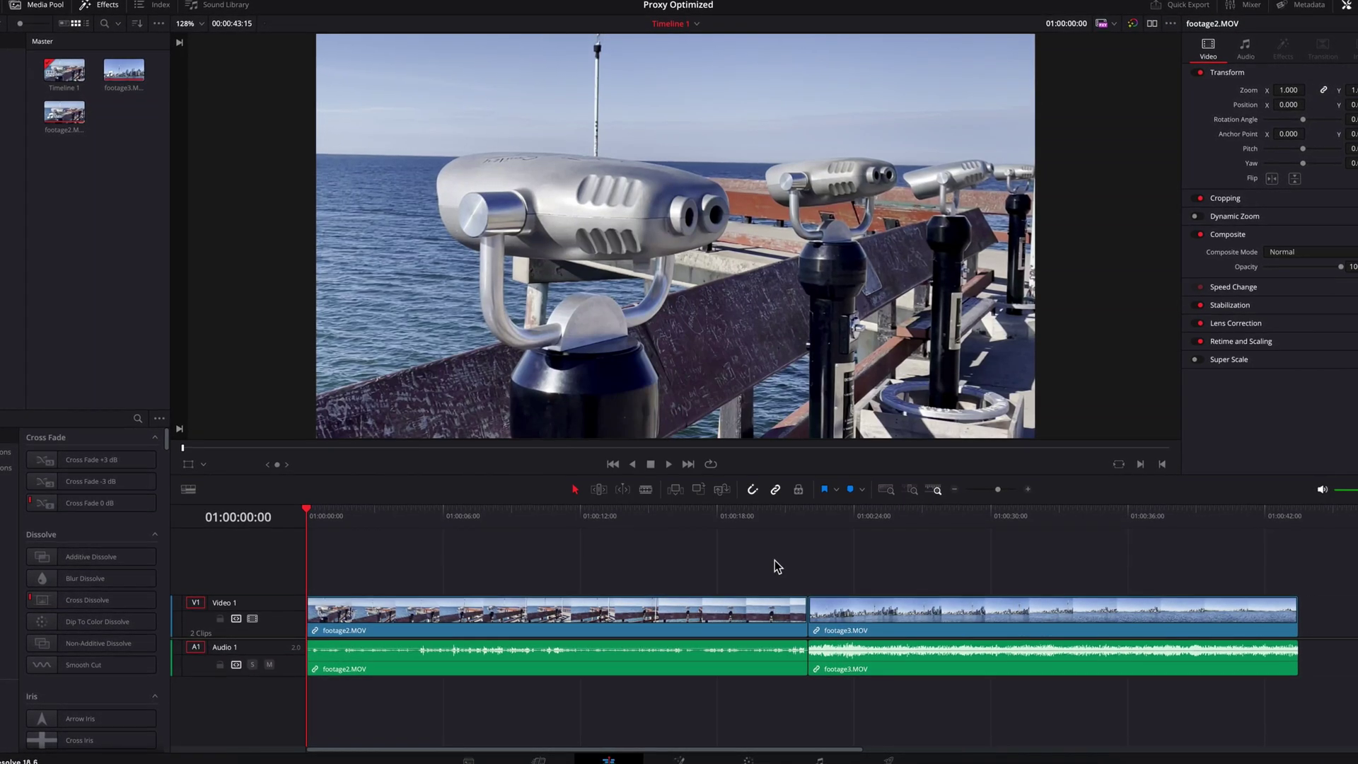
- Play the timeline, then scrub through footage2.MOV into the skyline clip
key(space)
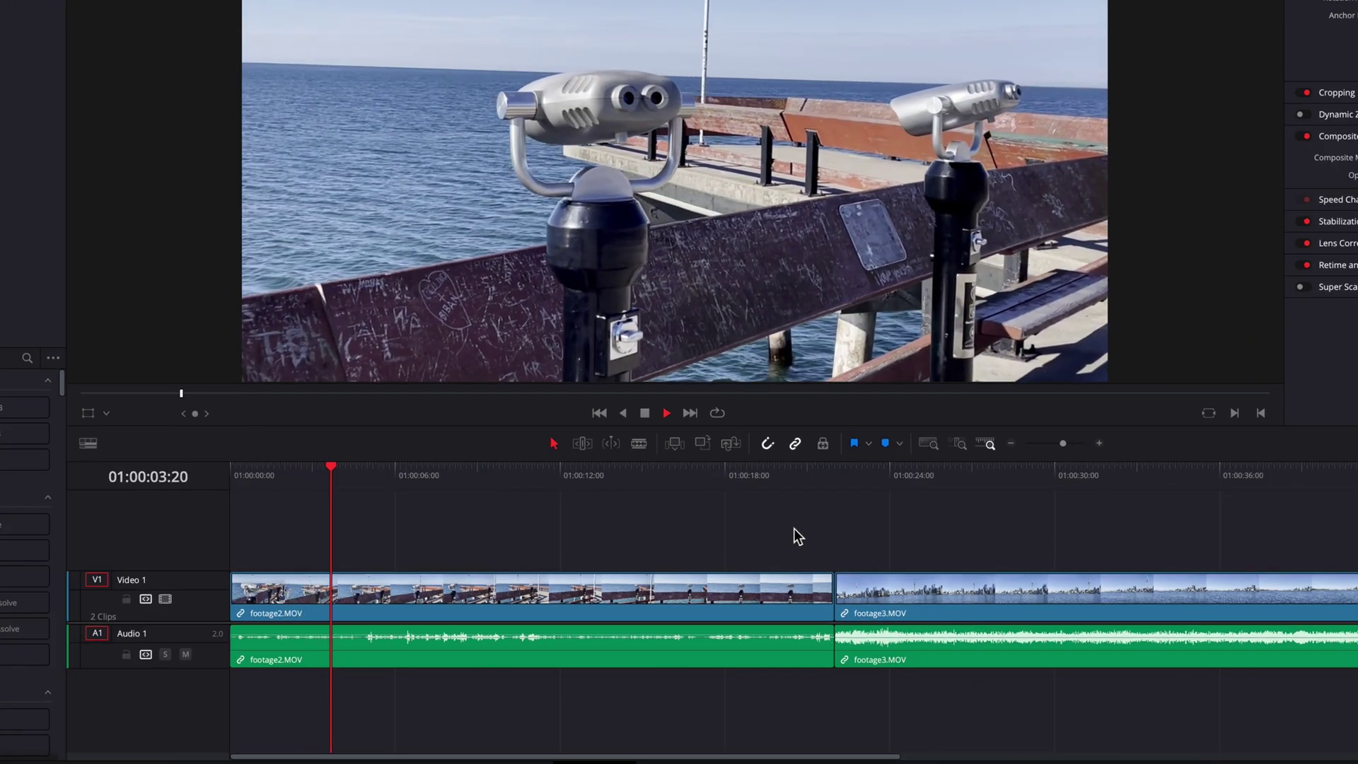
key(space)
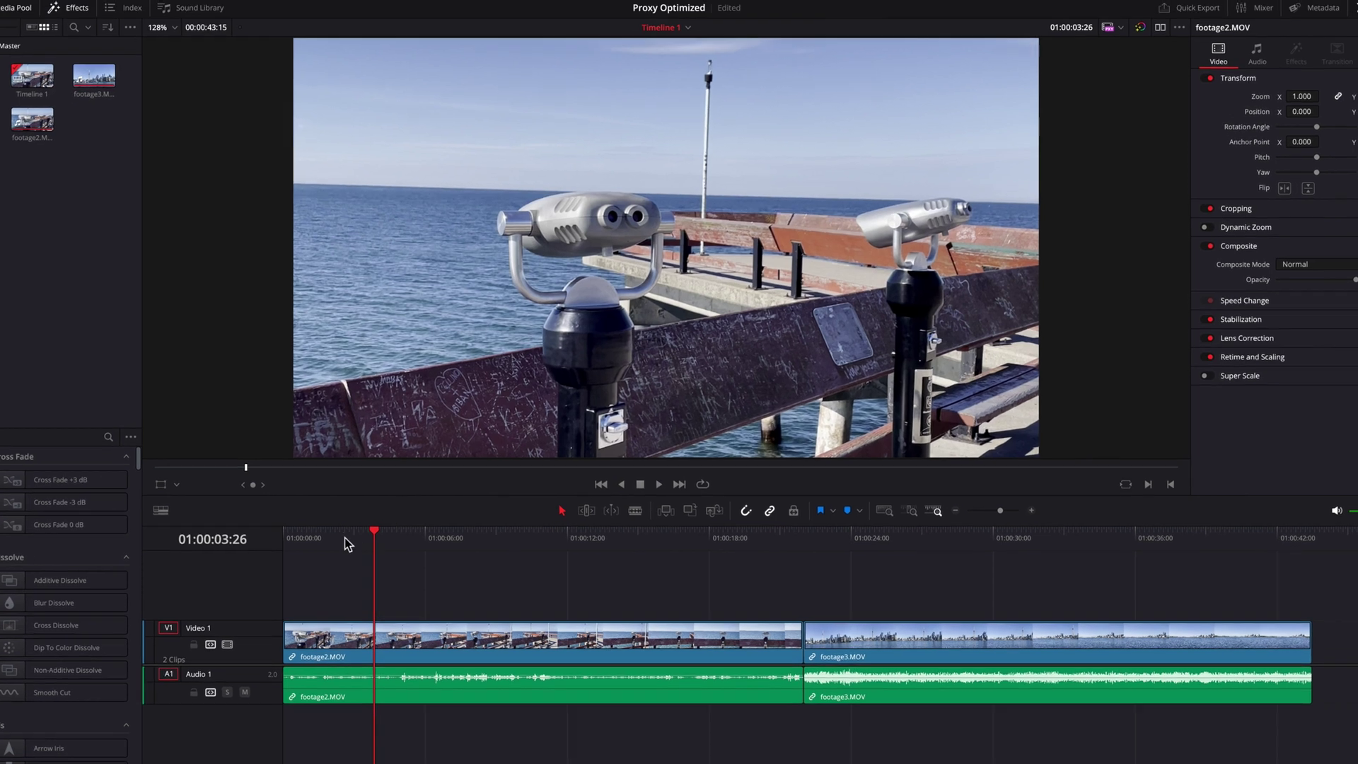
key(Home)
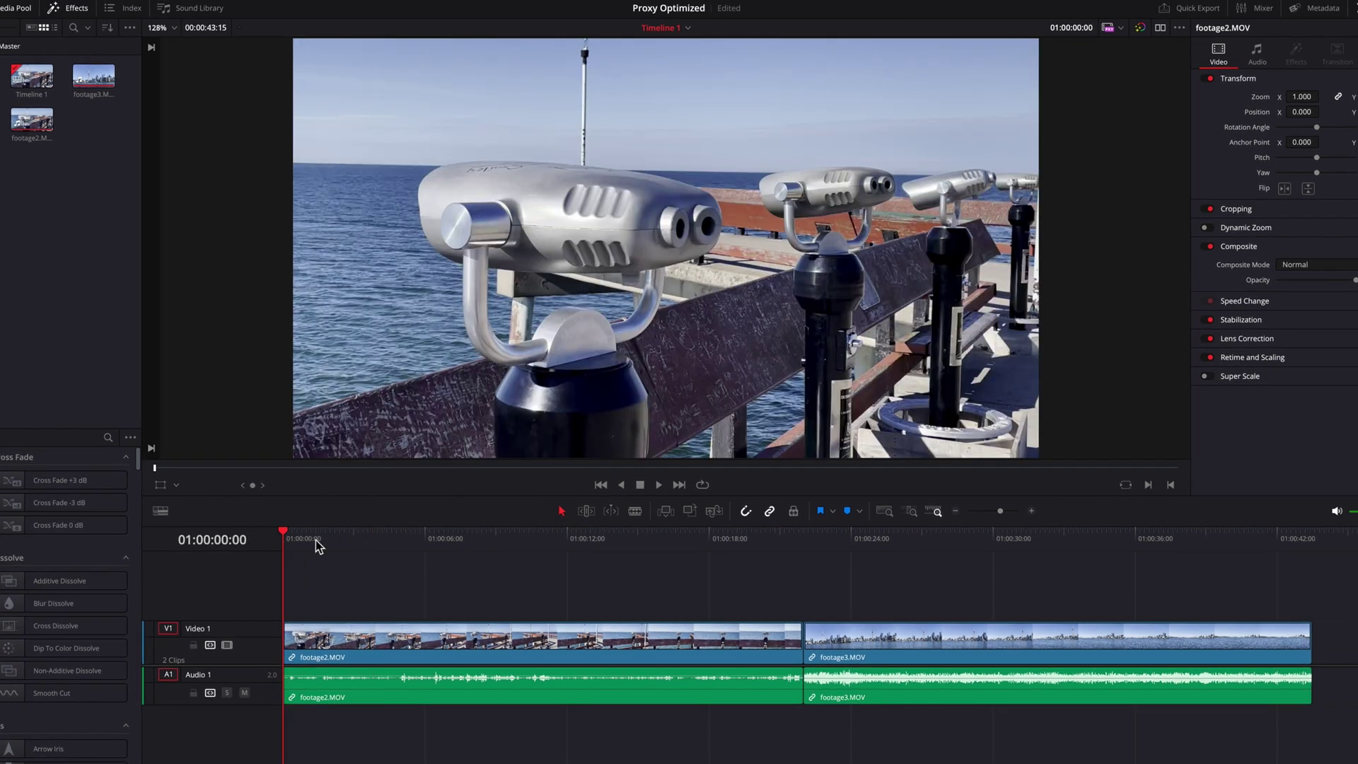
drag(316, 540, 533, 563)
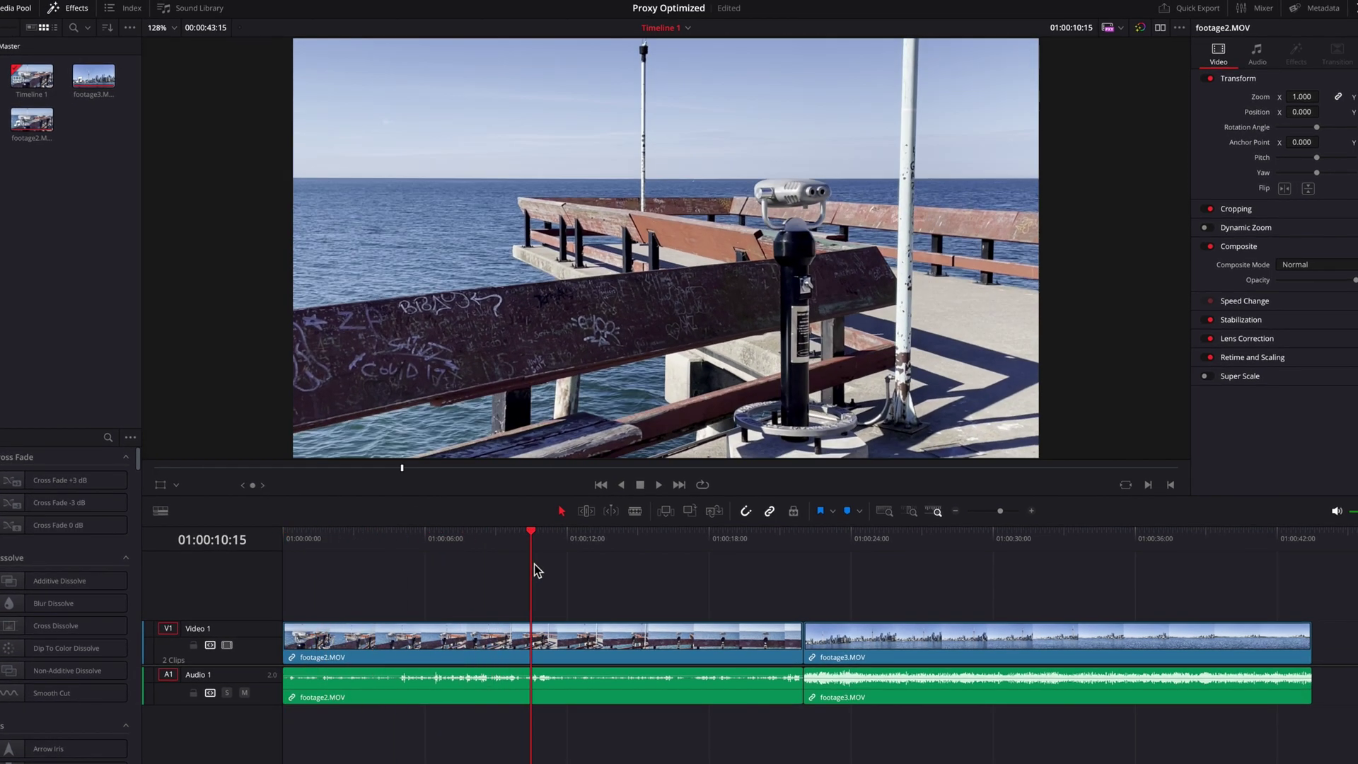
drag(824, 539, 280, 573)
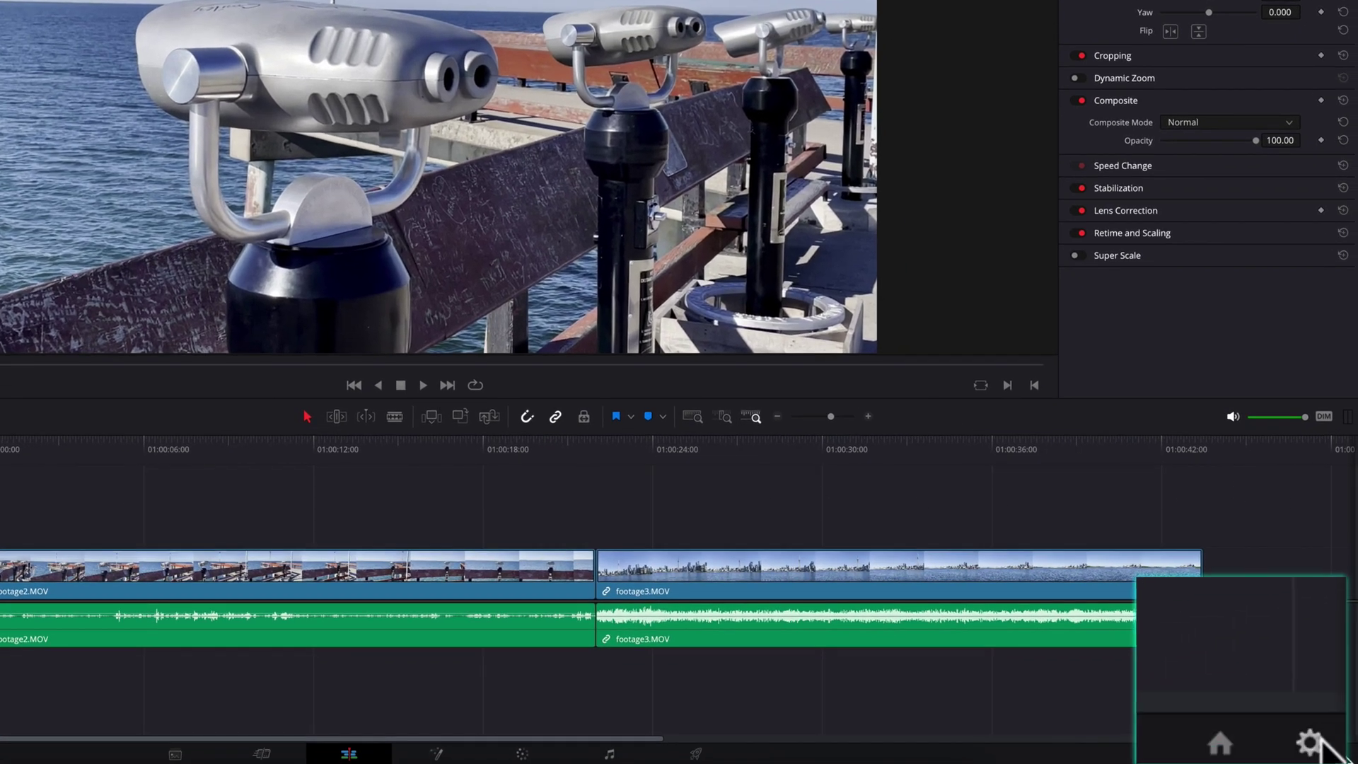
- In Project Settings, set proxy media to Quarter resolution with ProRes 422 HQ format
click(1337, 755)
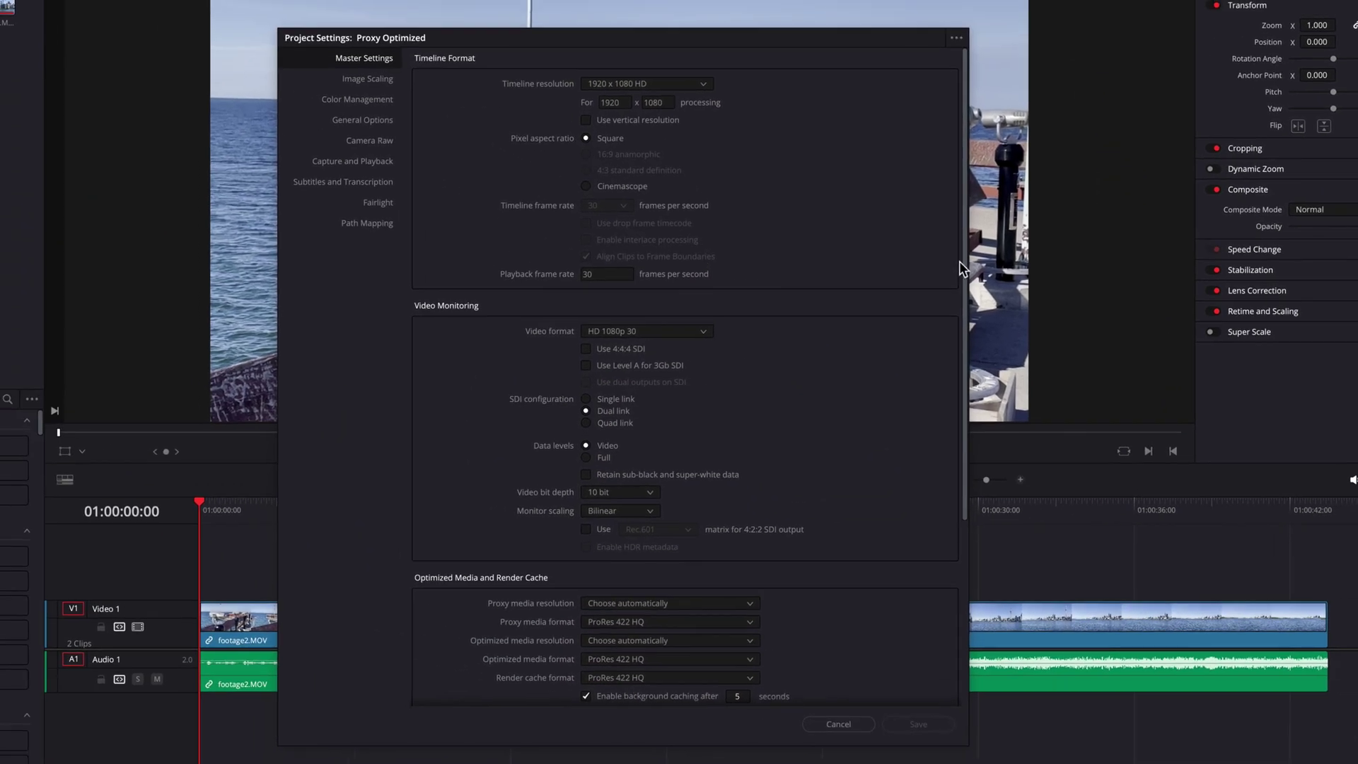
scroll(964, 269, down, 2)
drag(973, 298, 998, 444)
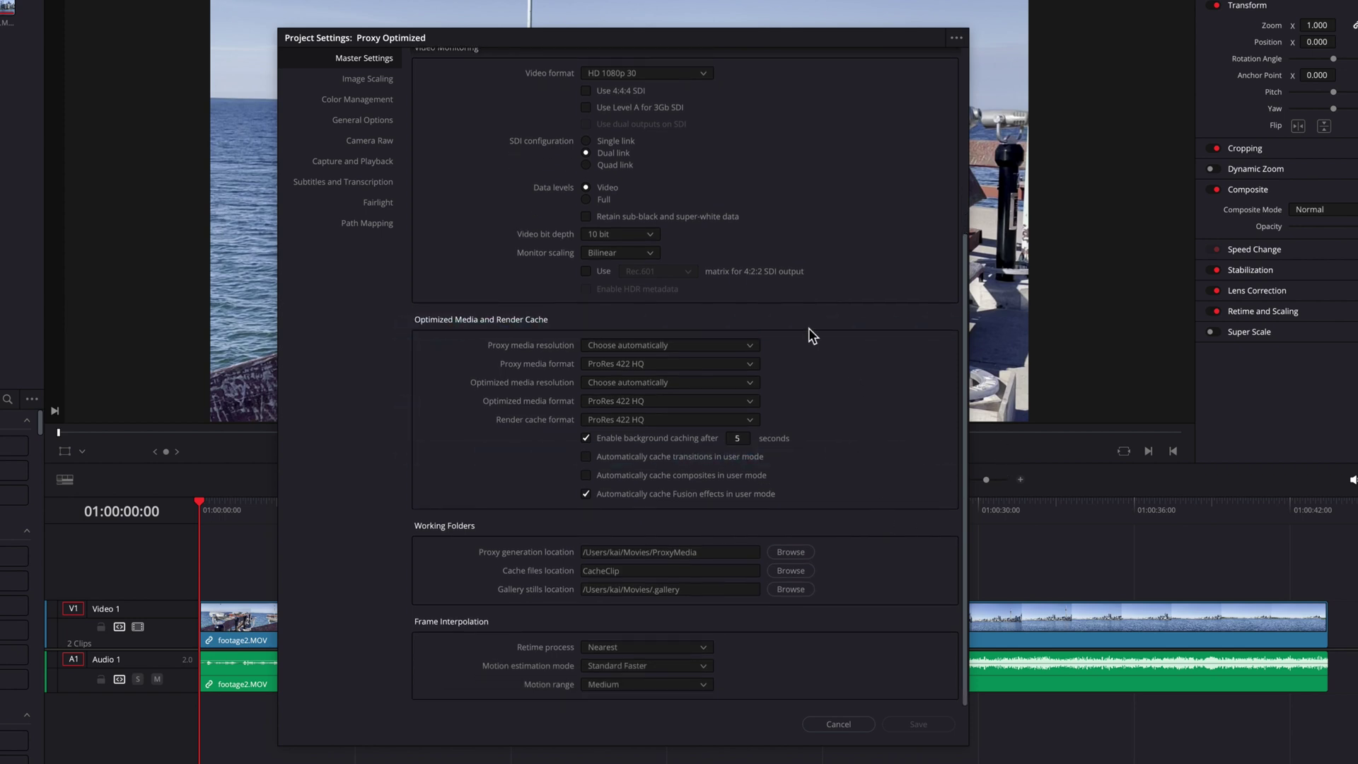
click(749, 348)
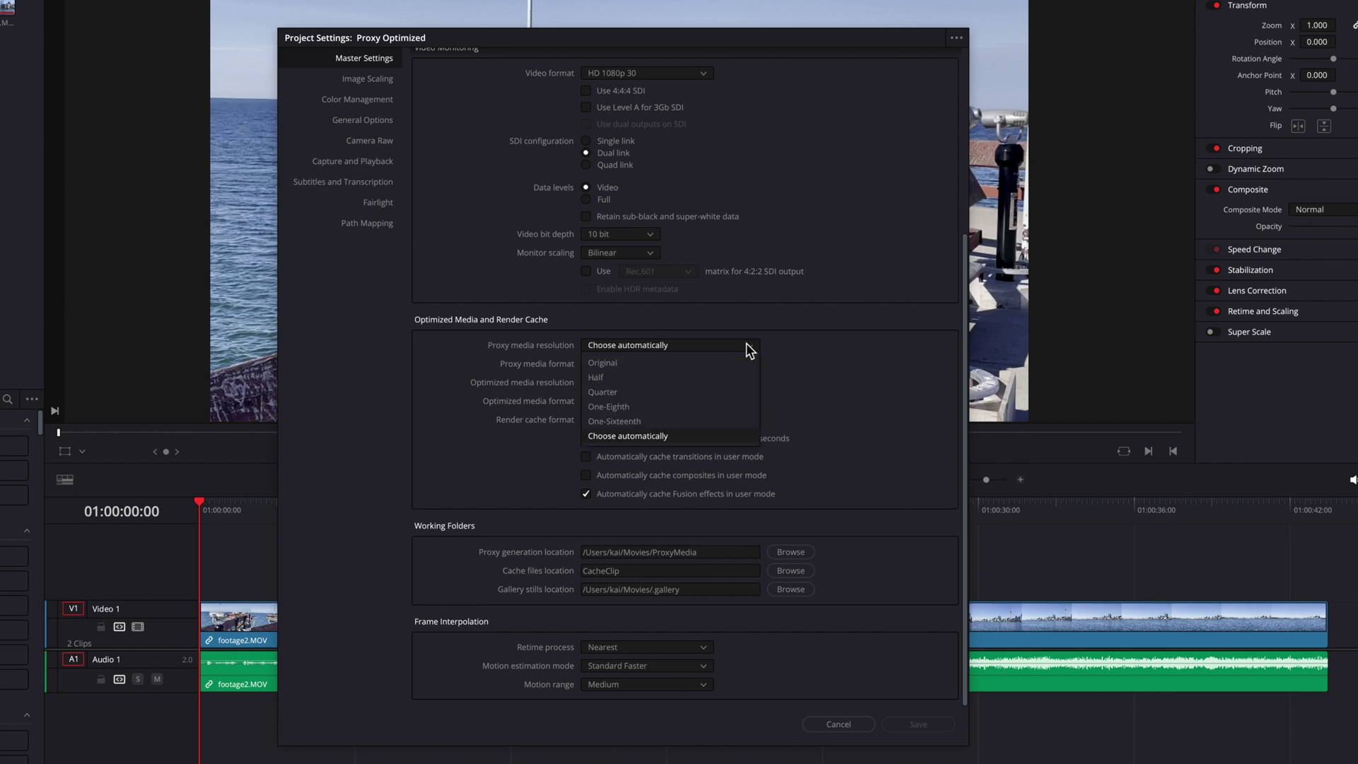
click(729, 393)
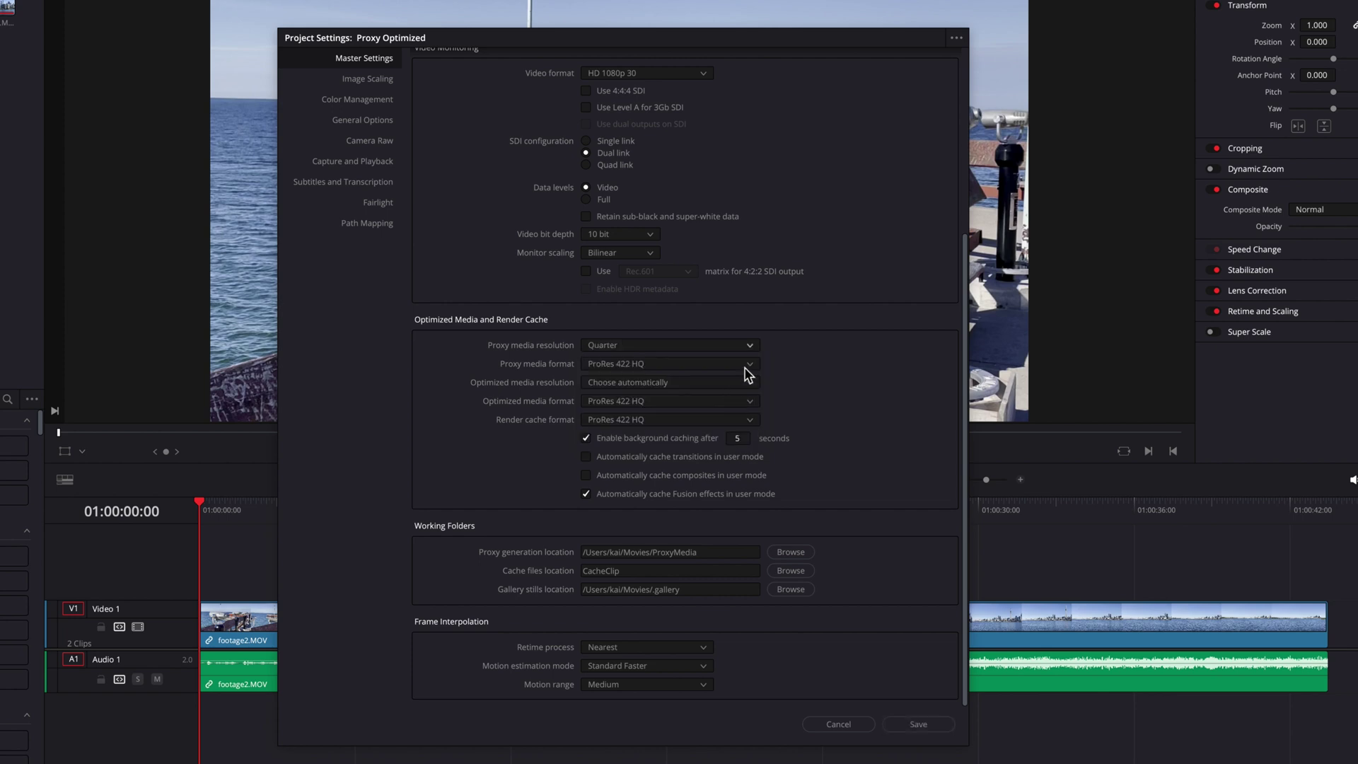
click(749, 364)
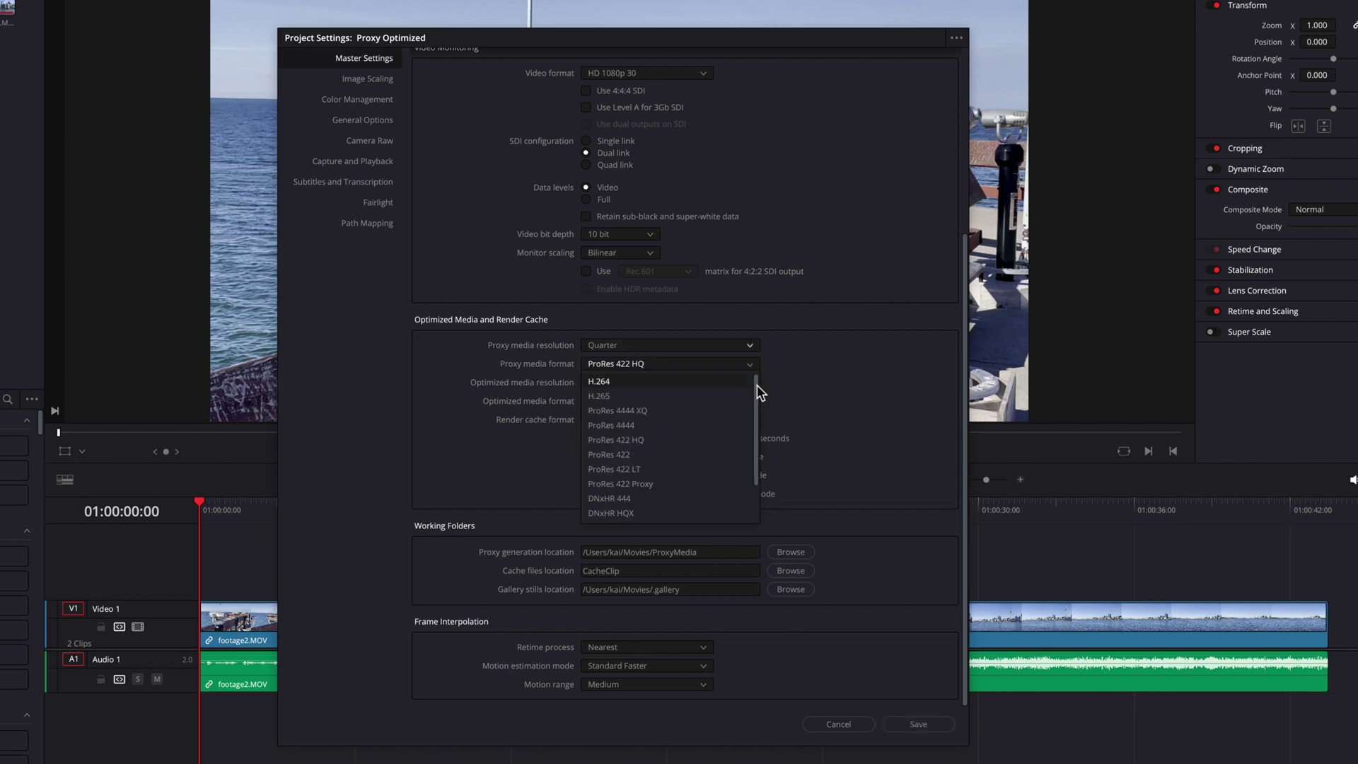
drag(757, 385, 769, 332)
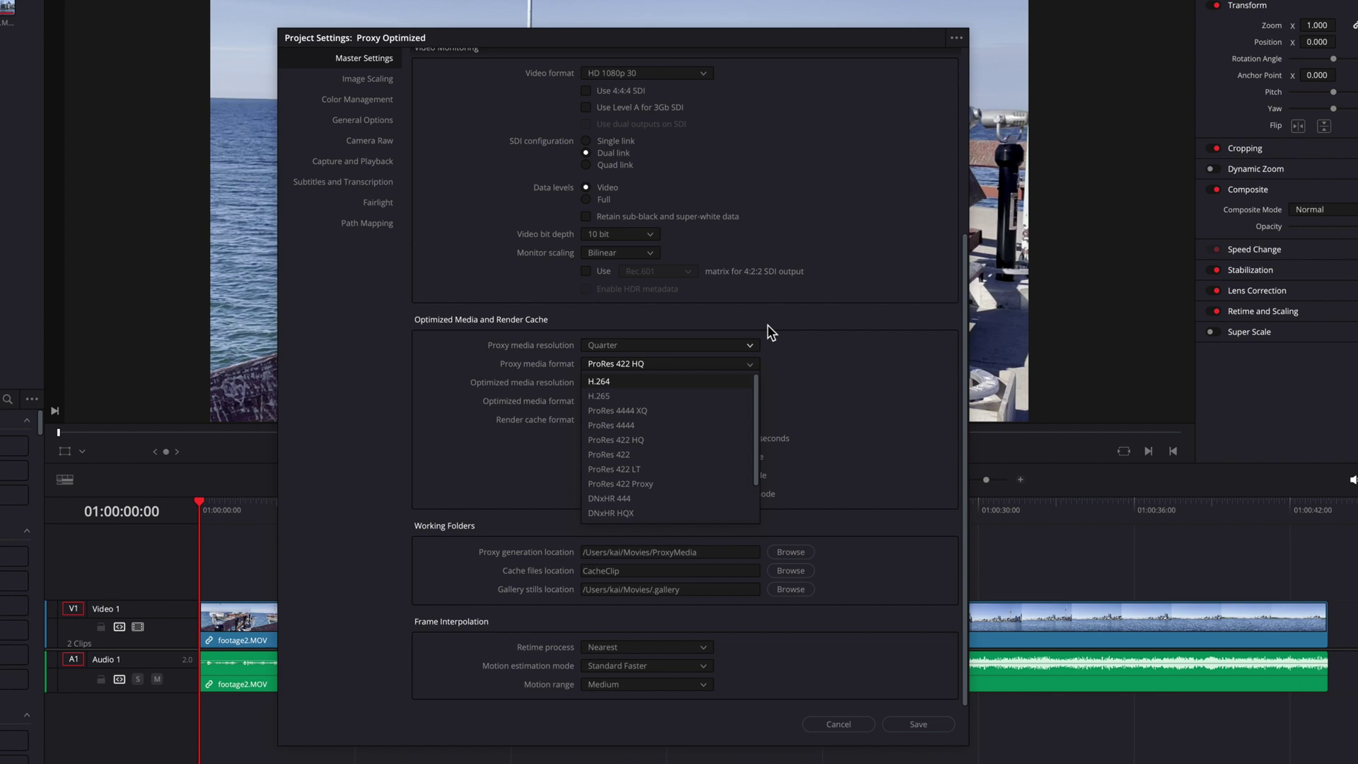
click(828, 360)
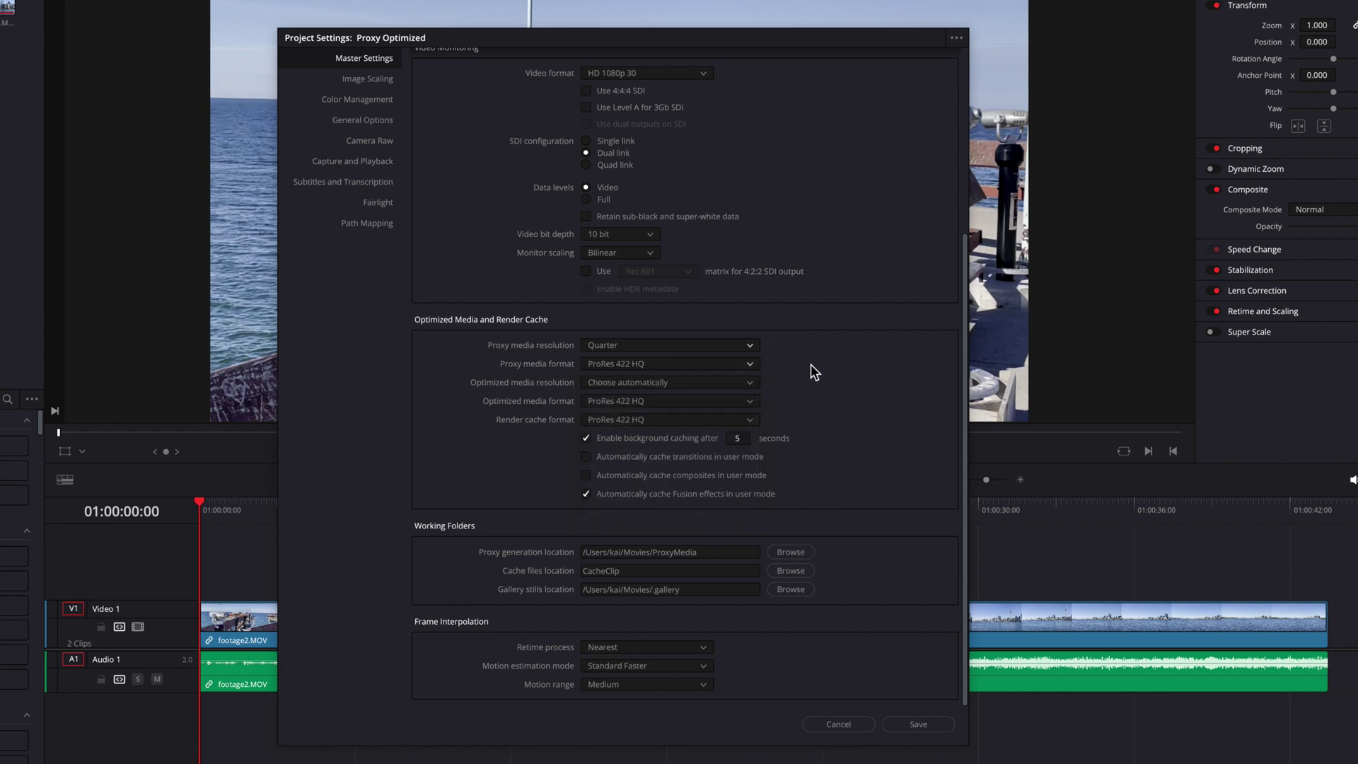
- Set optimized media to Quarter resolution, keeping ProRes 422 HQ format
click(751, 382)
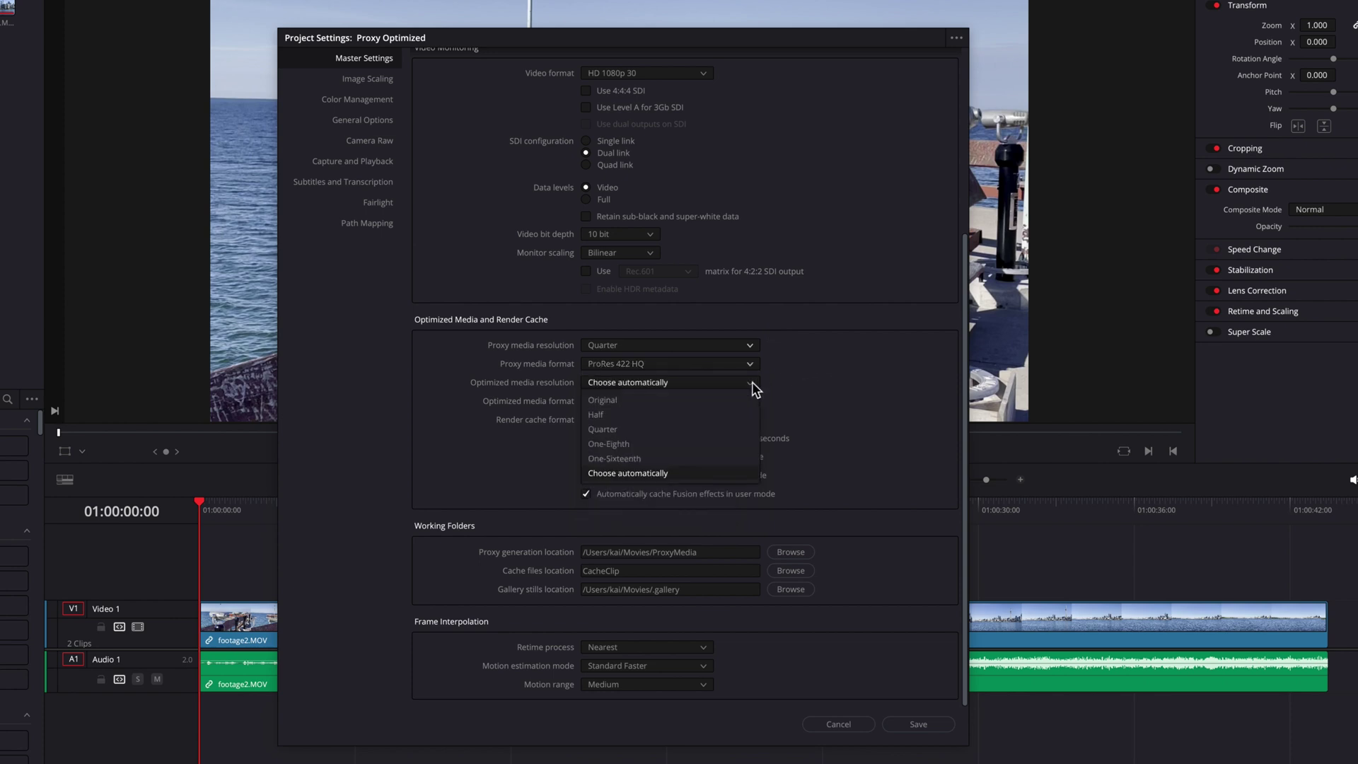
click(732, 430)
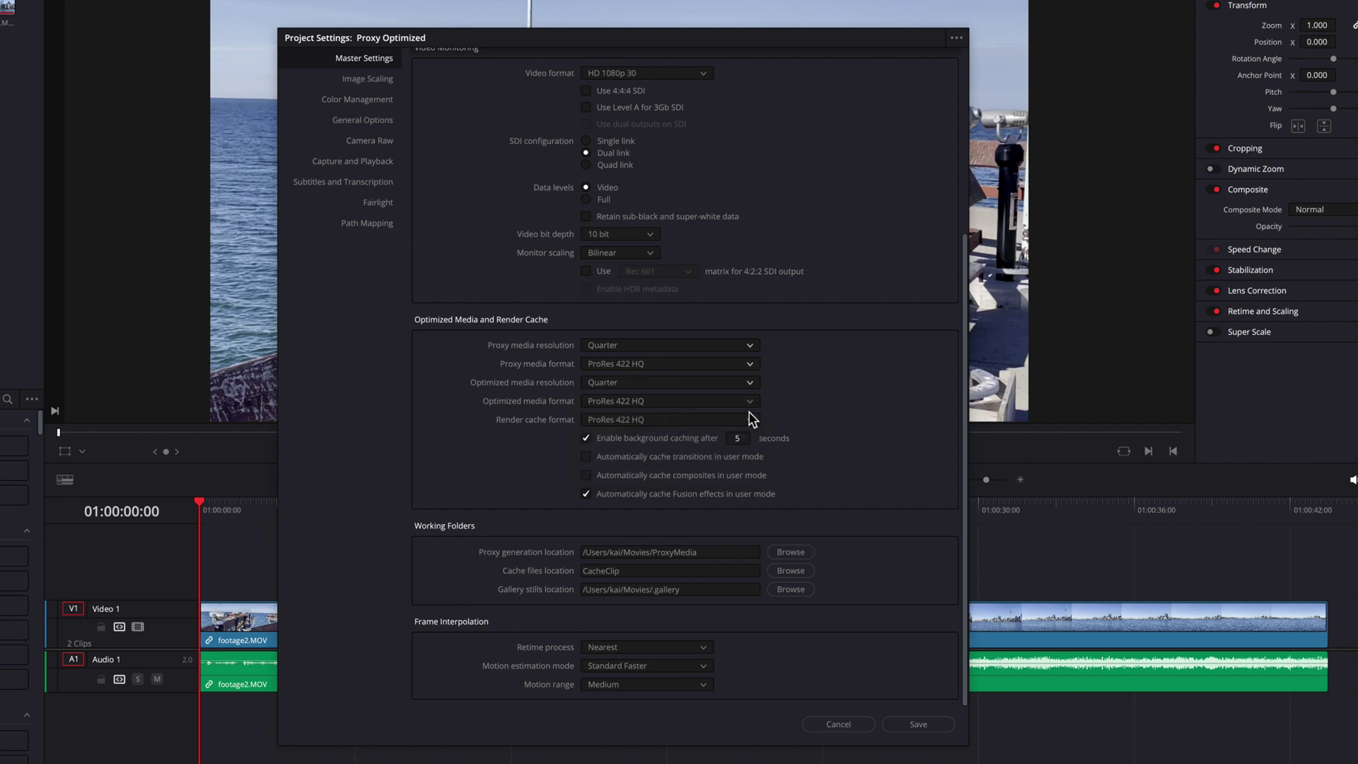
click(748, 401)
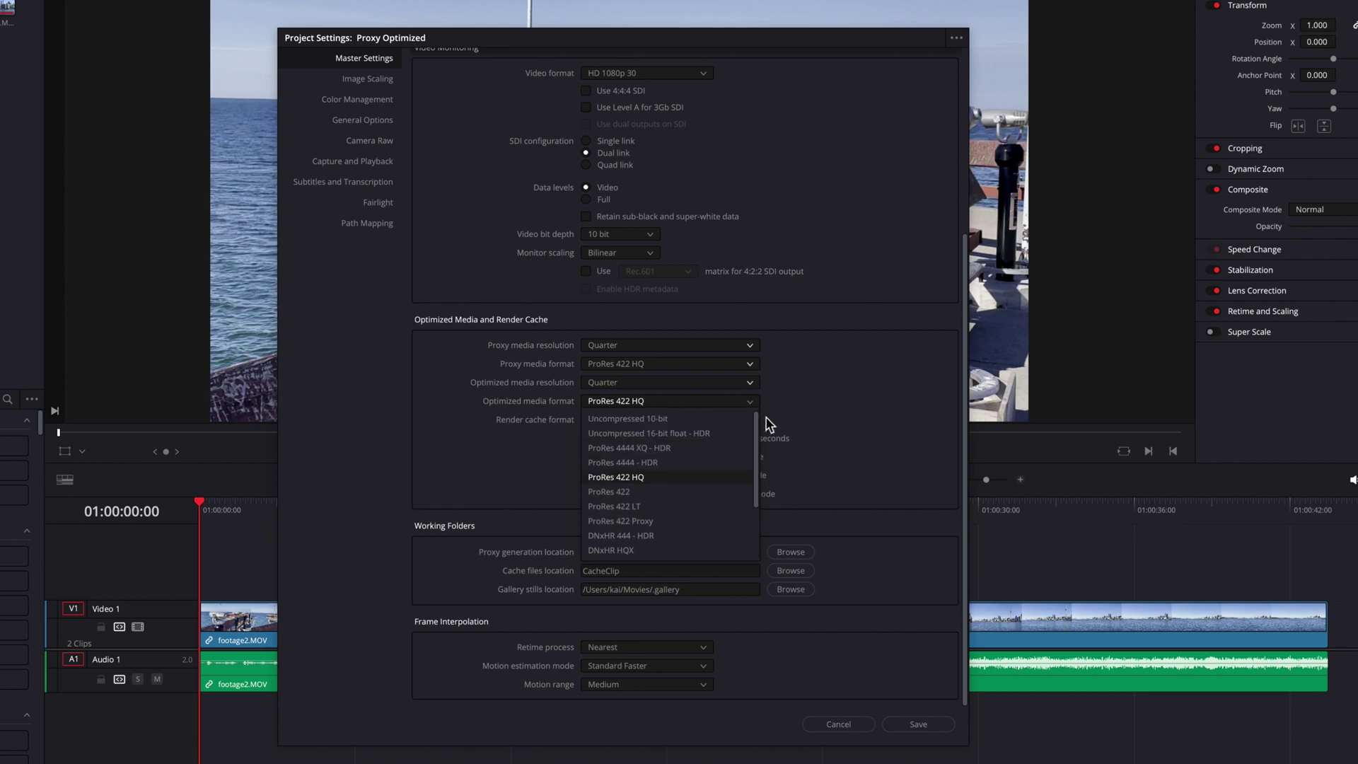
click(822, 402)
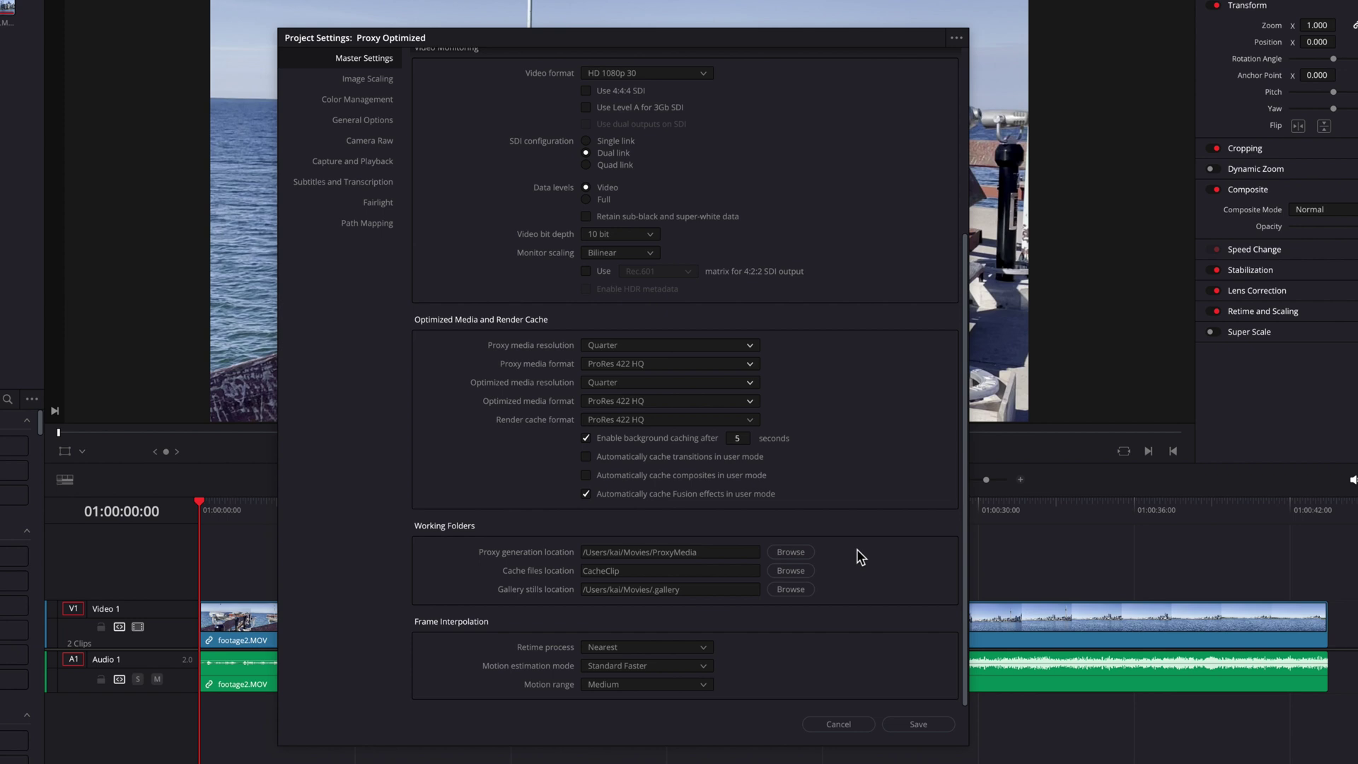
- Check the proxy and cache folder locations without changing them, then save the project settings
click(790, 551)
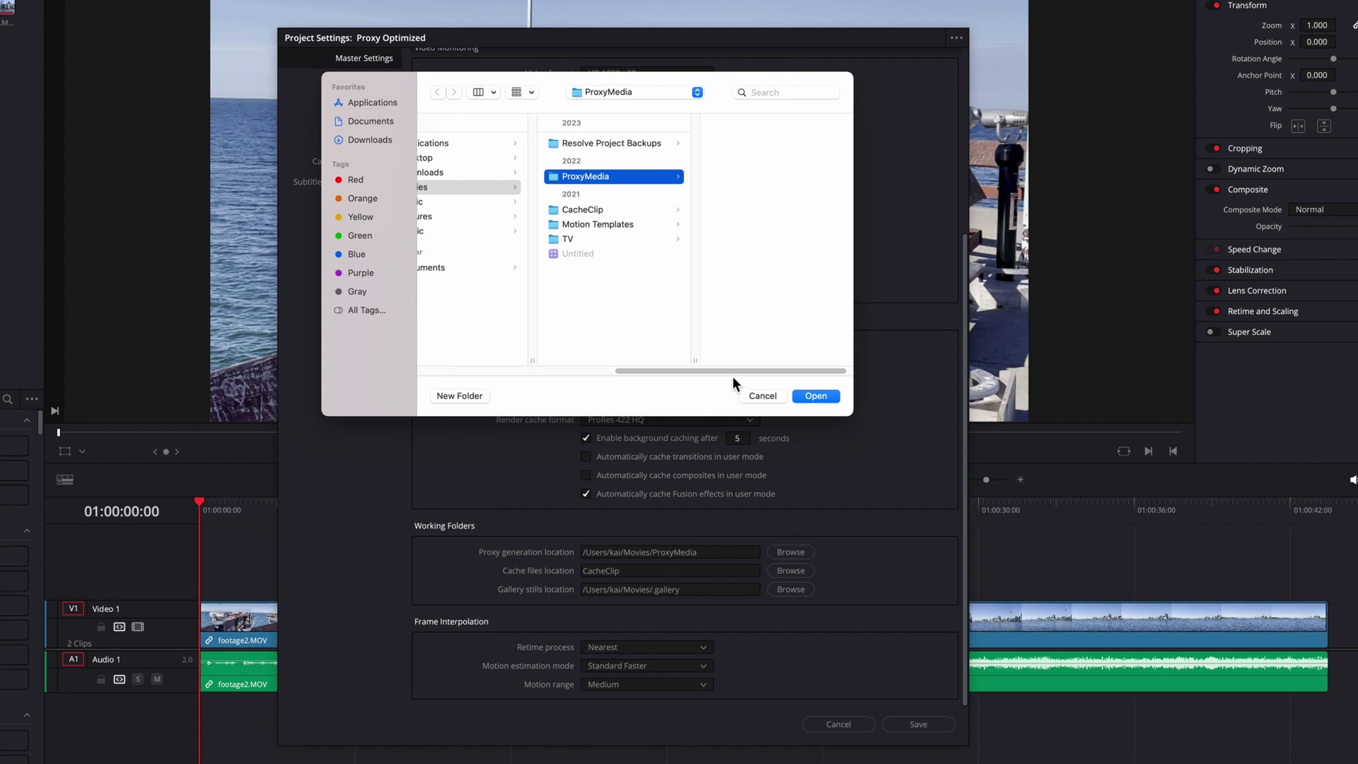
click(765, 397)
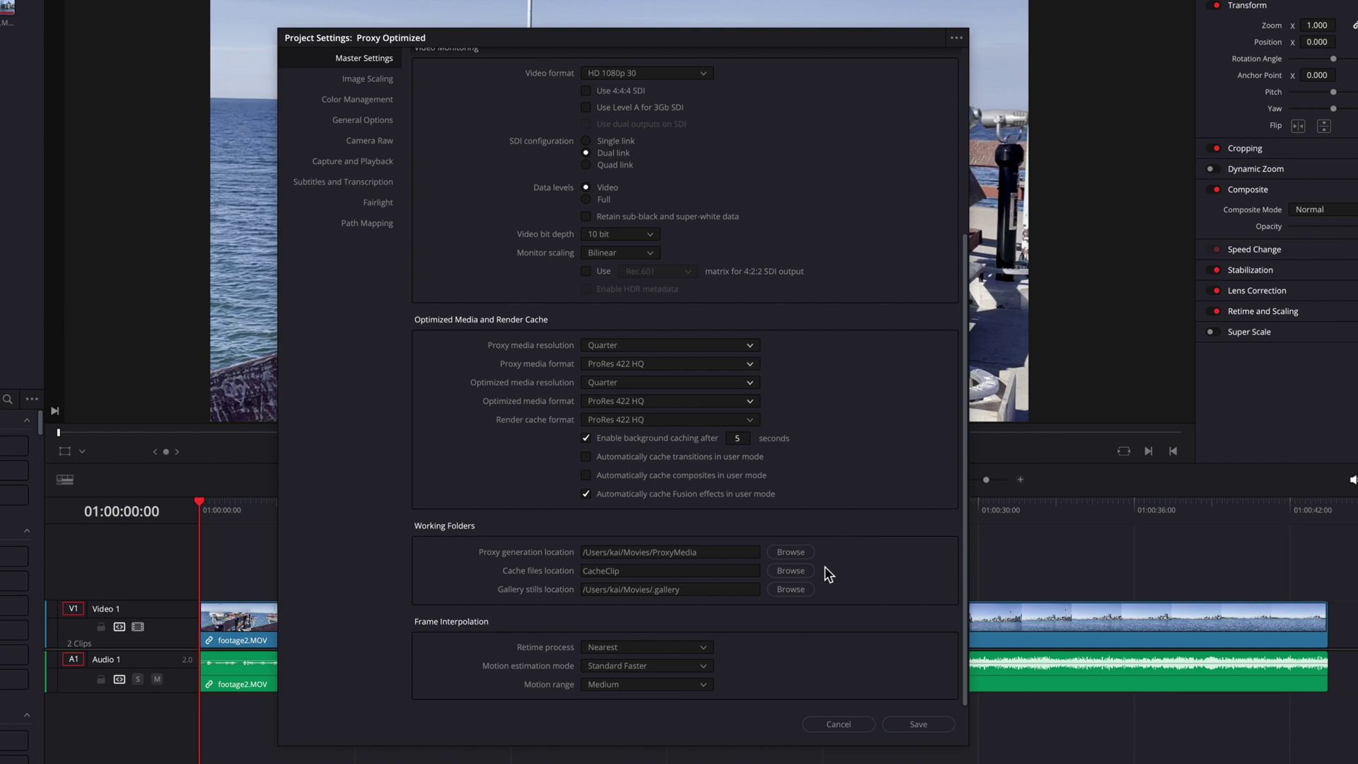
click(807, 574)
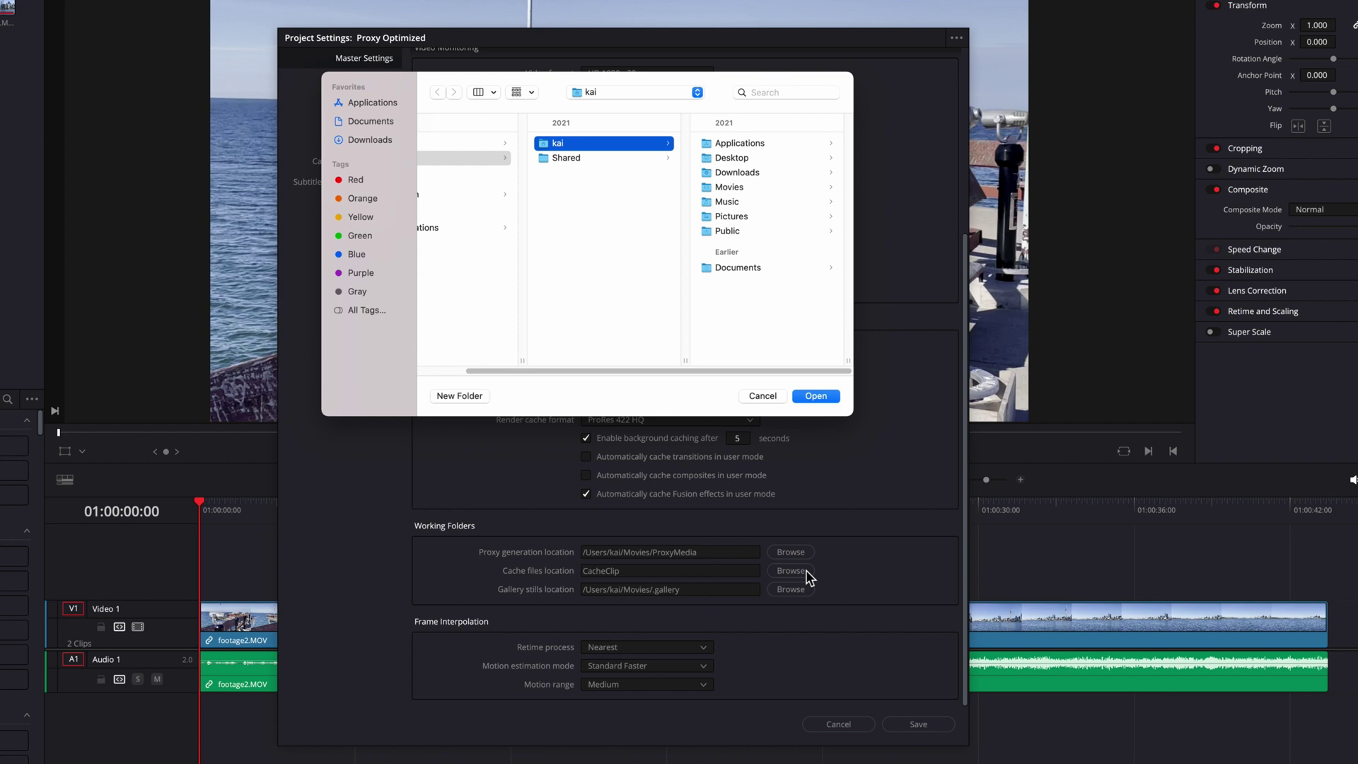
click(769, 397)
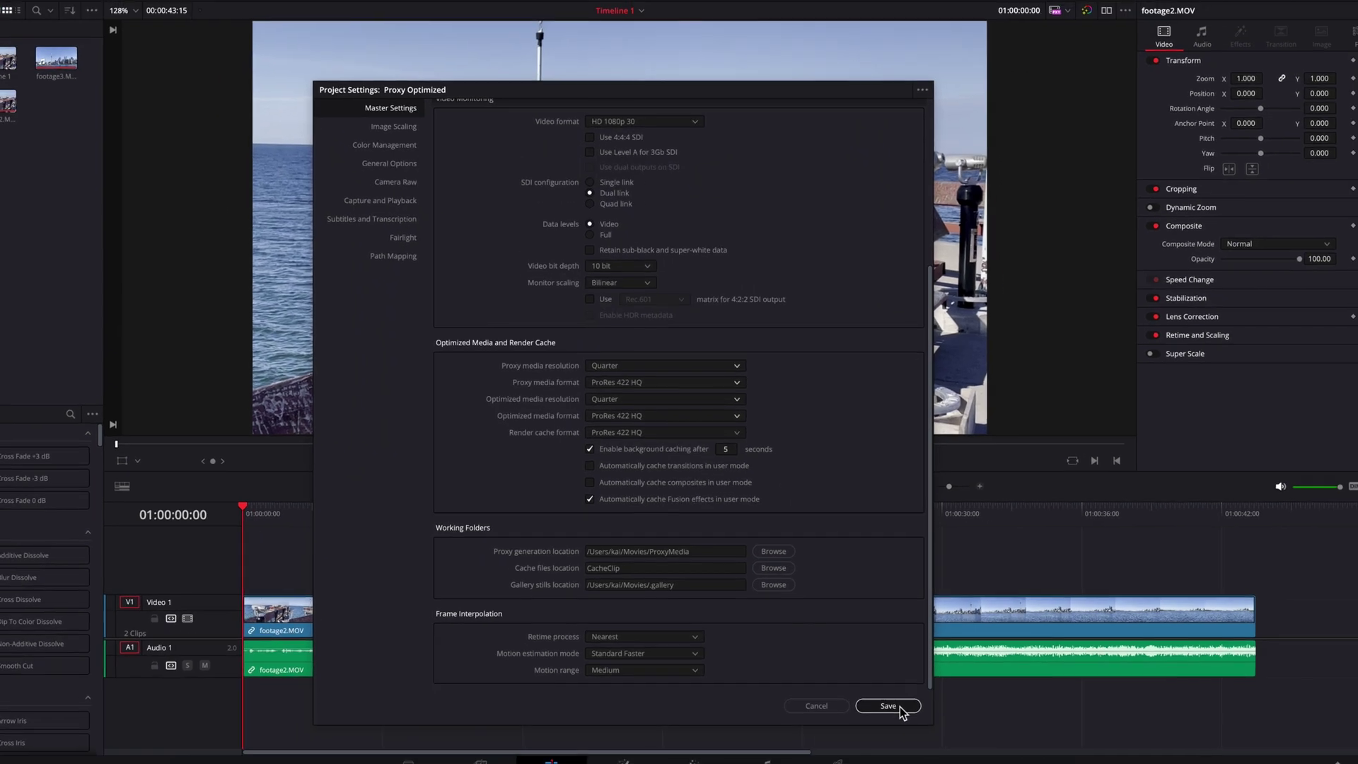
click(898, 706)
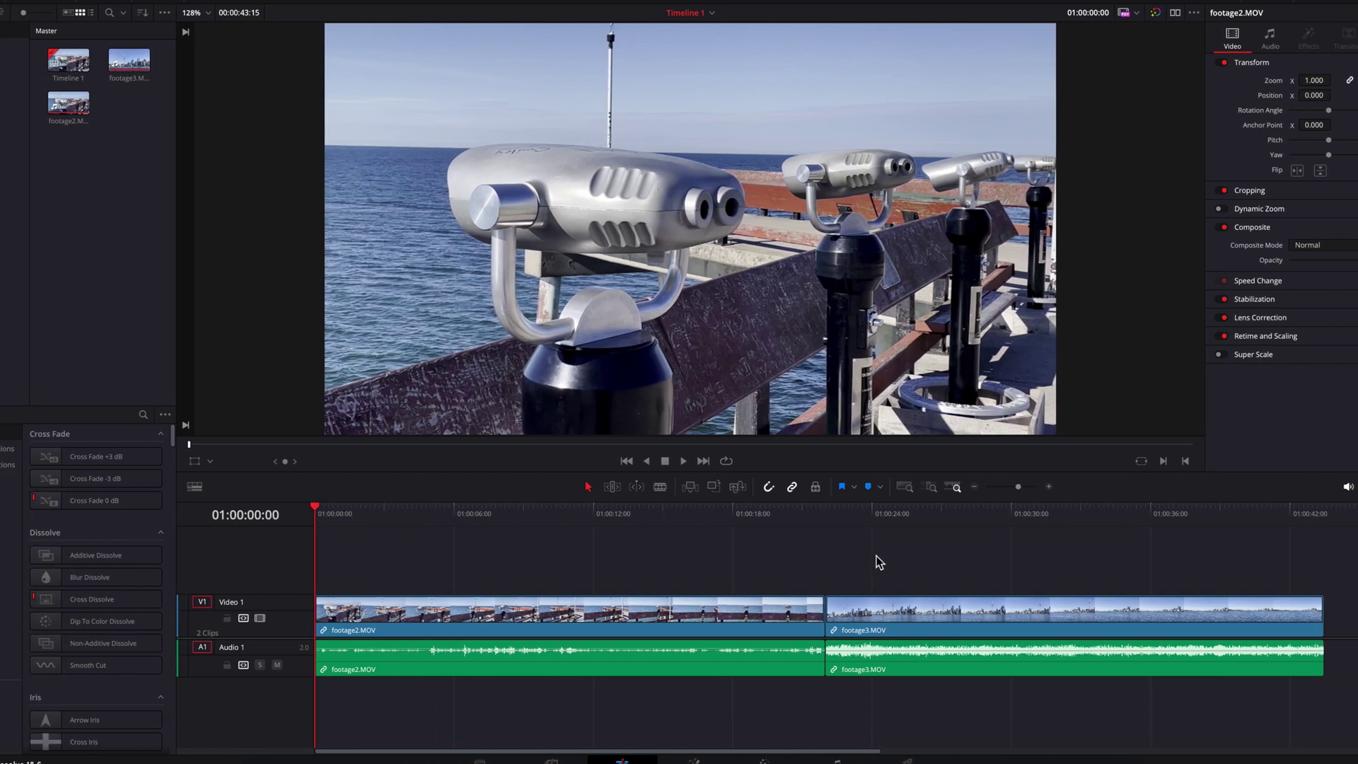
- Generate optimized media for footage2.MOV from the Media Pool
right_click(537, 615)
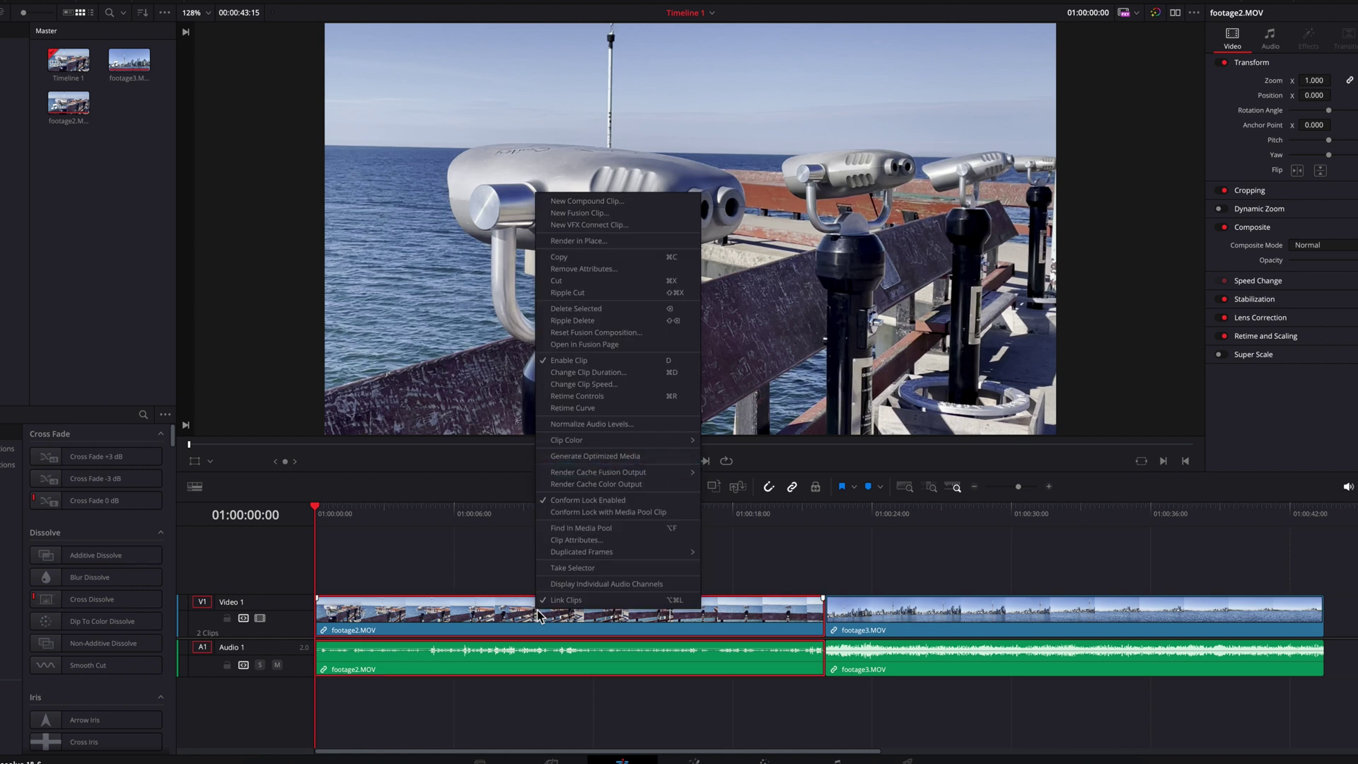
click(451, 556)
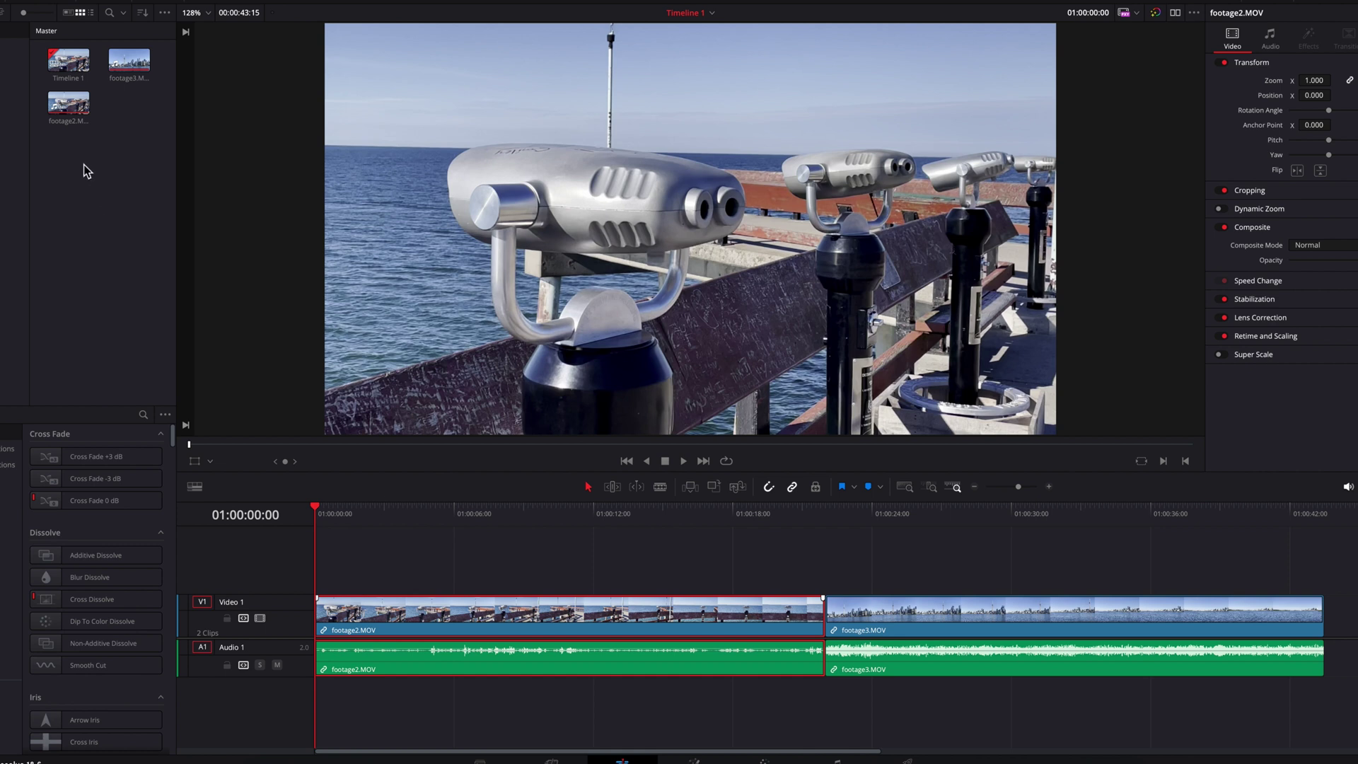
right_click(68, 106)
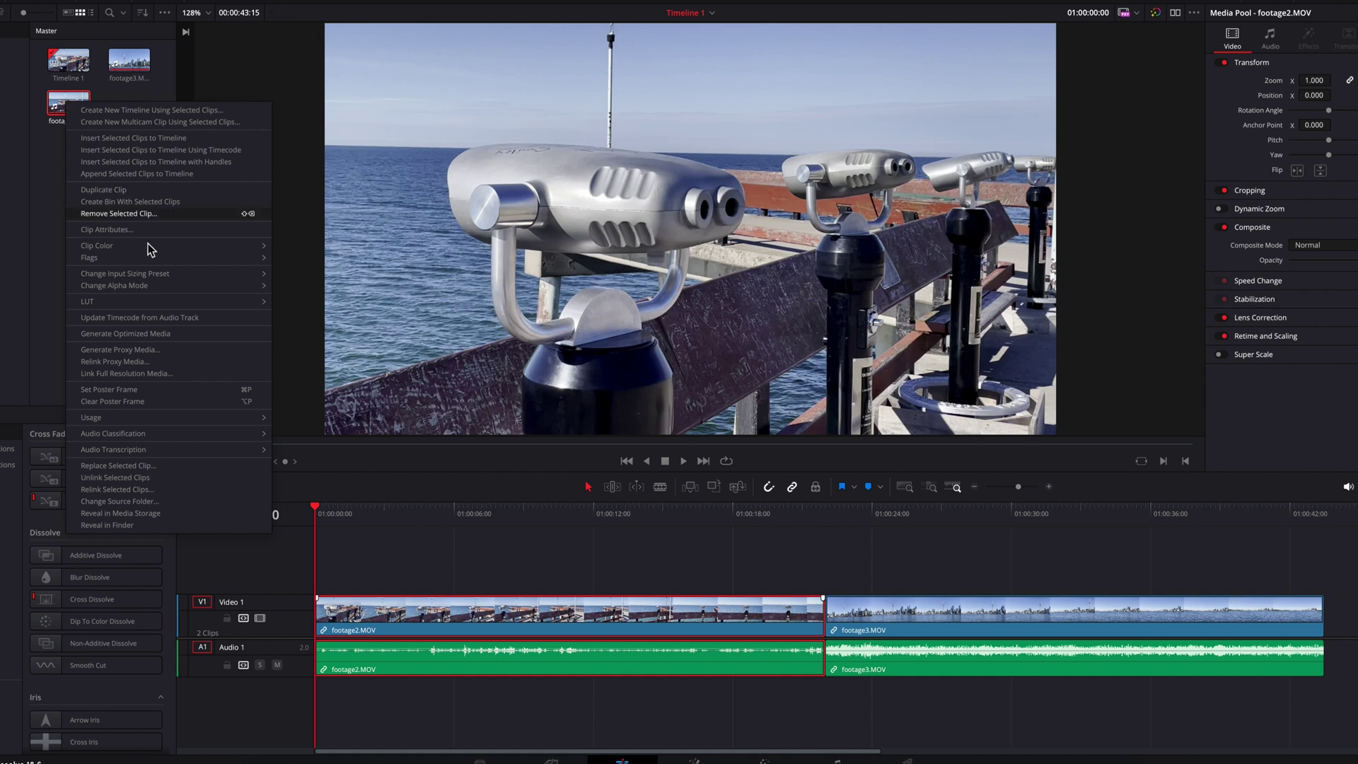
click(211, 332)
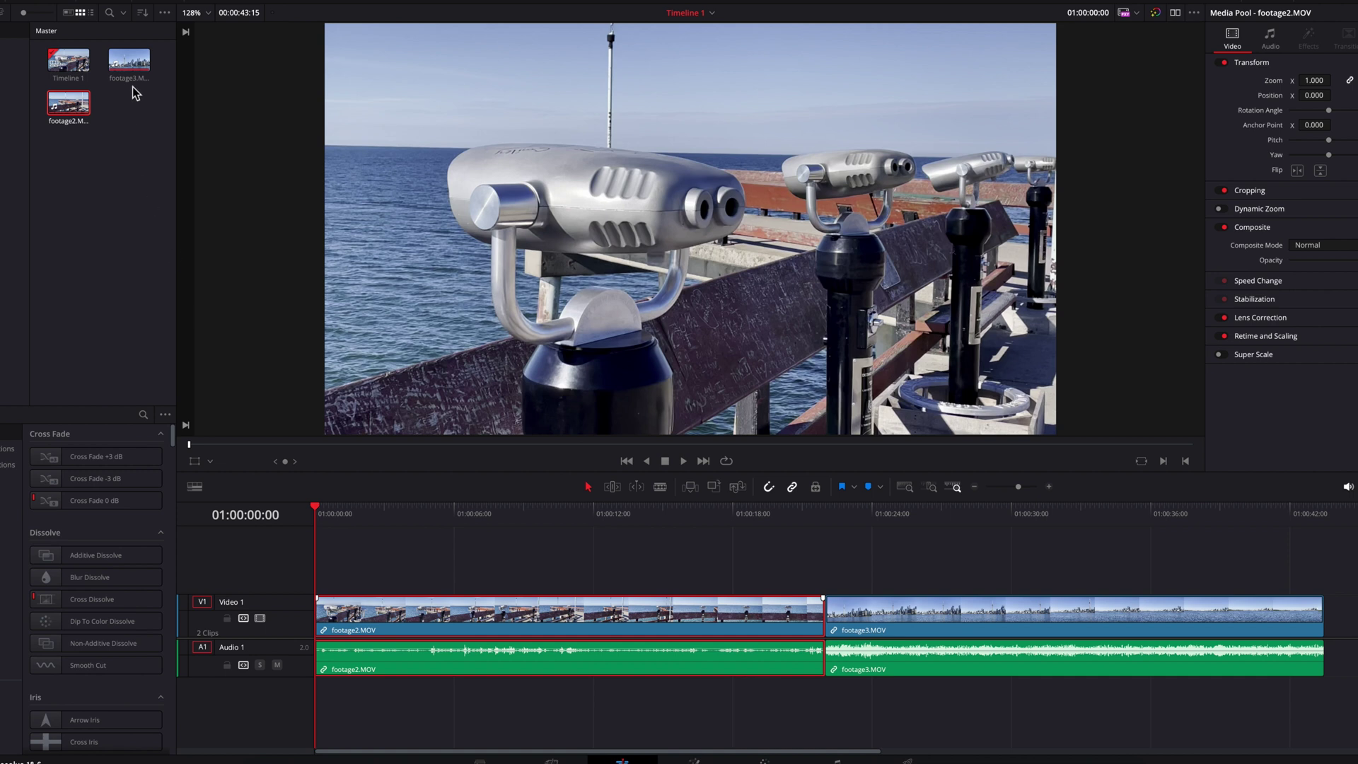
- Generate proxy media for the footage3.MOV clip in the Media Pool
right_click(960, 612)
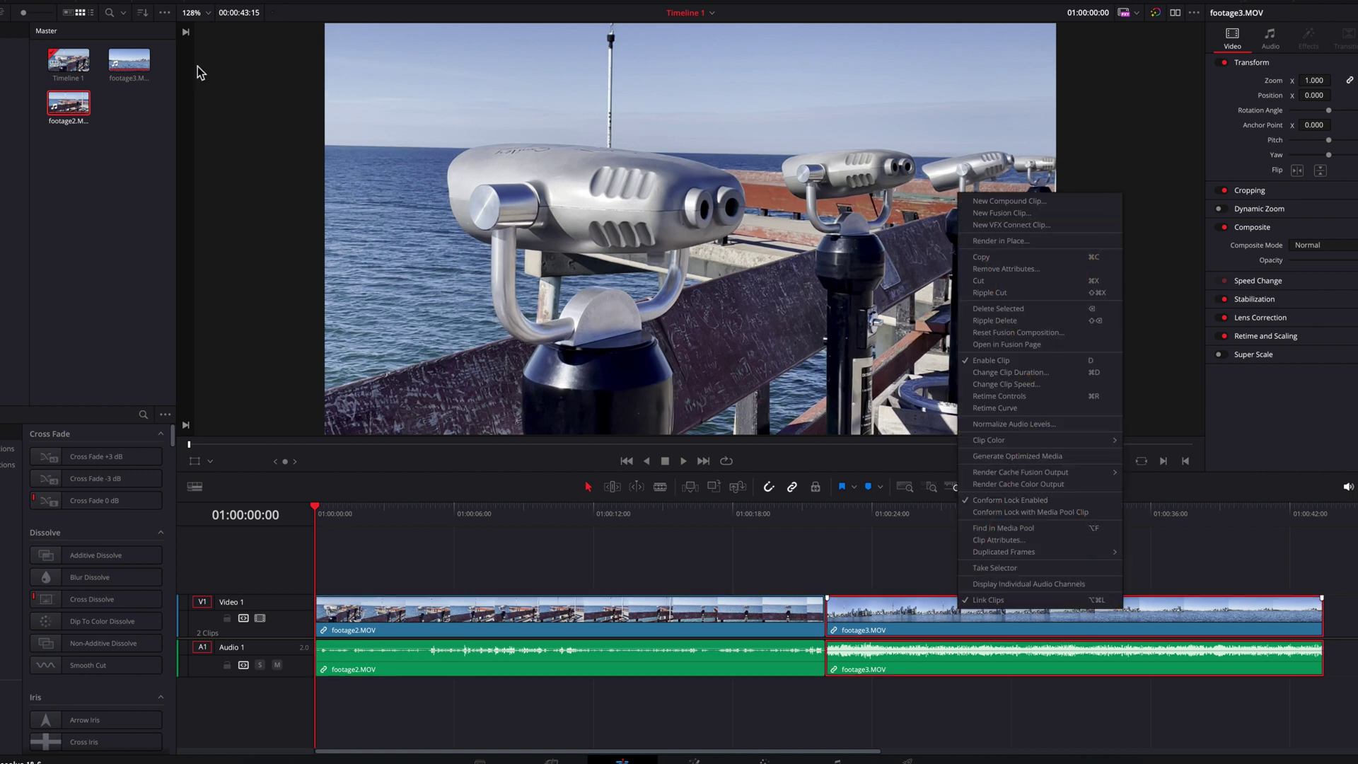
right_click(131, 66)
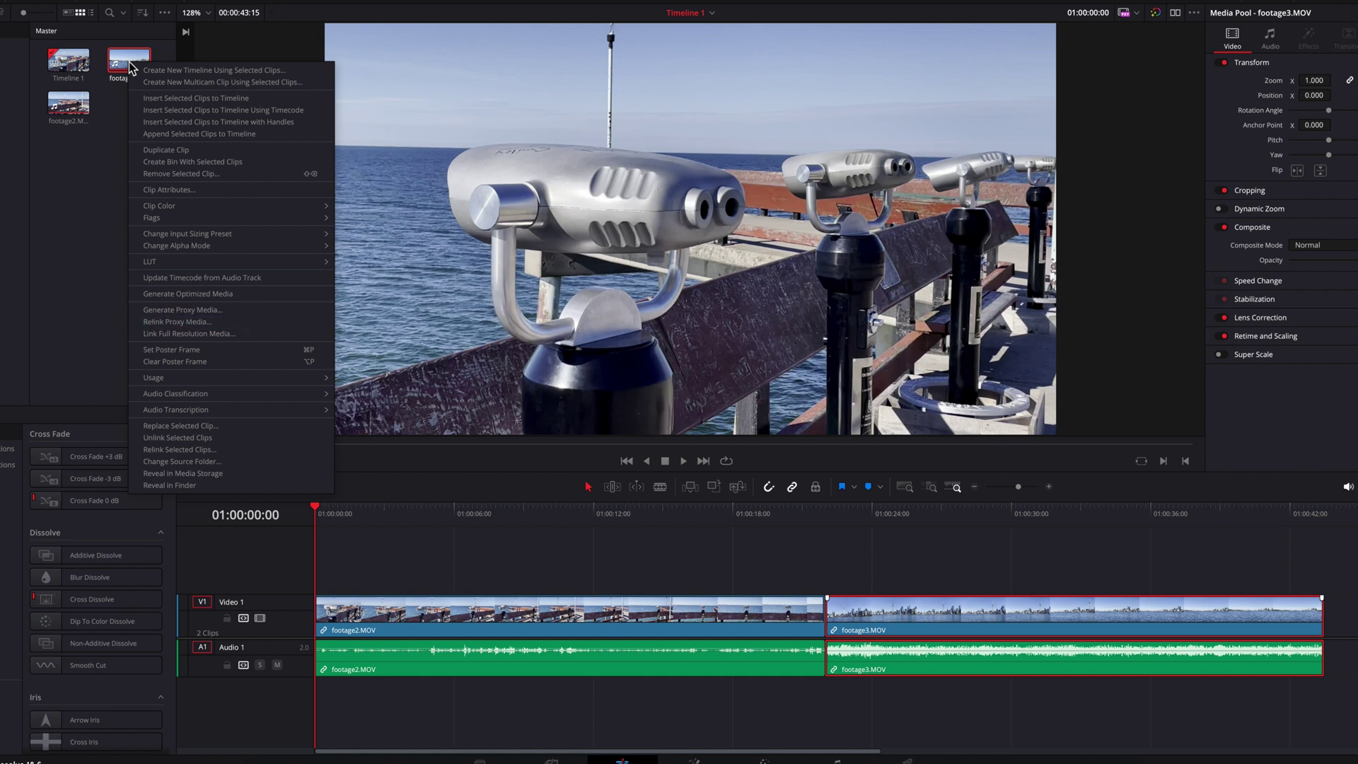
click(287, 309)
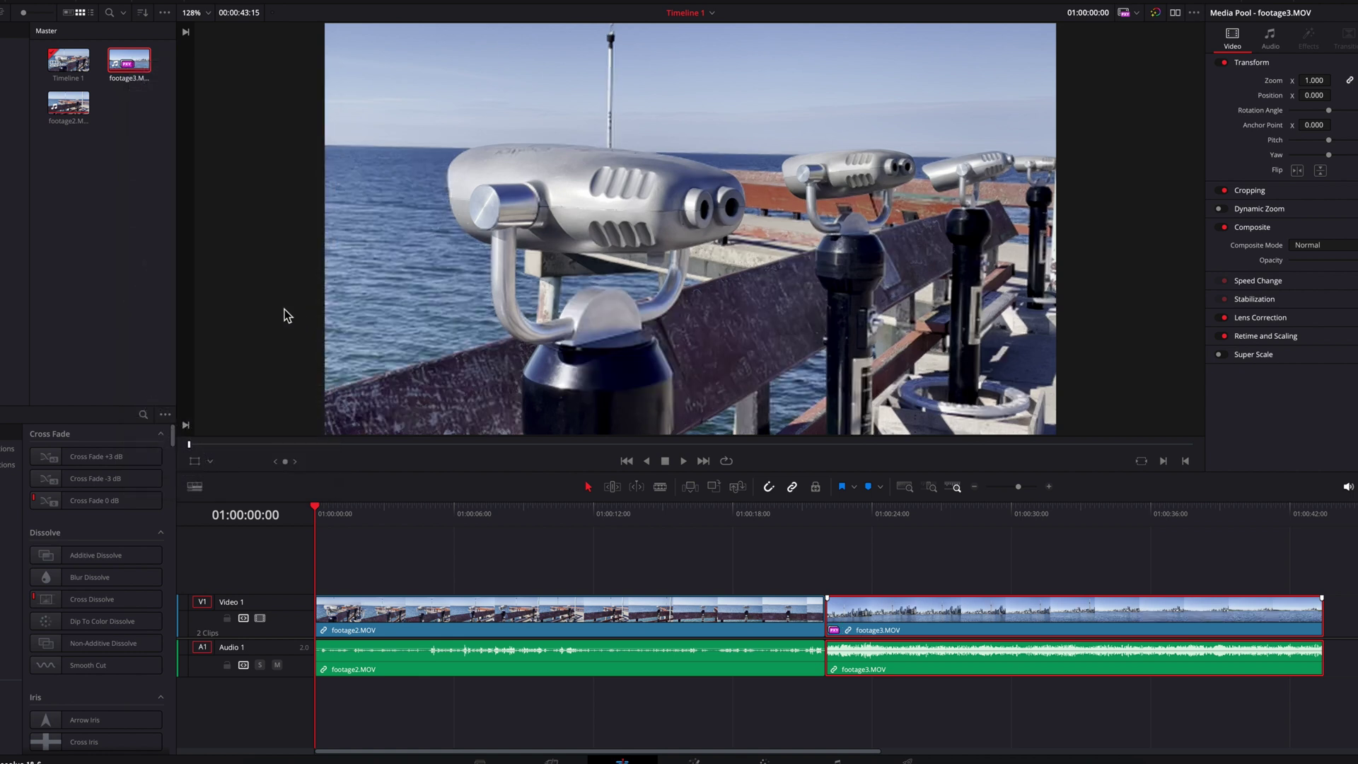
key(space)
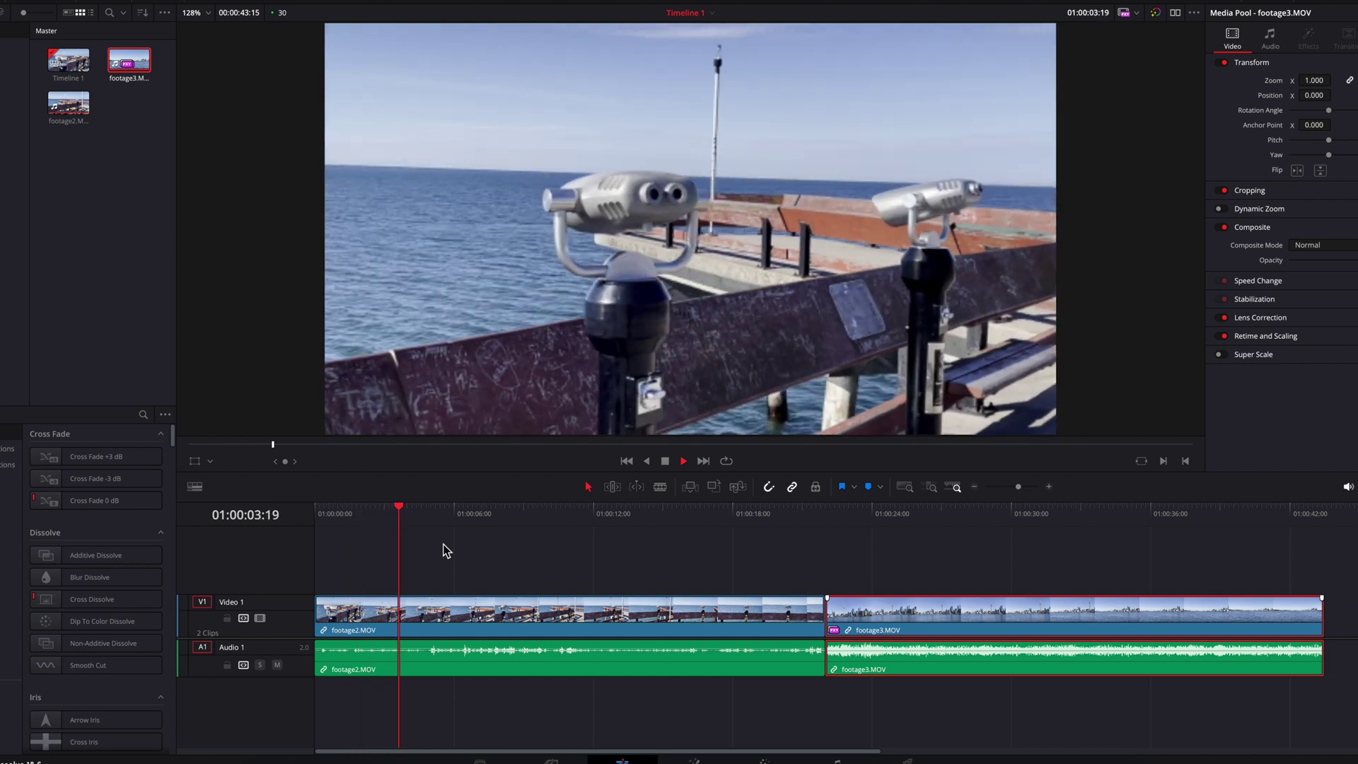
key(space)
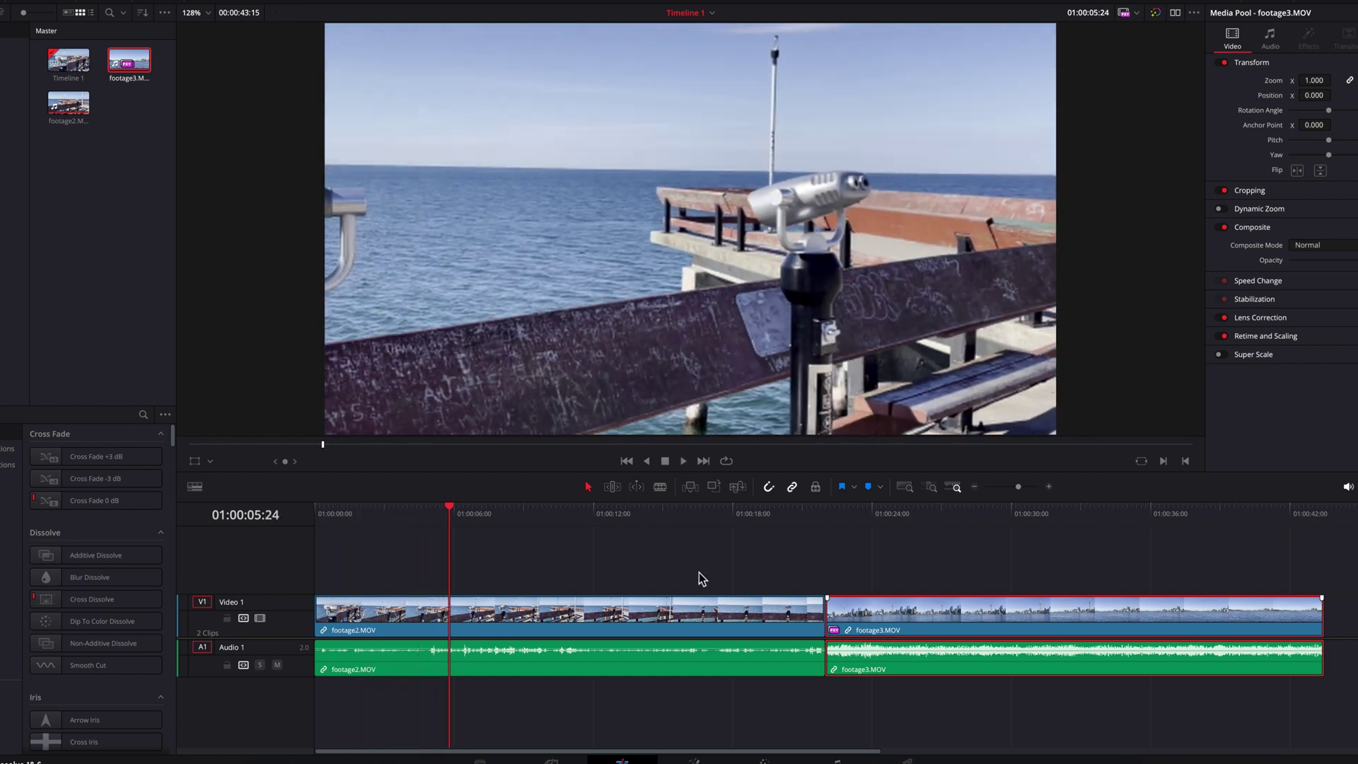
click(827, 519)
key(space)
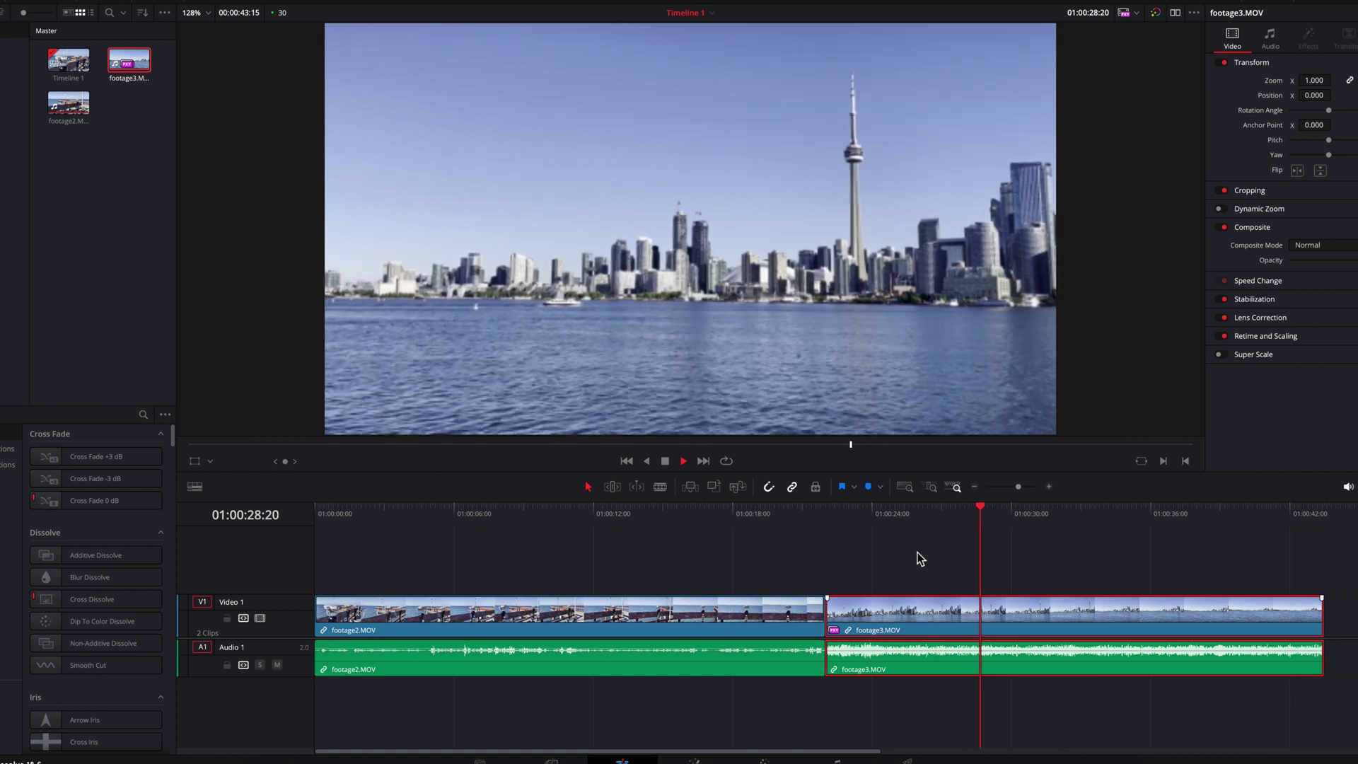
key(space)
key(Home)
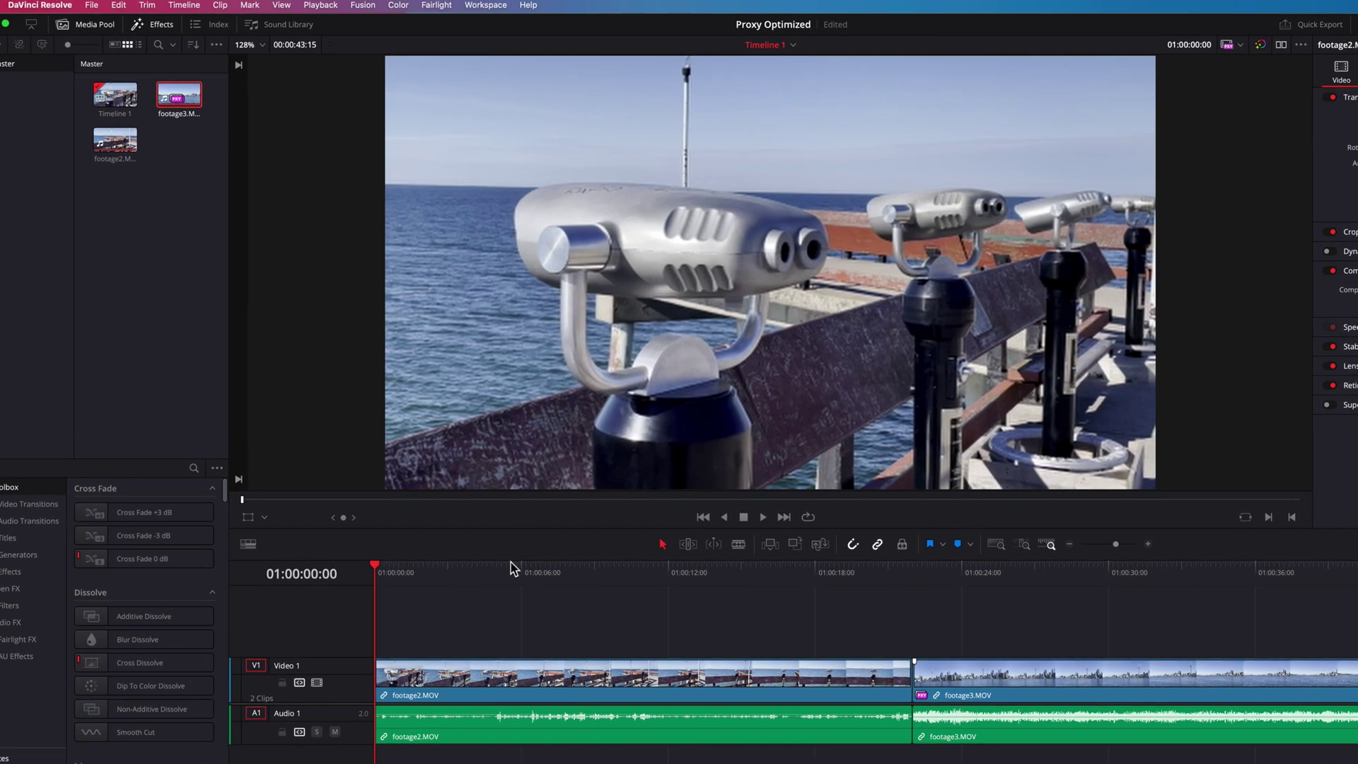
- Turn off Use Optimized Media if Available, play the timeline, and return to the start
click(322, 6)
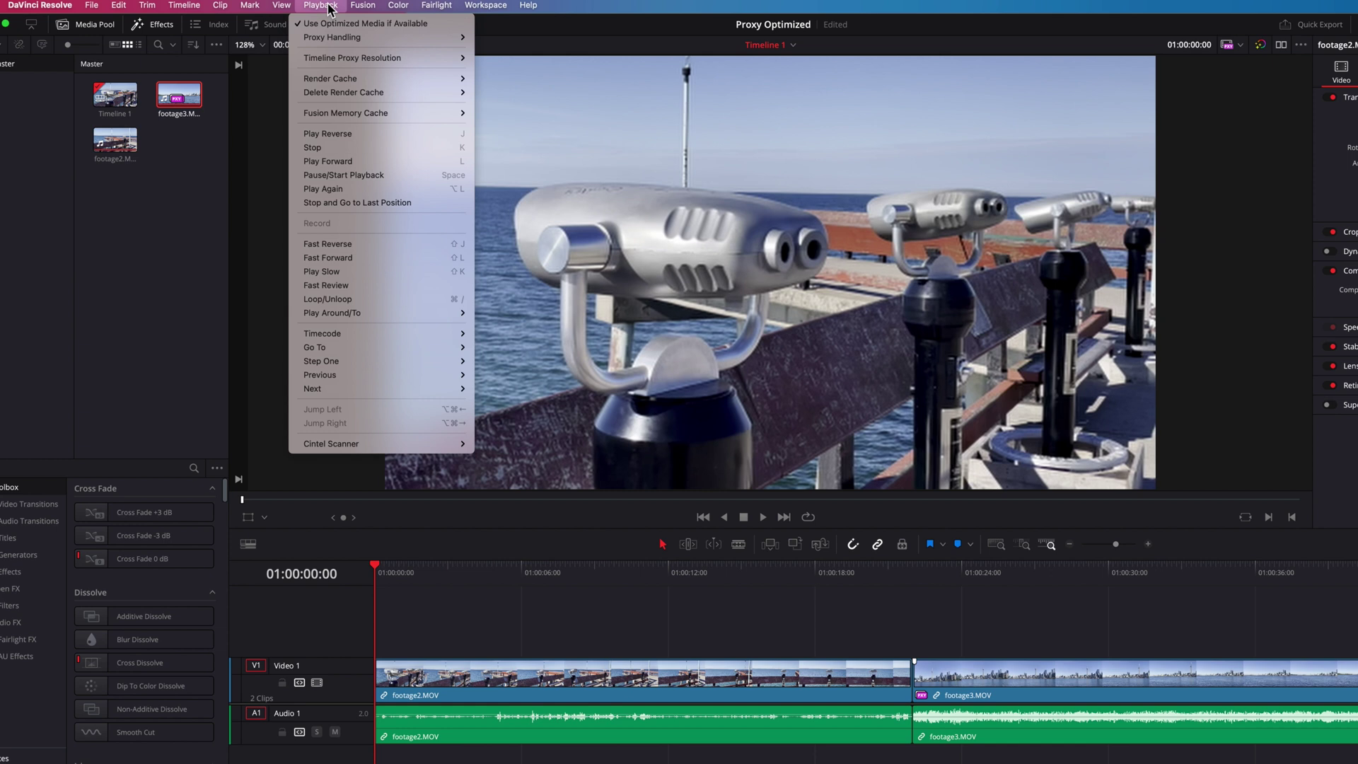
click(358, 23)
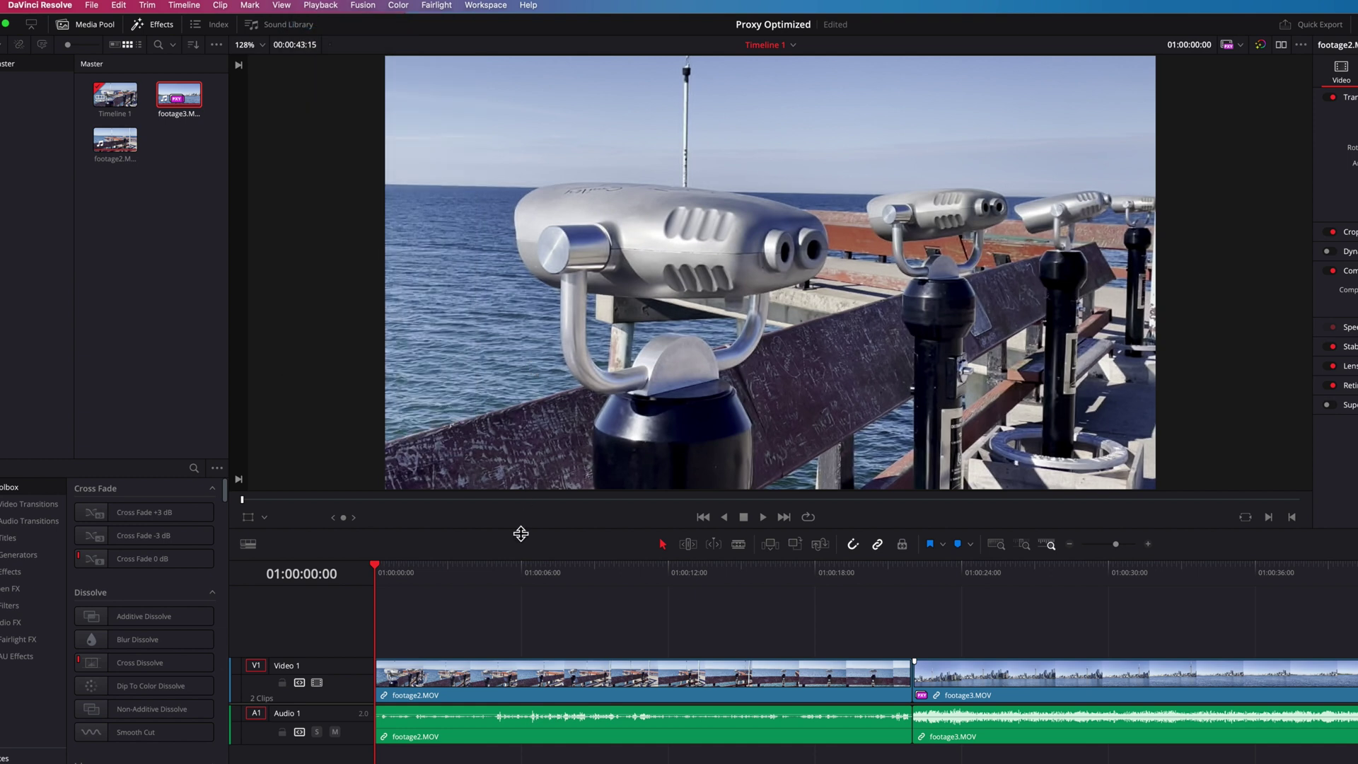
key(space)
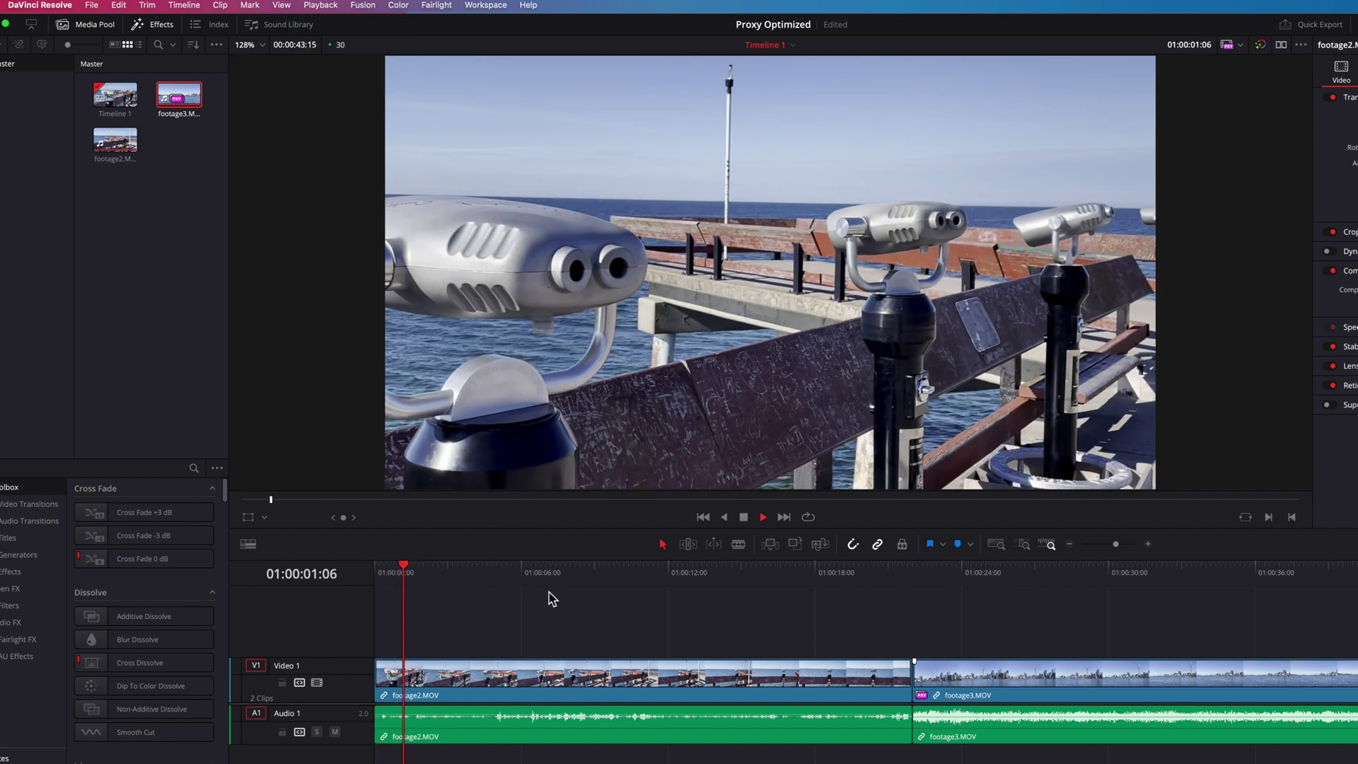
key(space)
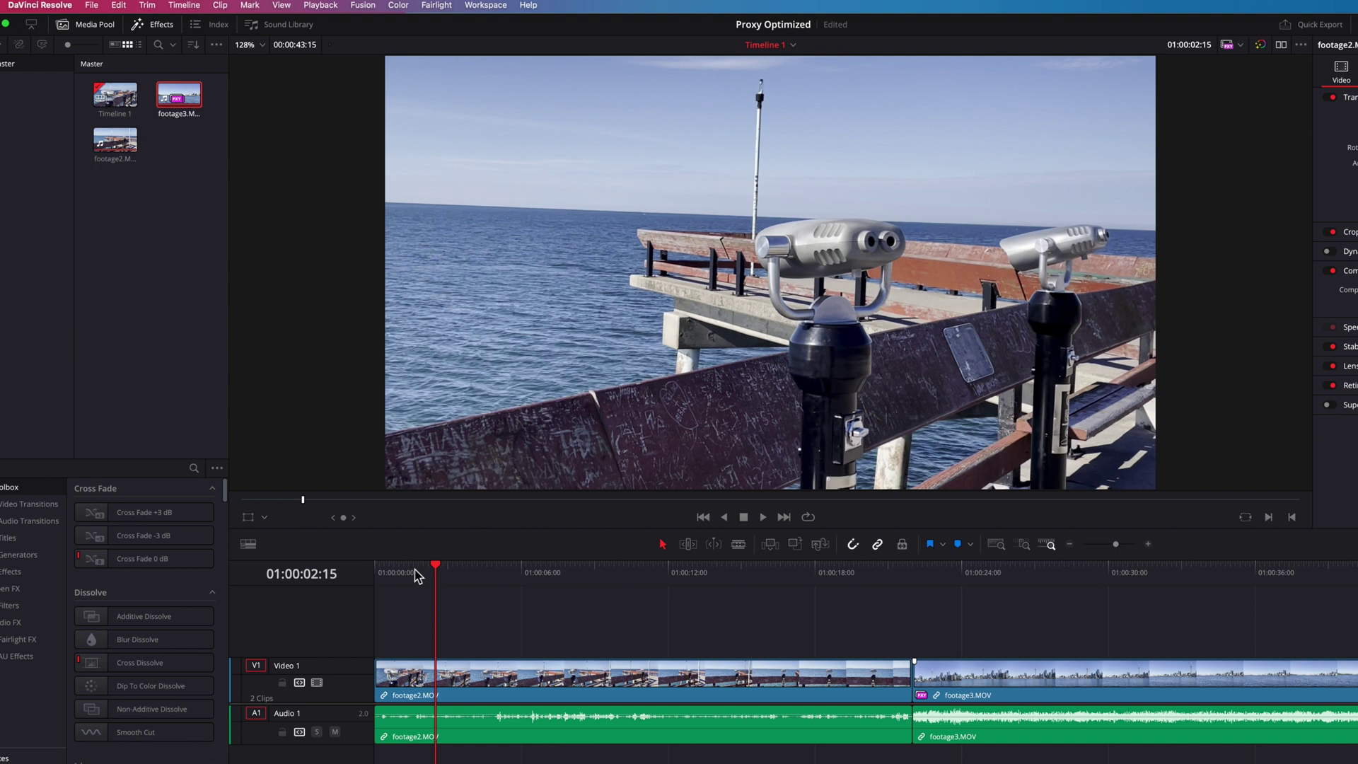
key(Home)
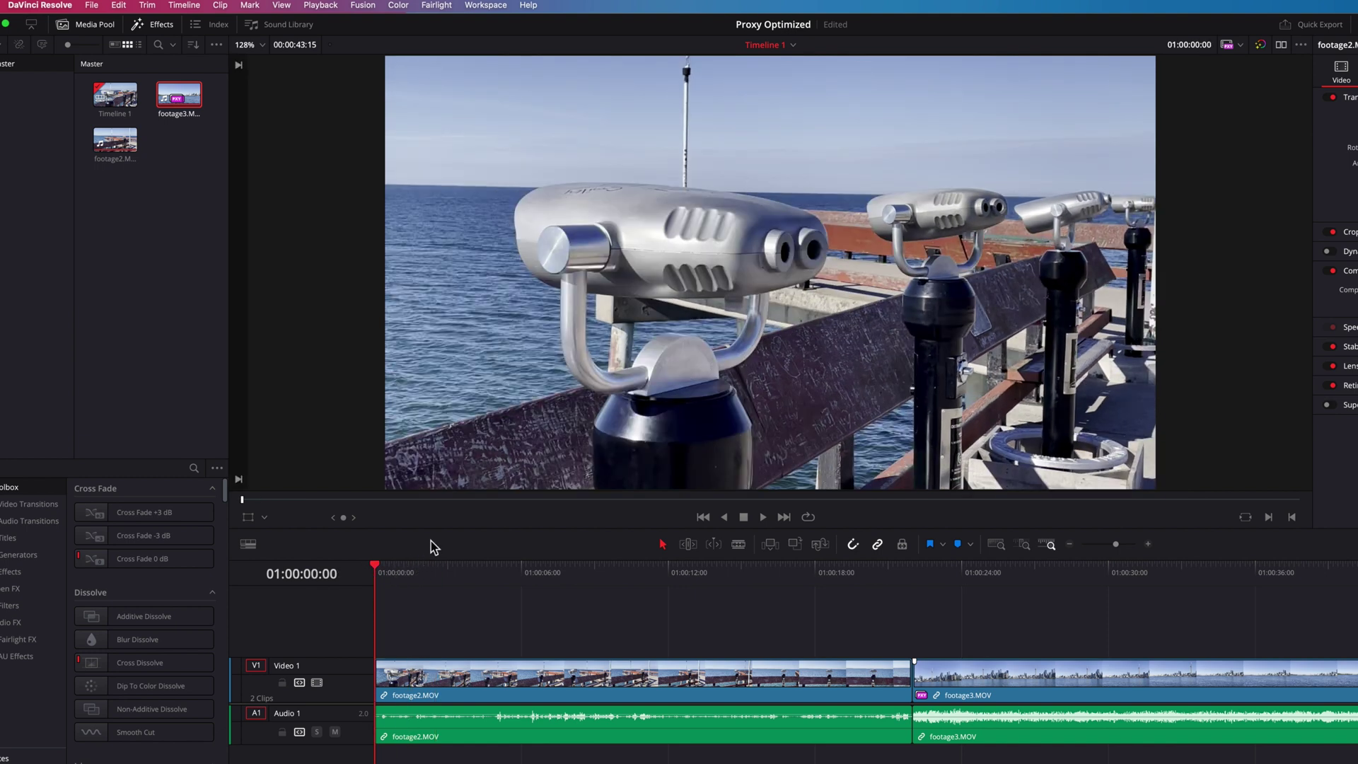
- Re-enable optimized media playback and jump to the skyline shot at 01:00:22
click(322, 7)
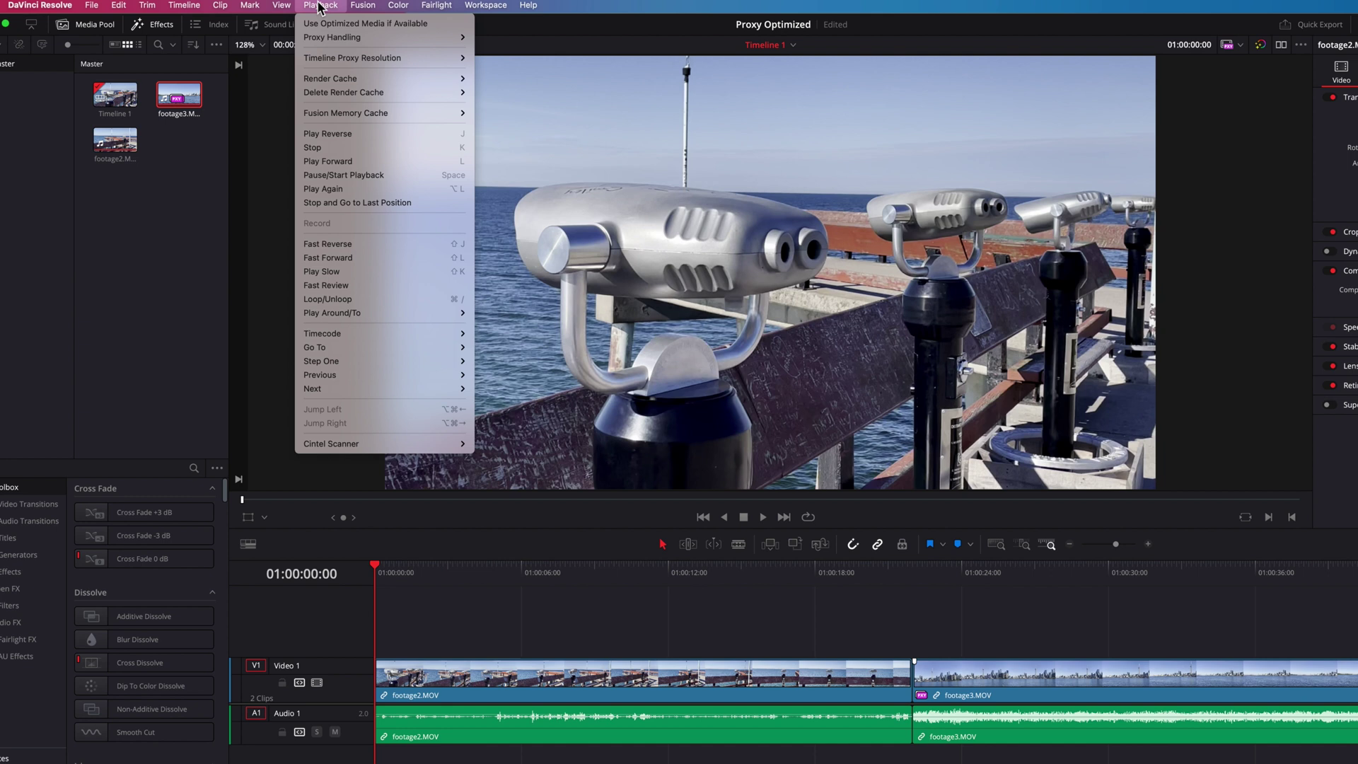
click(357, 28)
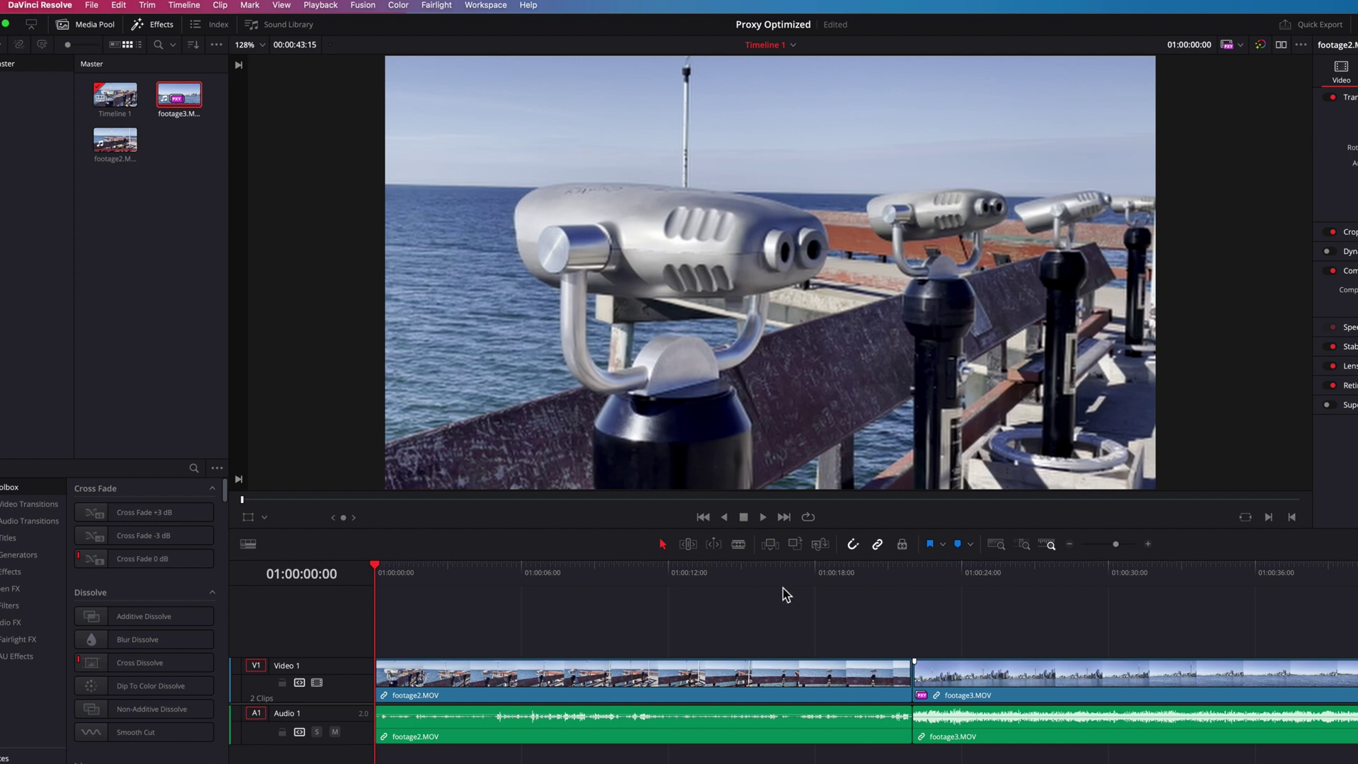
click(912, 574)
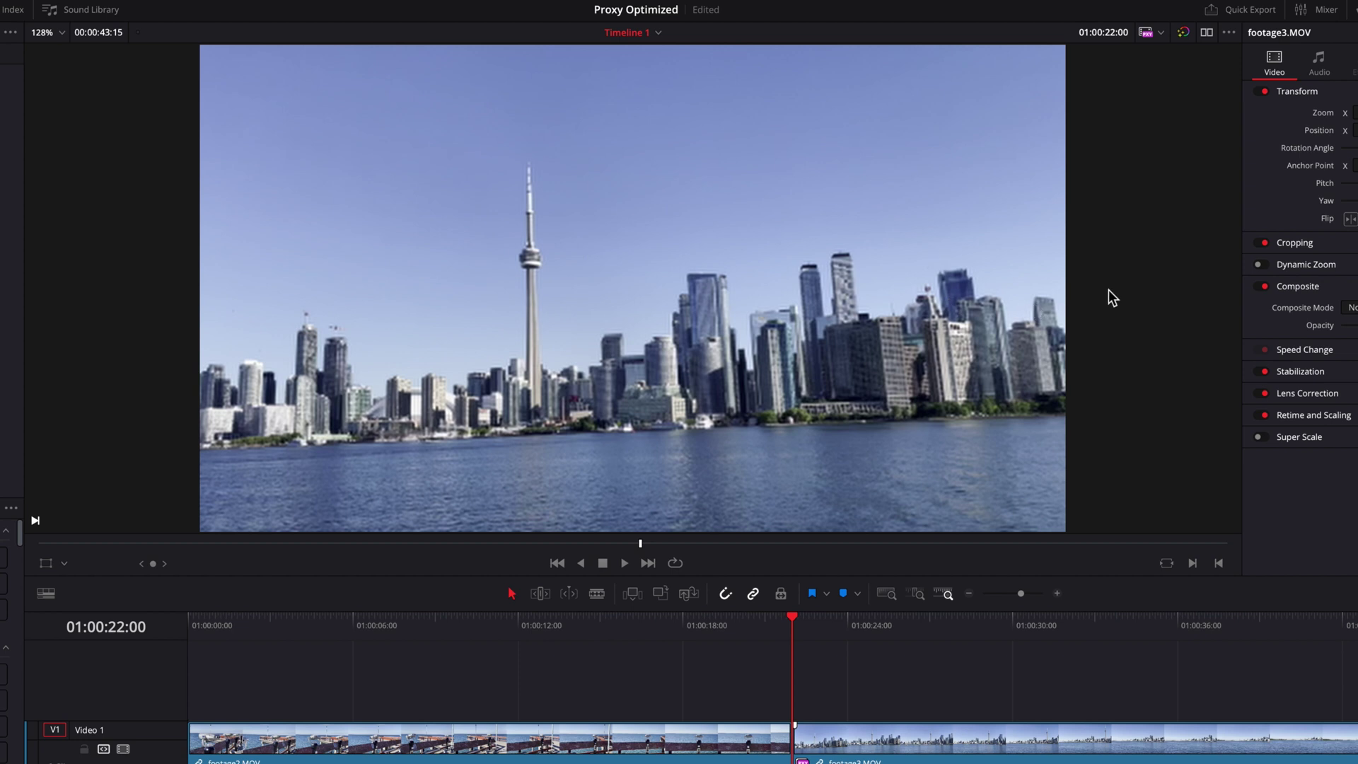
- Set proxy mode to Disable All Proxies to view the original skyline, then back to Prefer Proxies
click(1161, 33)
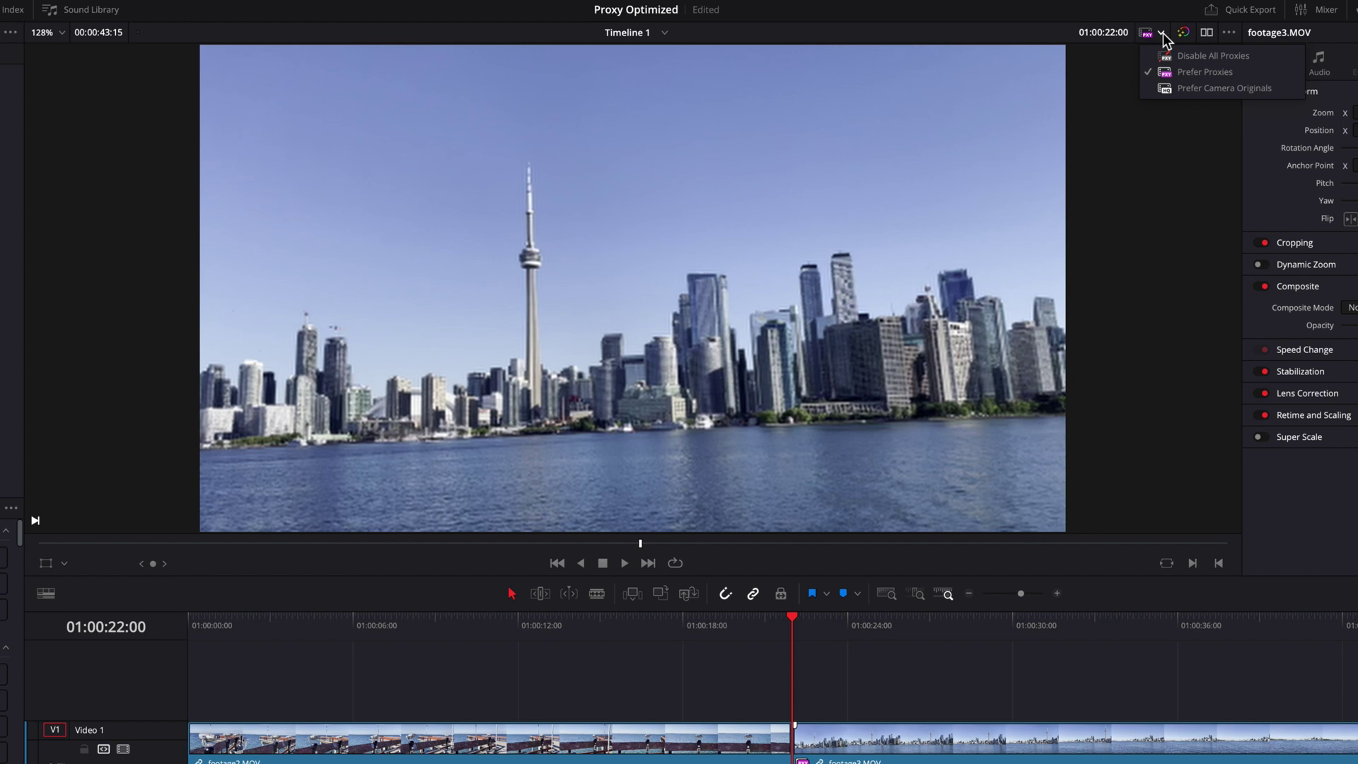
click(1199, 59)
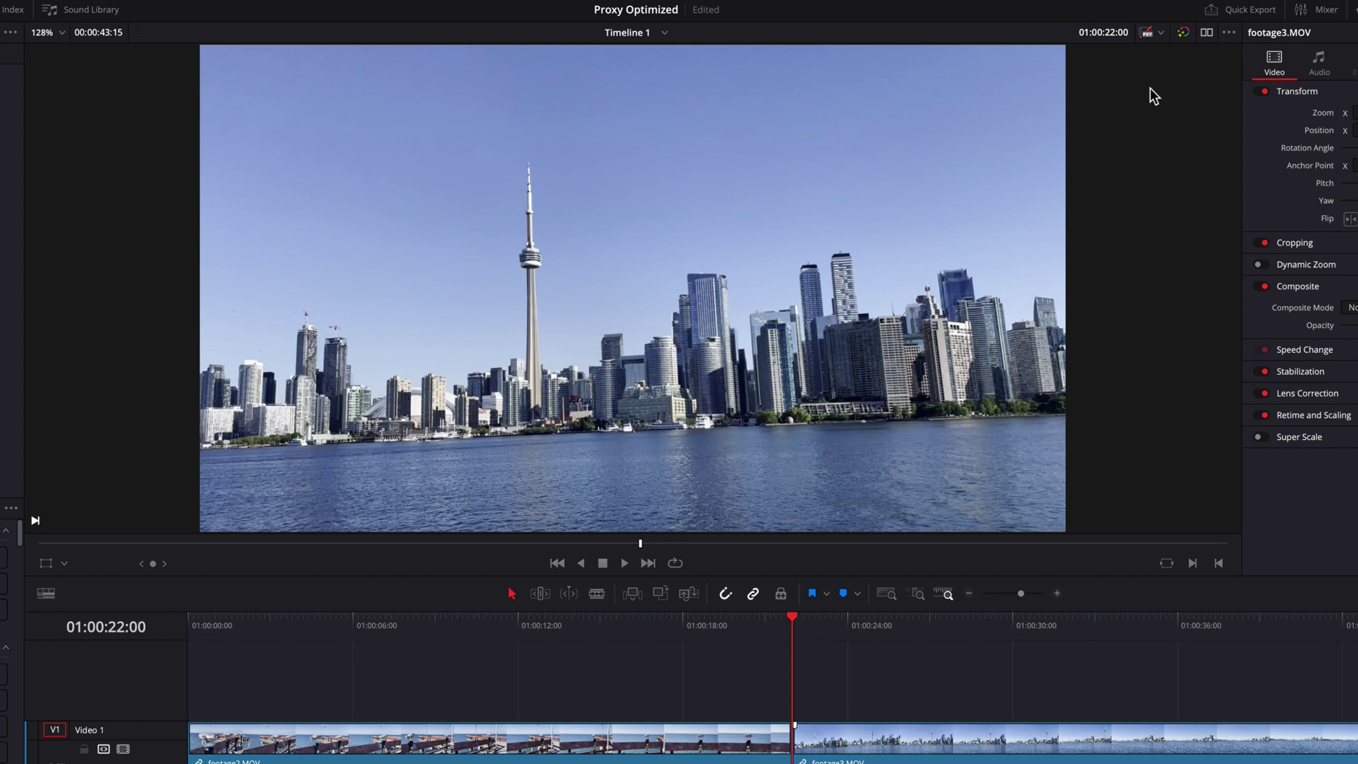
click(1159, 34)
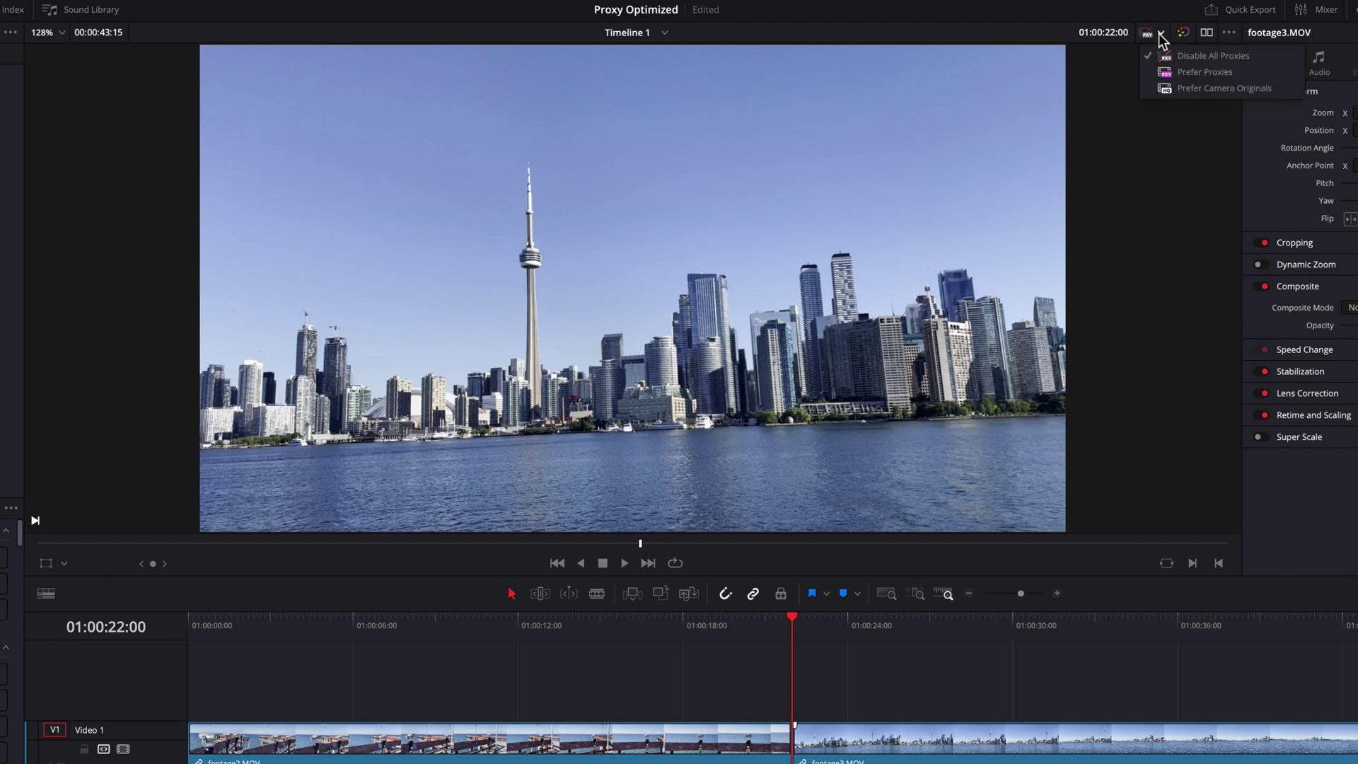
click(1181, 71)
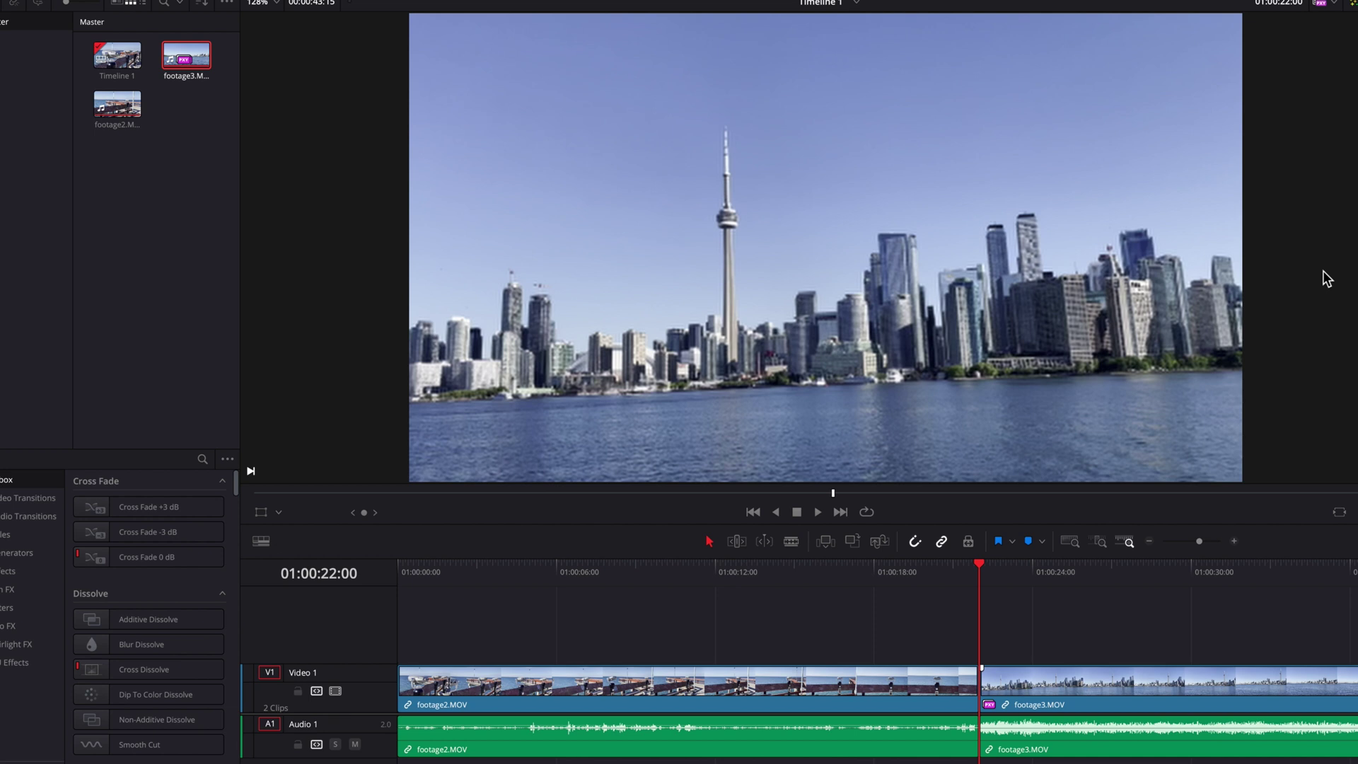
- Unlink the proxy media from footage3.MOV via its Media Pool menu
right_click(190, 61)
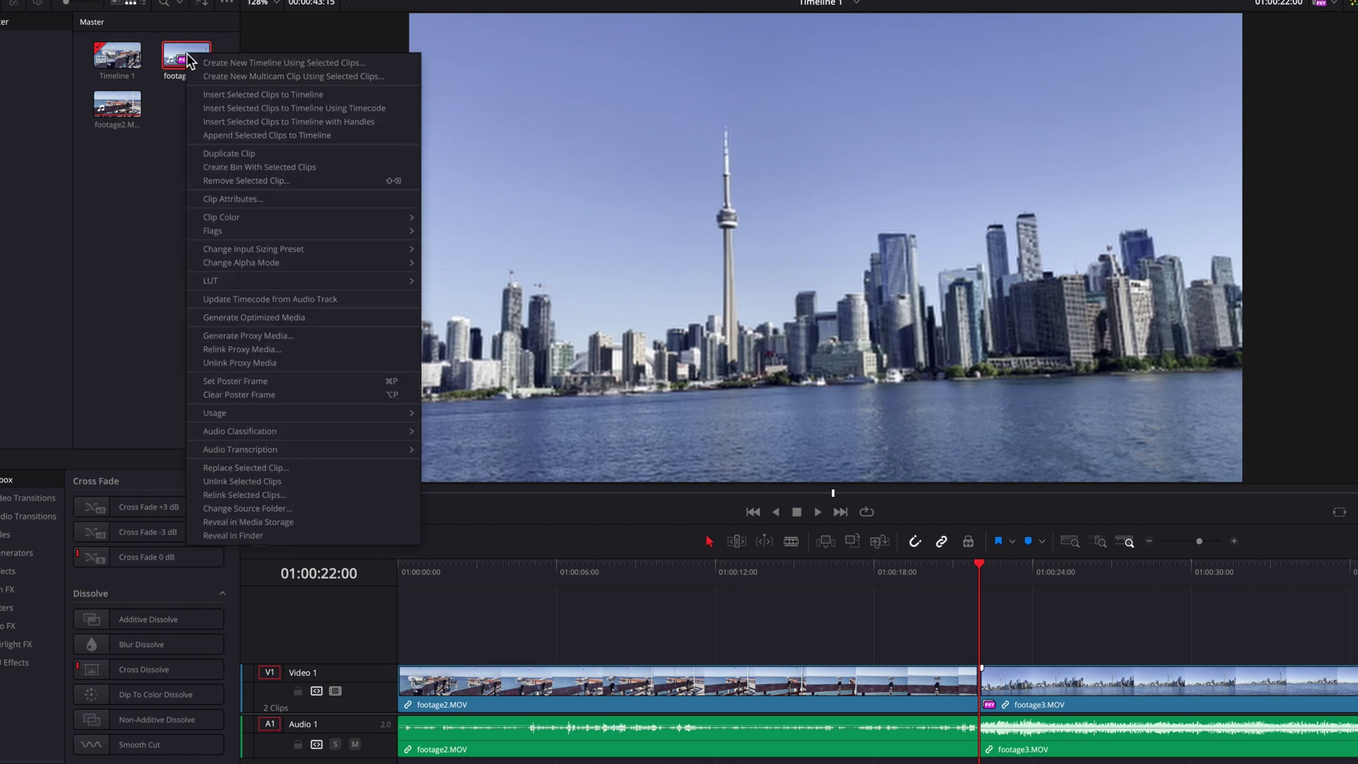
click(335, 363)
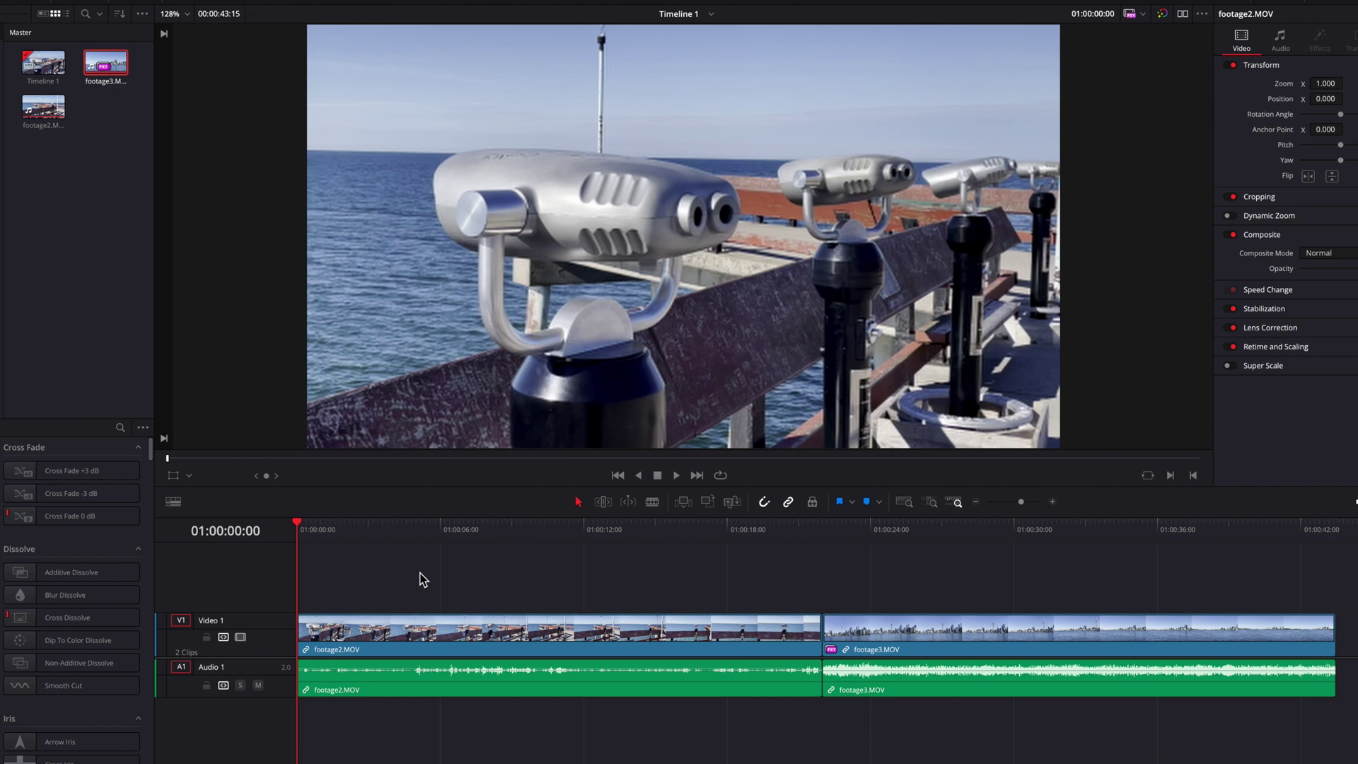
- In Finder, browse Movies > CacheClip > OptimizedMedia to the cached .dvcc files
key(super+Tab)
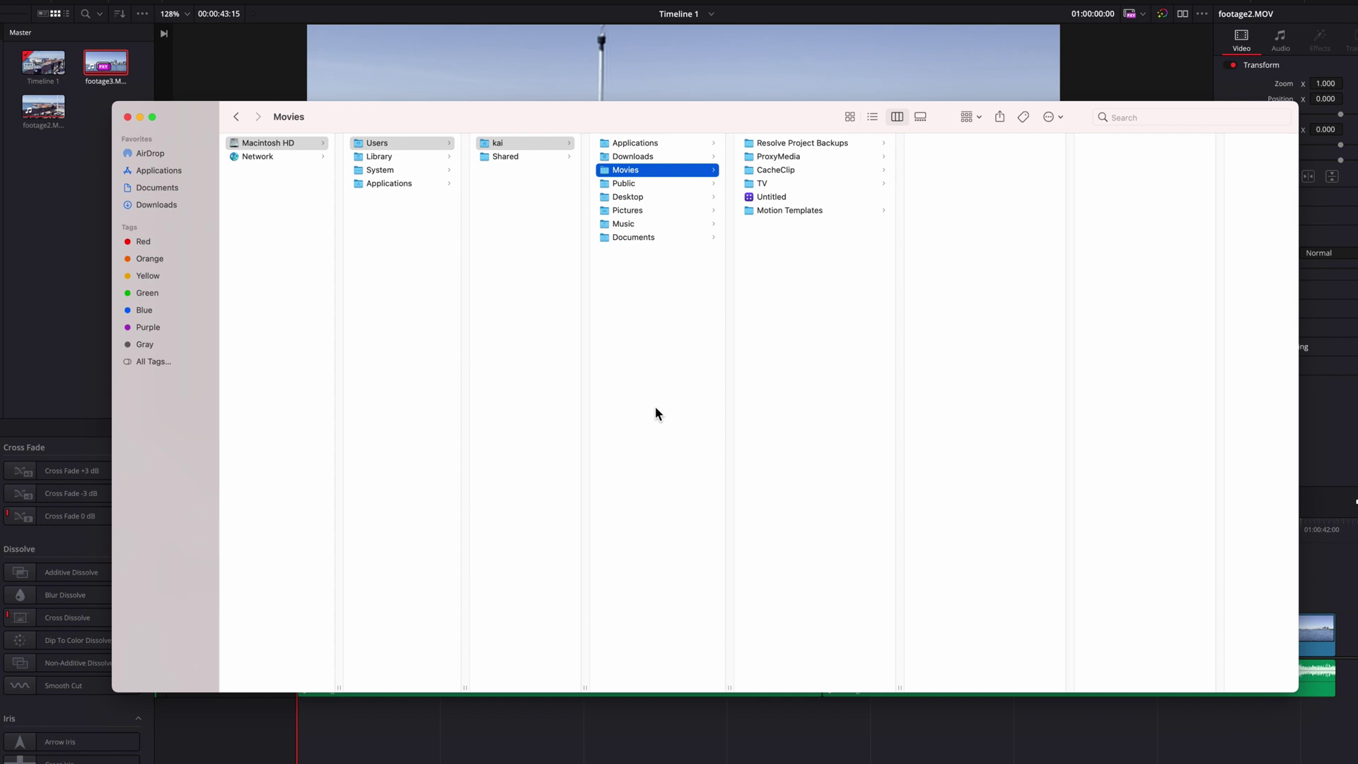
click(807, 171)
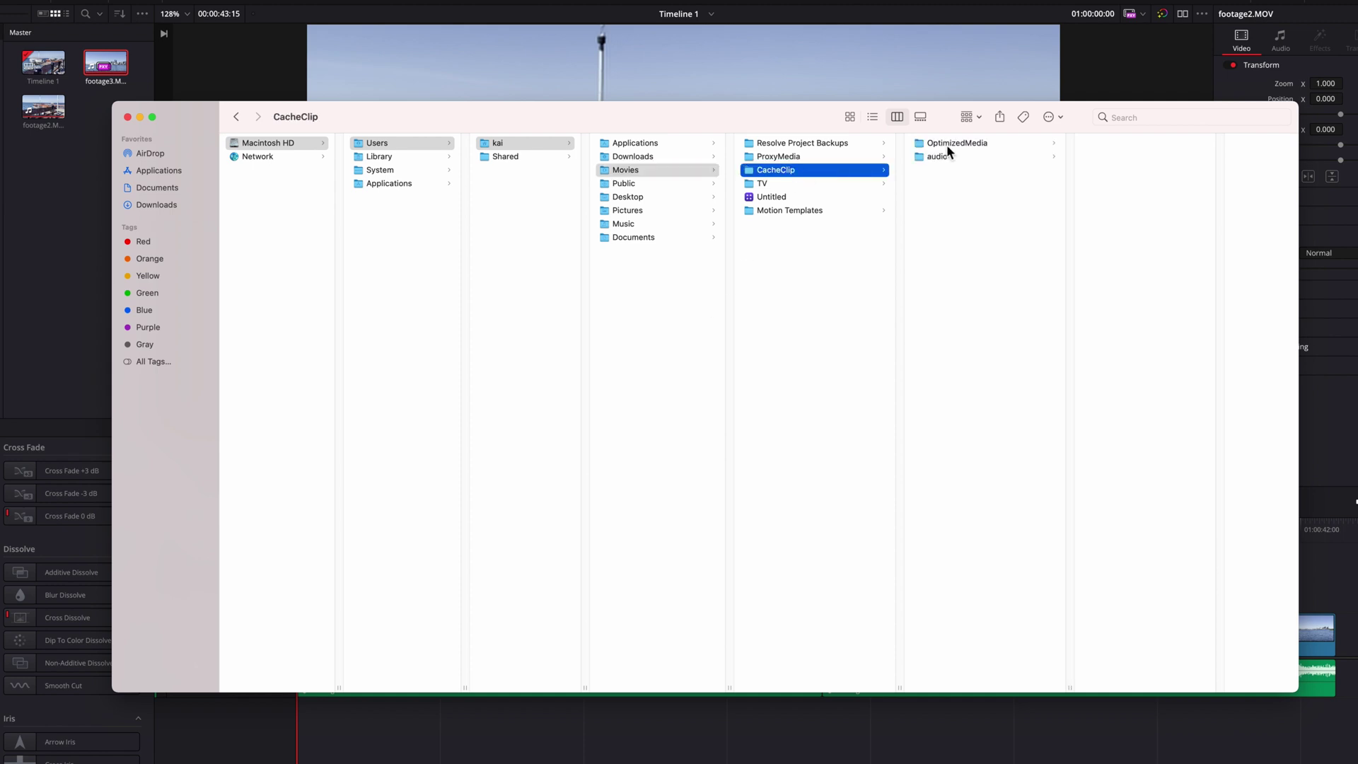
click(976, 143)
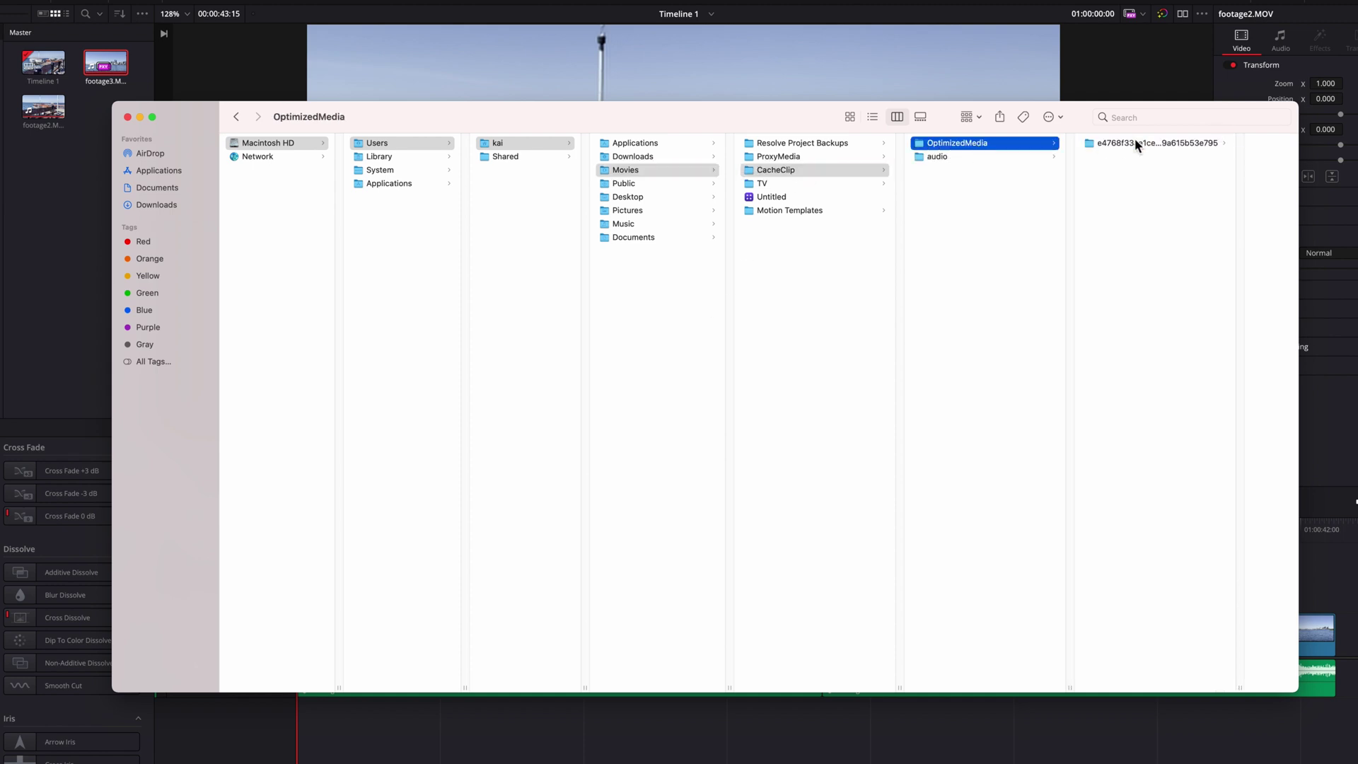
click(1134, 143)
click(1142, 145)
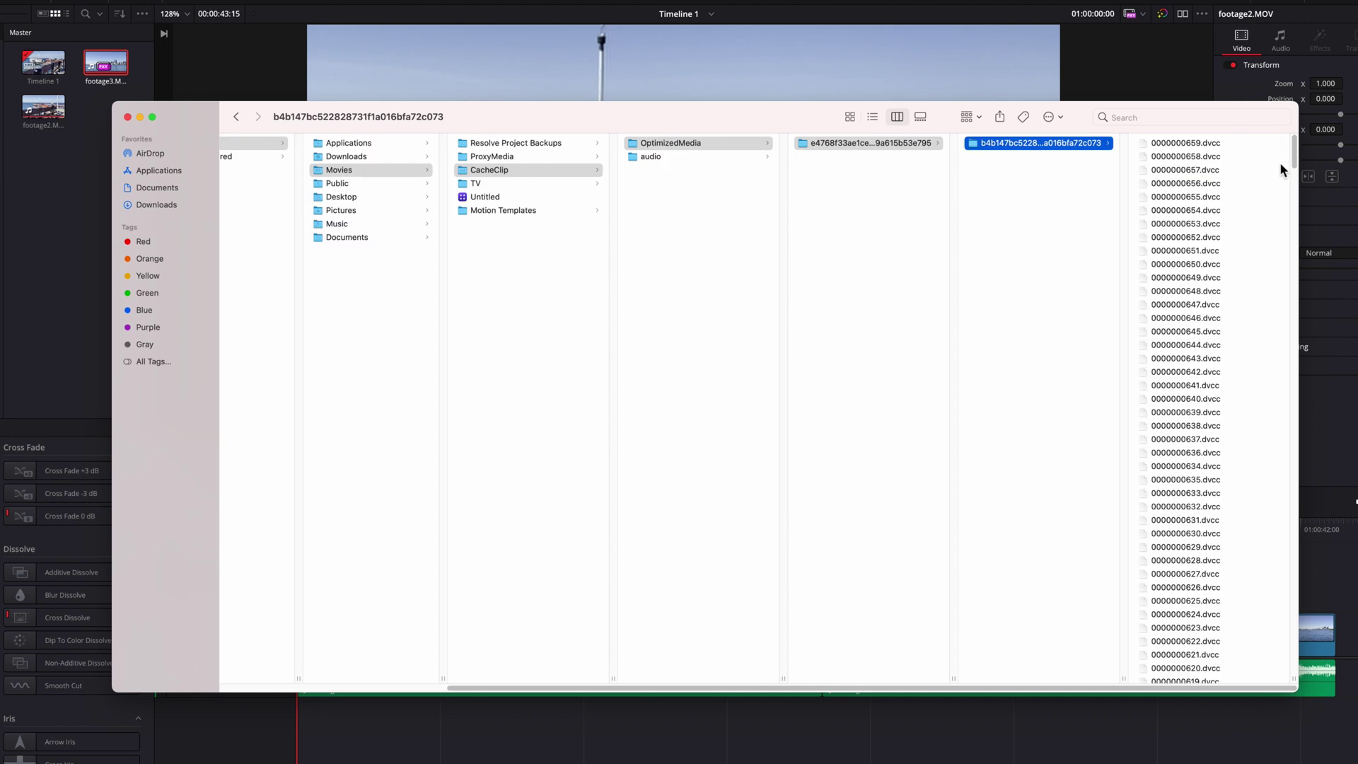
drag(1293, 161, 1246, 129)
- Open ProxyMedia > Users > kai > Documents to reveal the footage3 proxy file
click(499, 158)
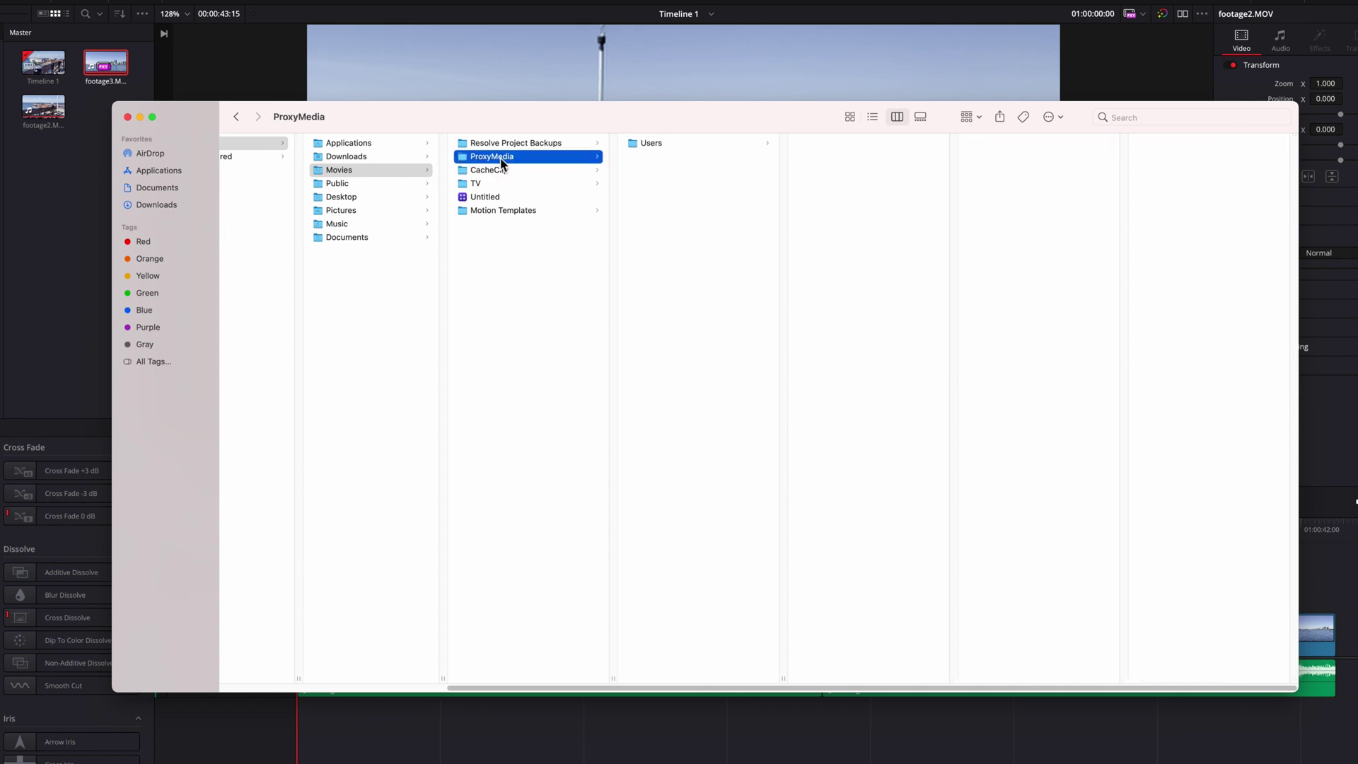
click(696, 145)
click(855, 143)
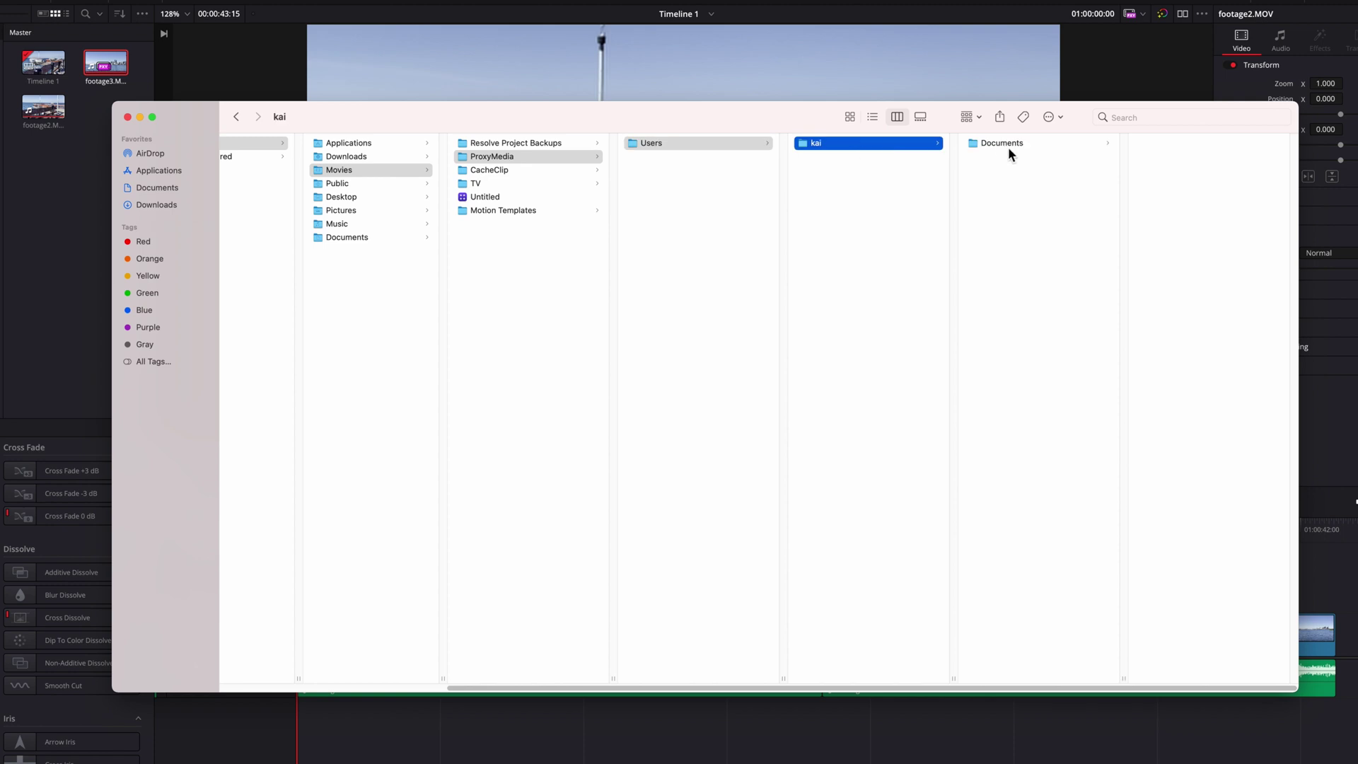
click(1026, 141)
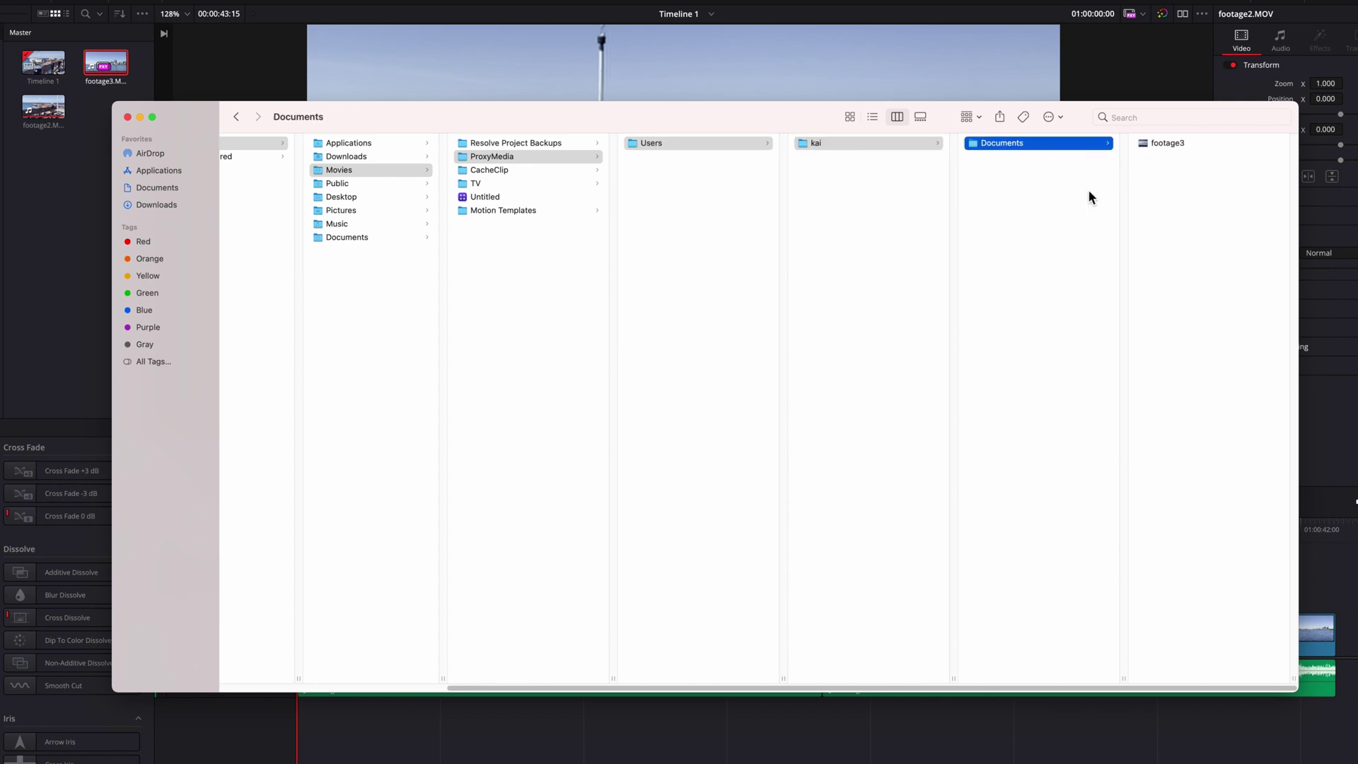
- Play the 480x270 footage3 proxy in an enlarged QuickTime window, close it, and return to Resolve
click(1178, 143)
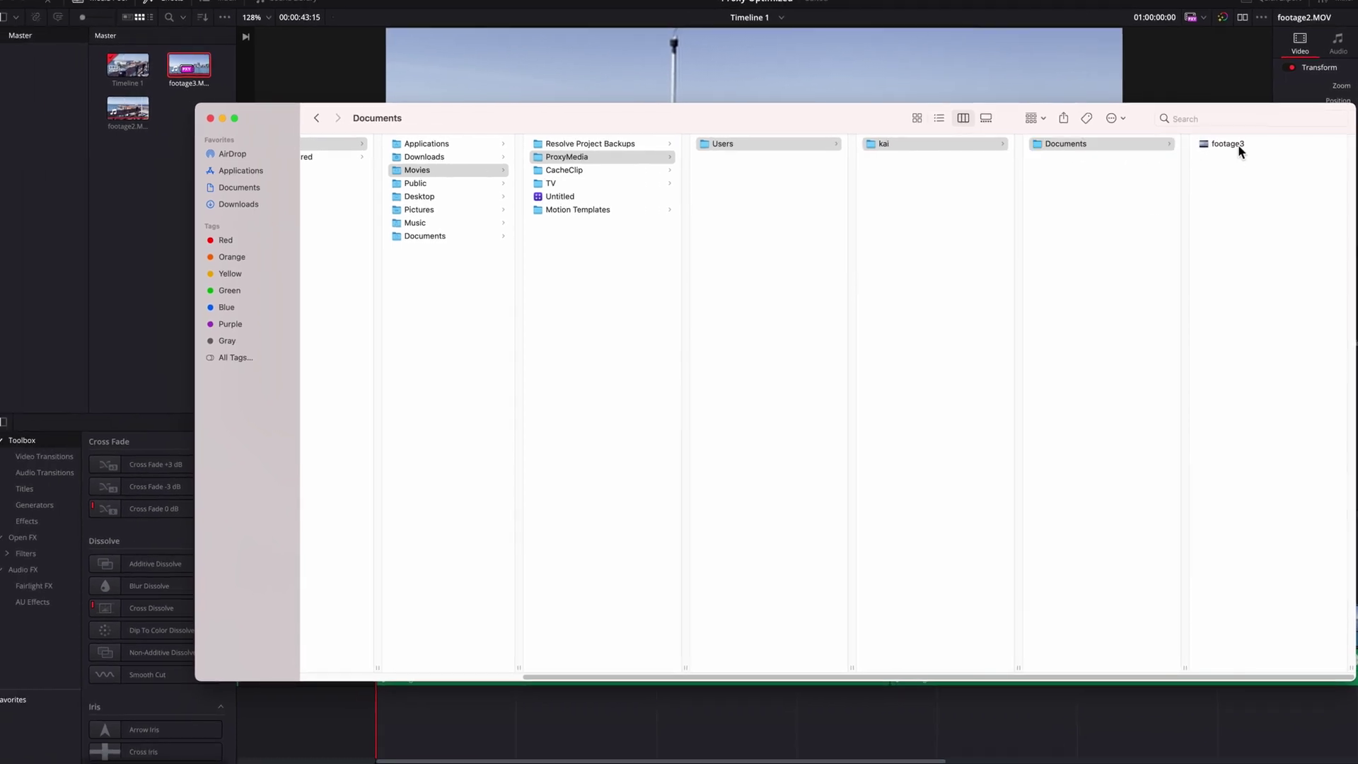
double_click(1237, 145)
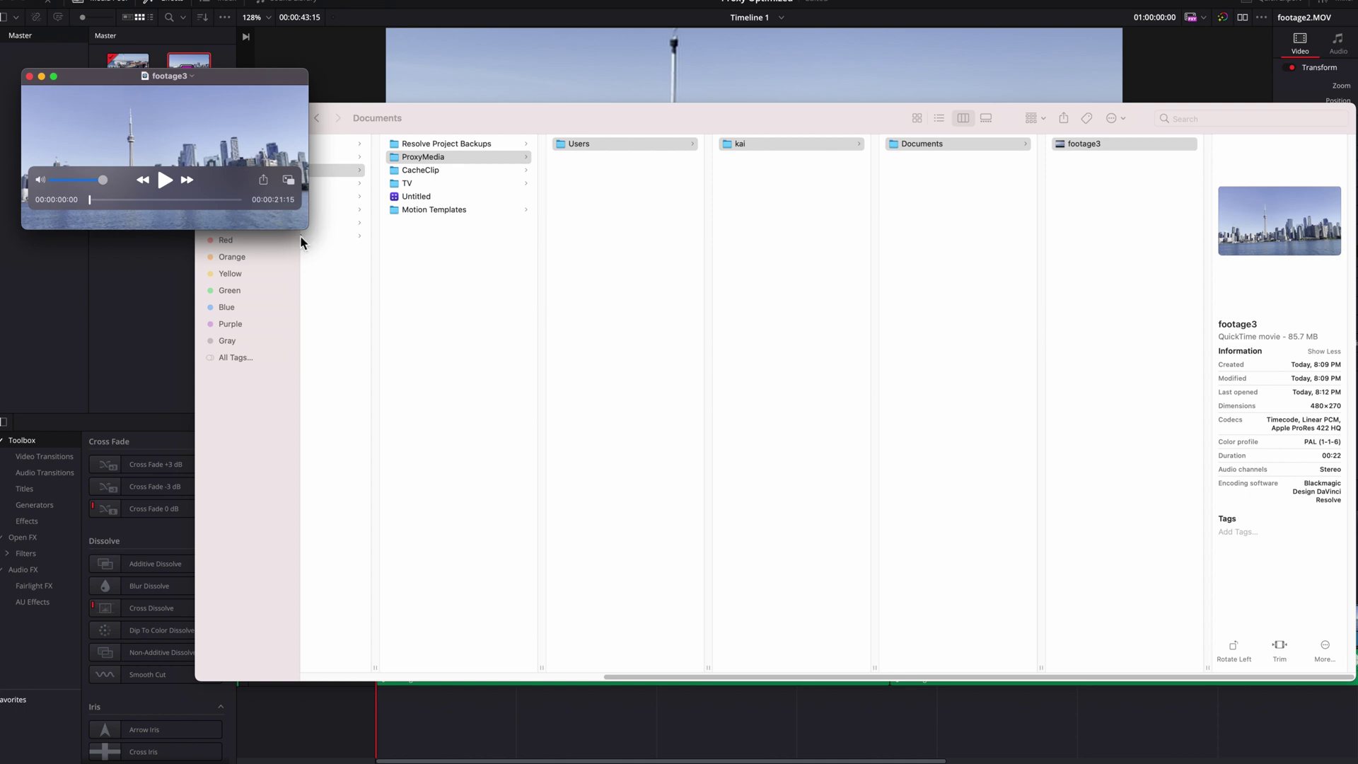
drag(309, 228, 850, 478)
key(space)
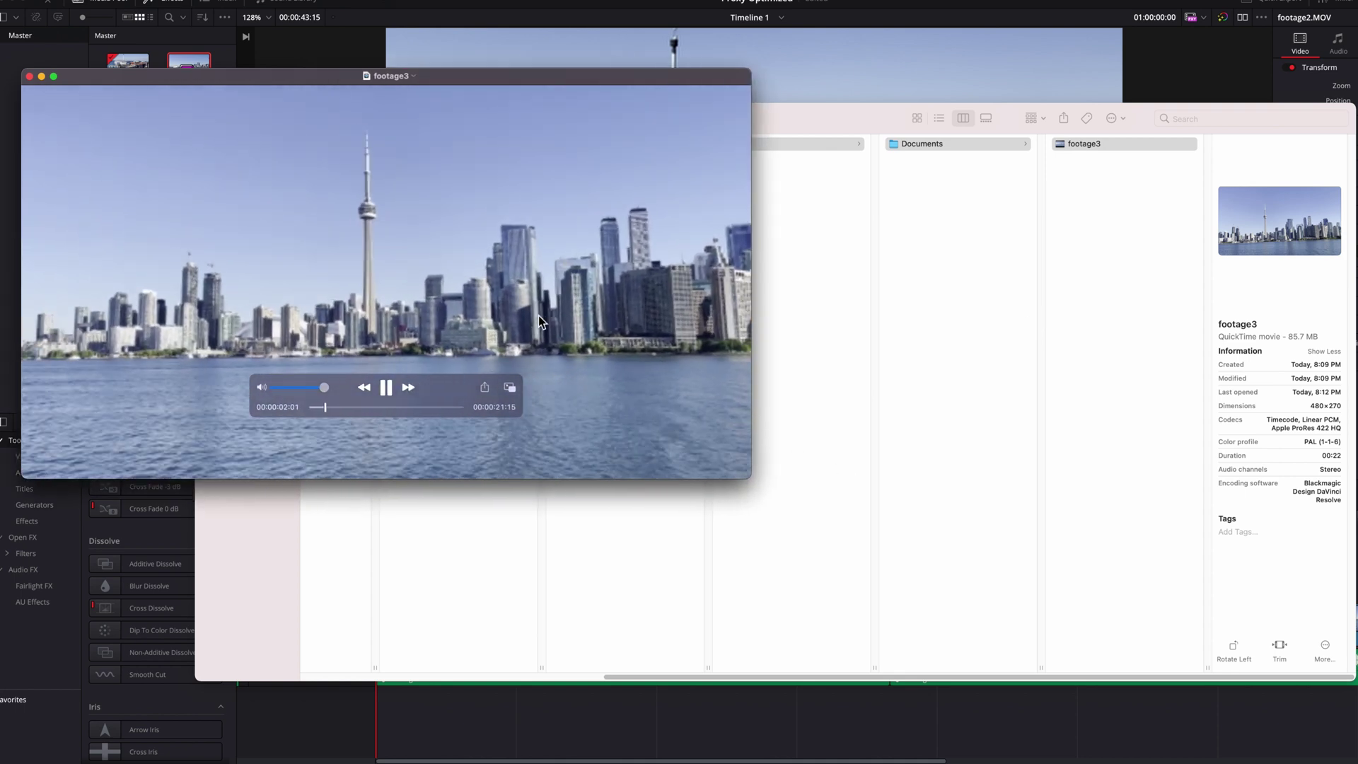
click(29, 76)
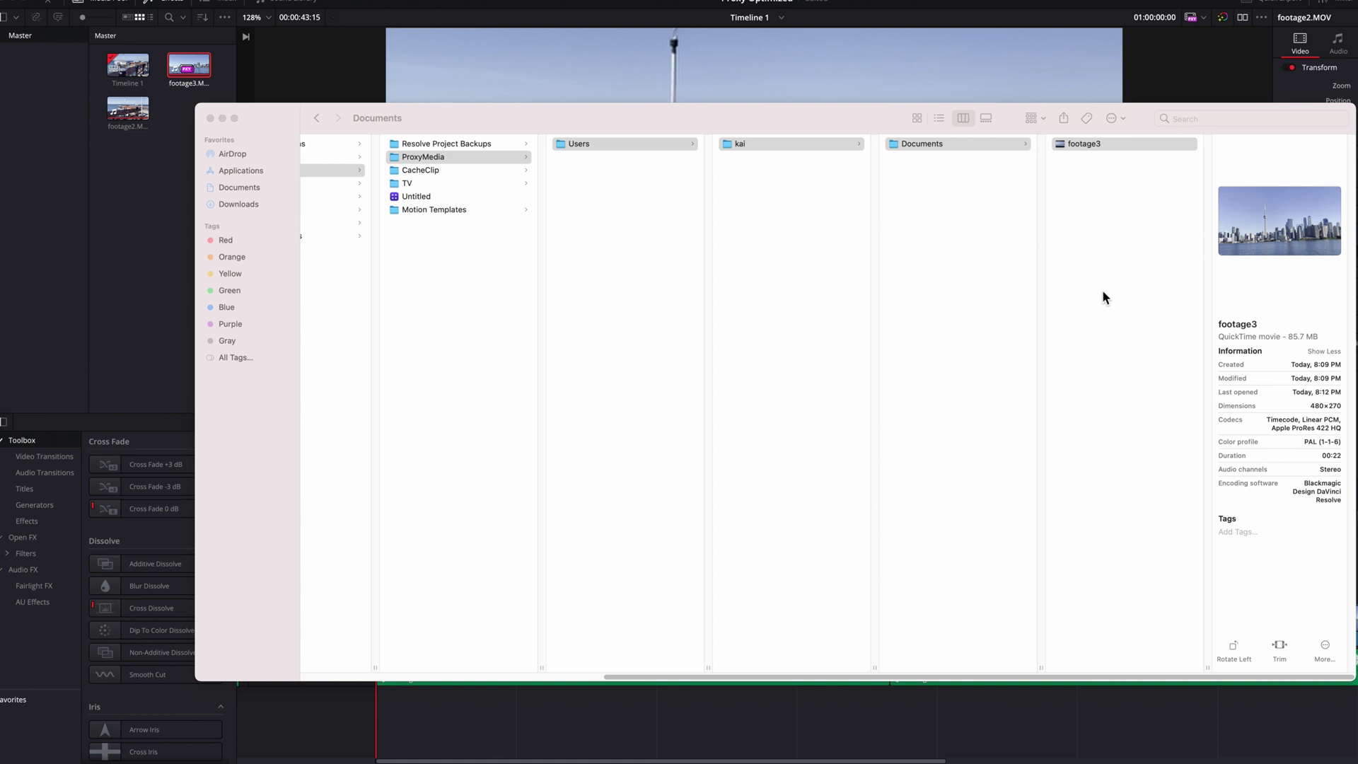
key(super+tab)
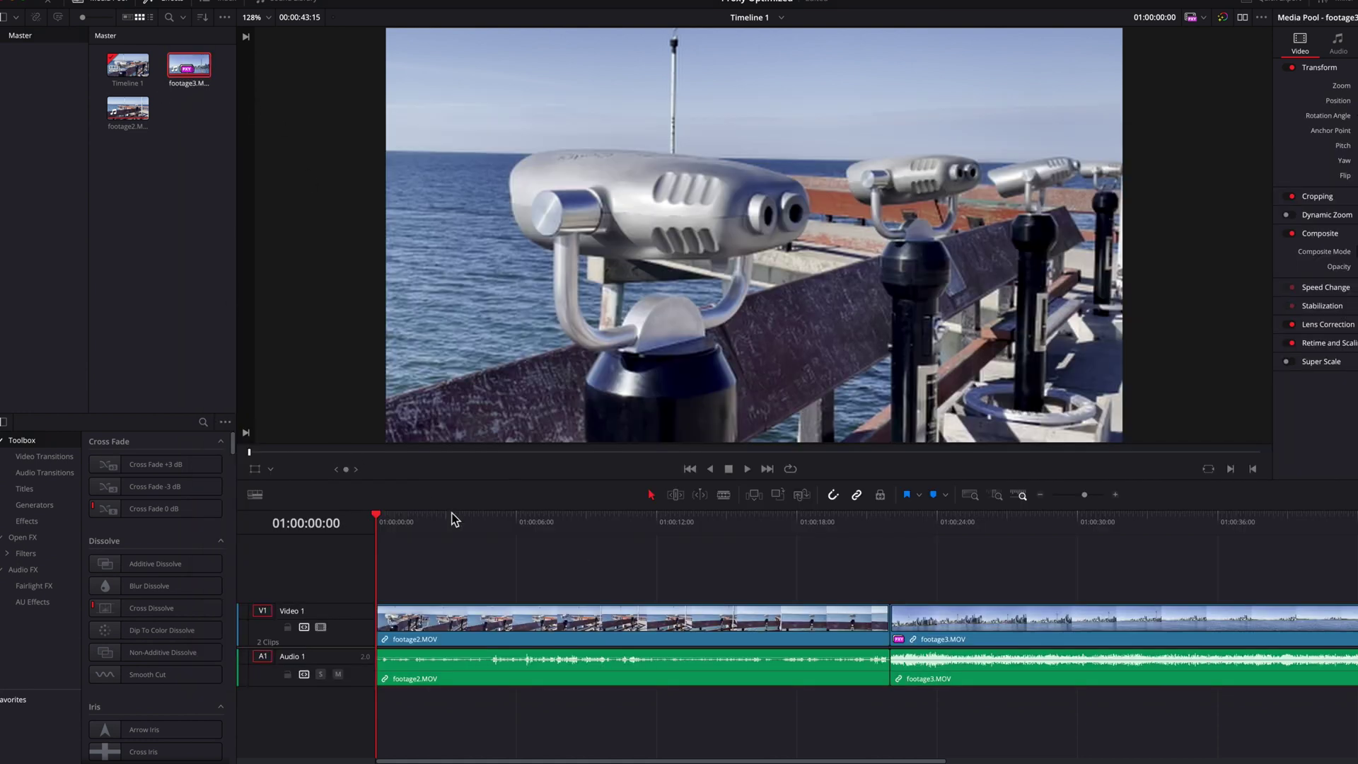
- Review footage3's Relink and Unlink Proxy Media options in the Media Pool menu, then dismiss it
right_click(187, 66)
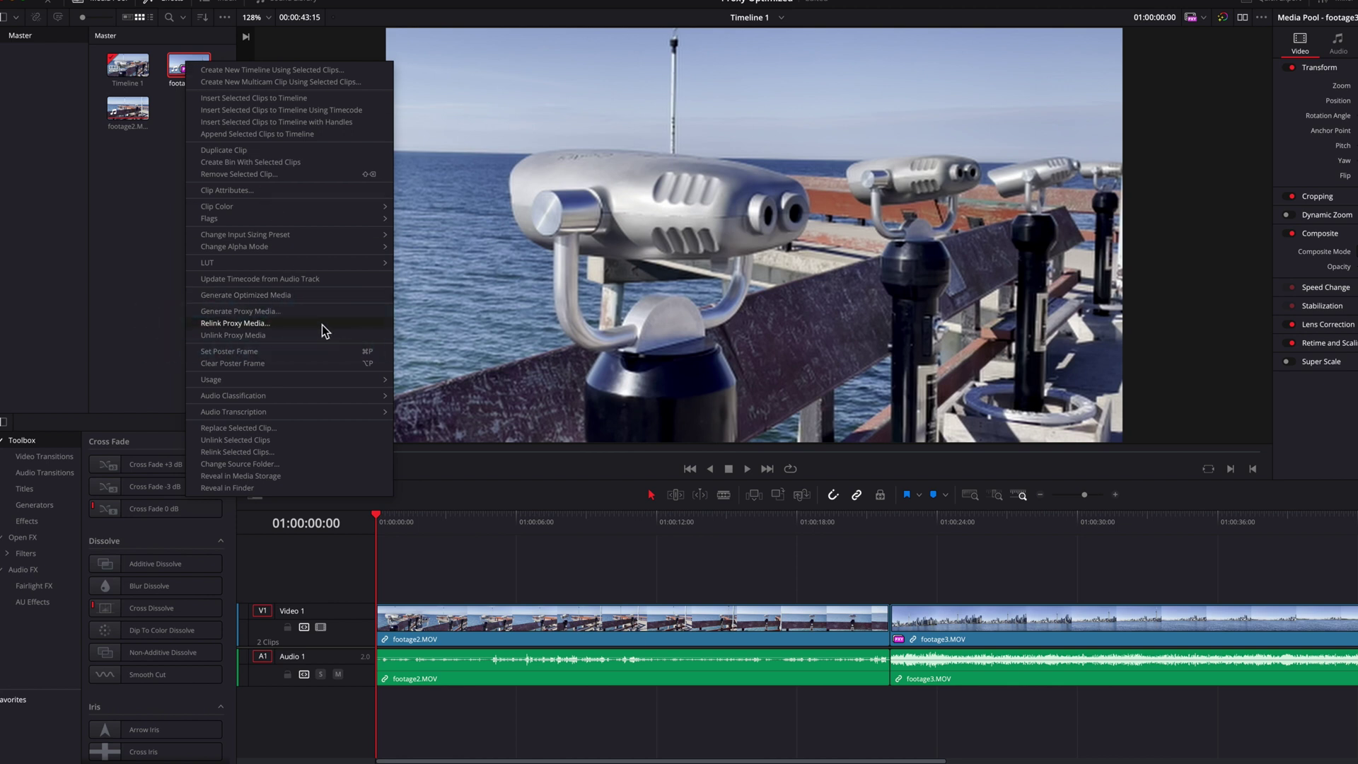
click(561, 549)
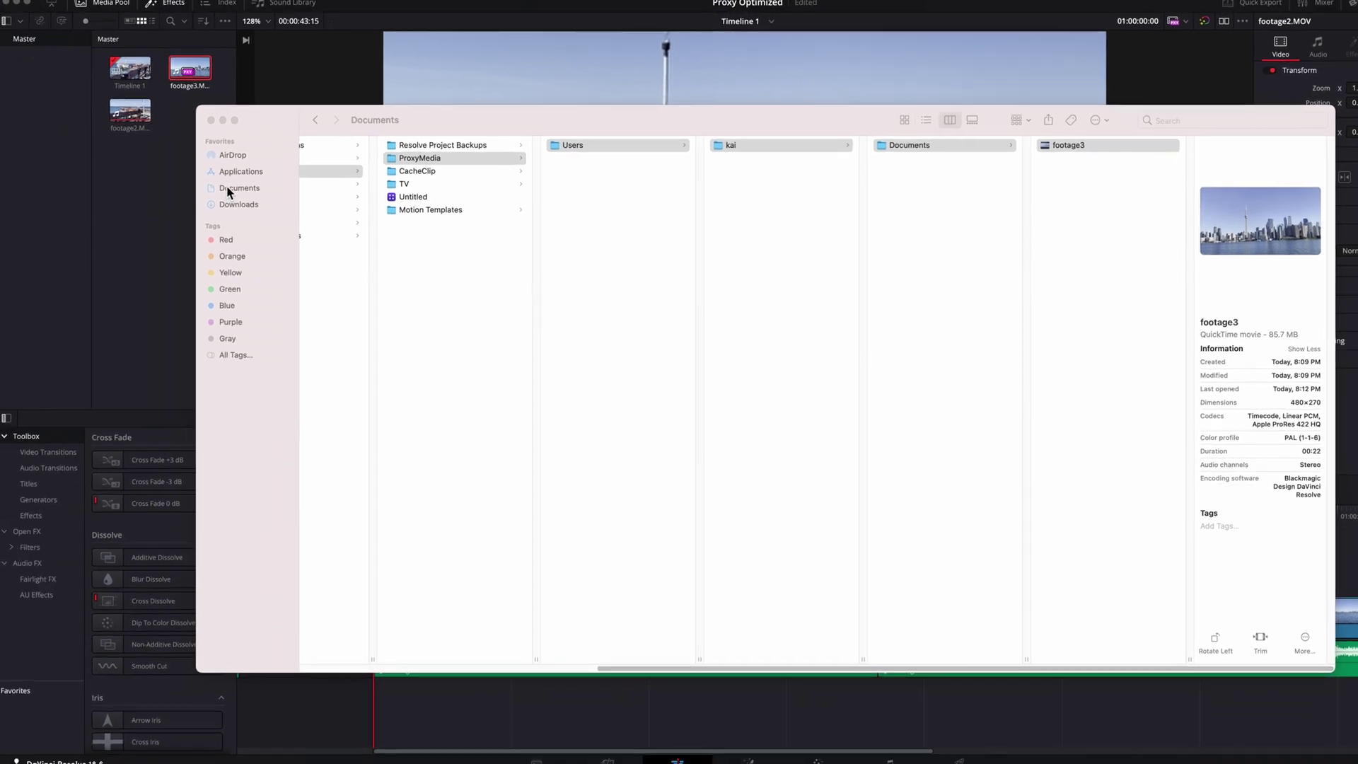
- Check the original footage3.MOV's info (23.9 MB, 1920x1080, HEVC), then open Movies > CacheClip
click(227, 189)
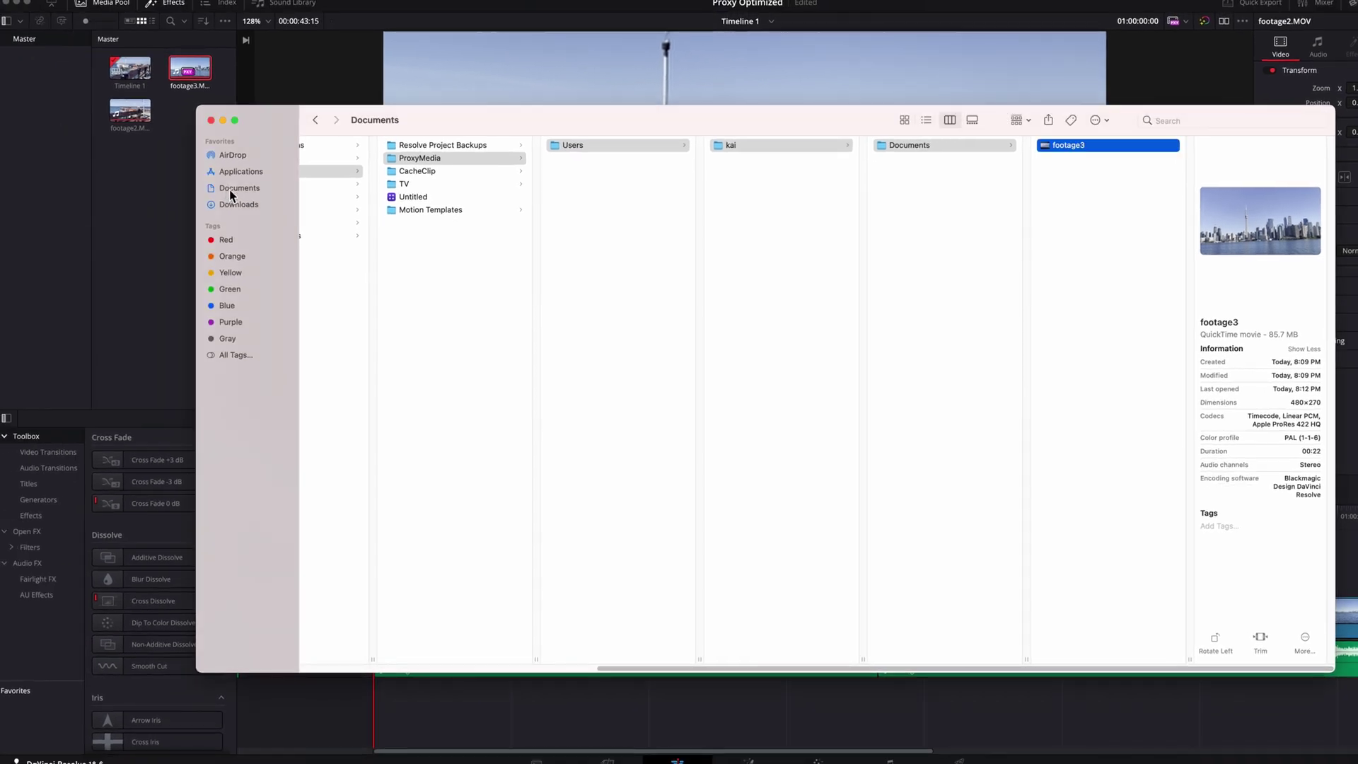
right_click(359, 274)
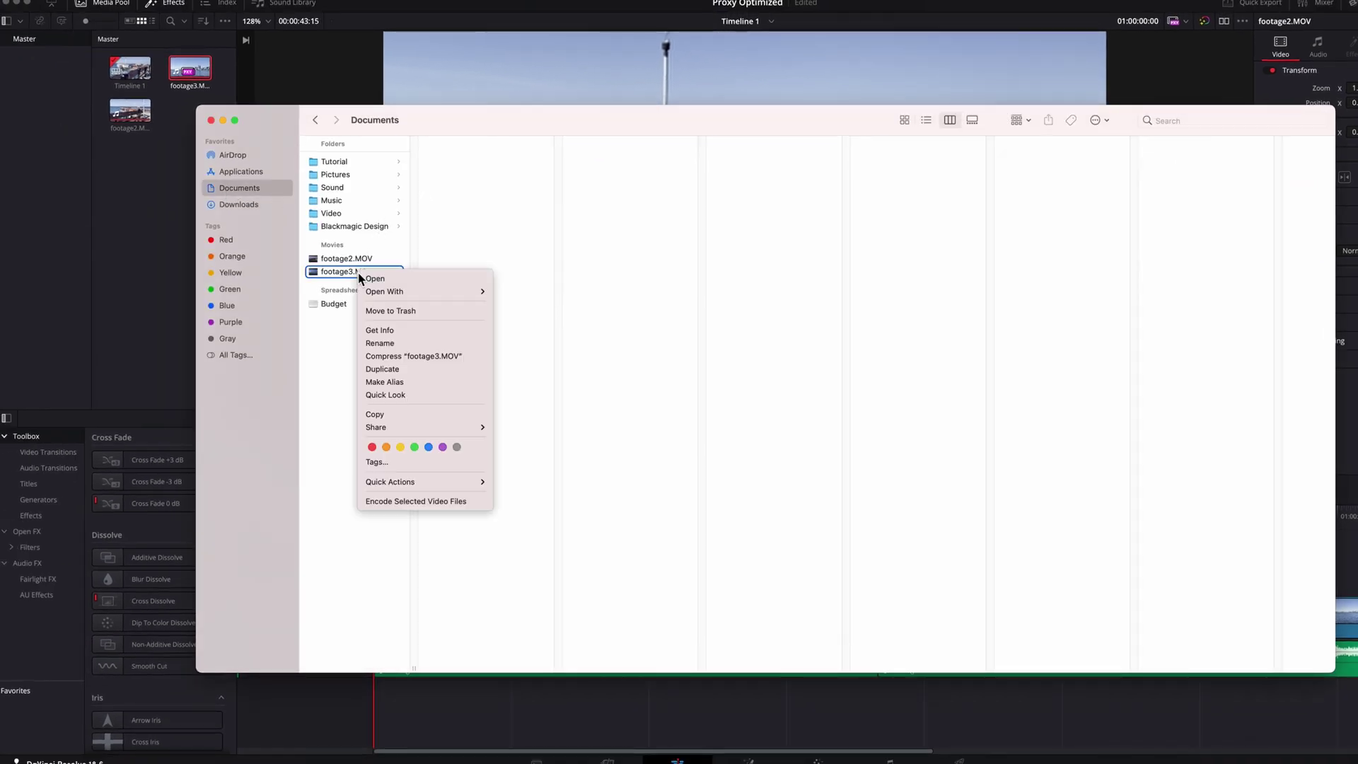
click(460, 329)
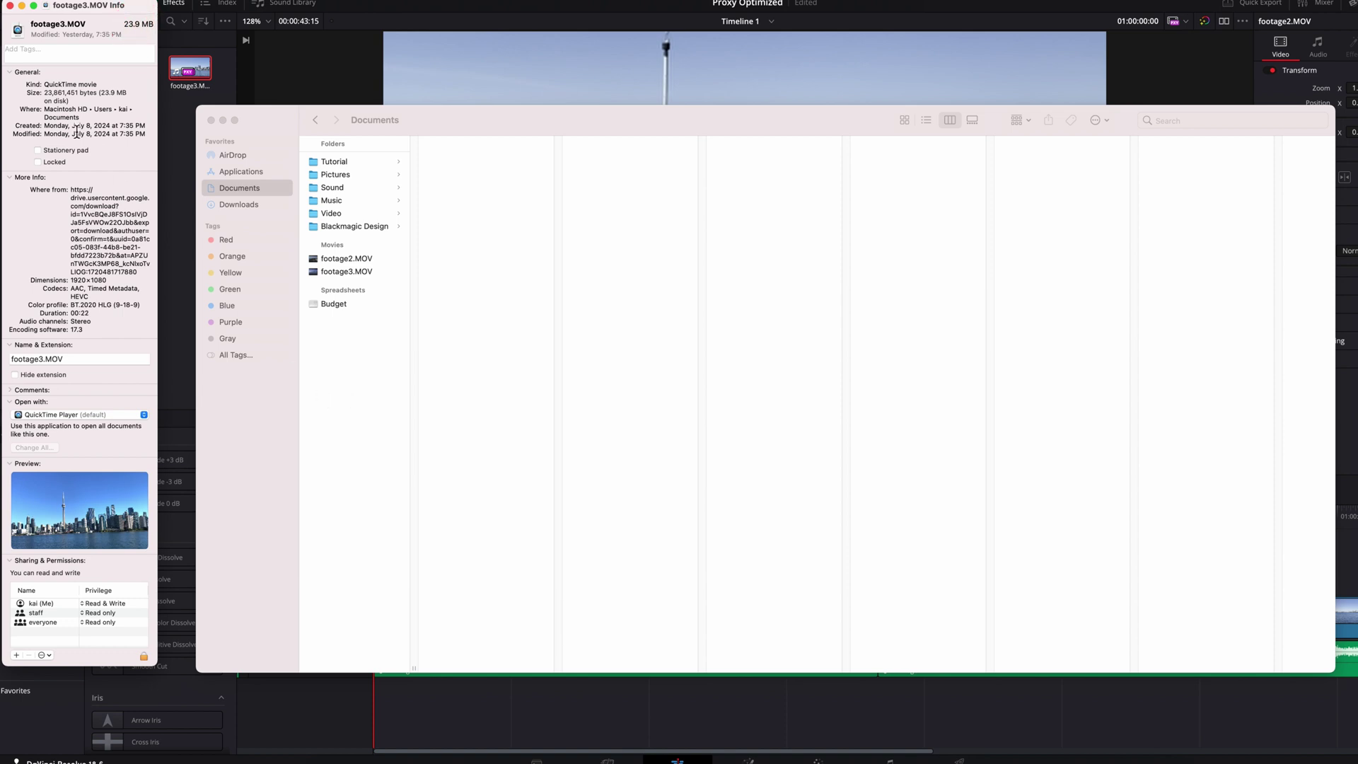
click(10, 6)
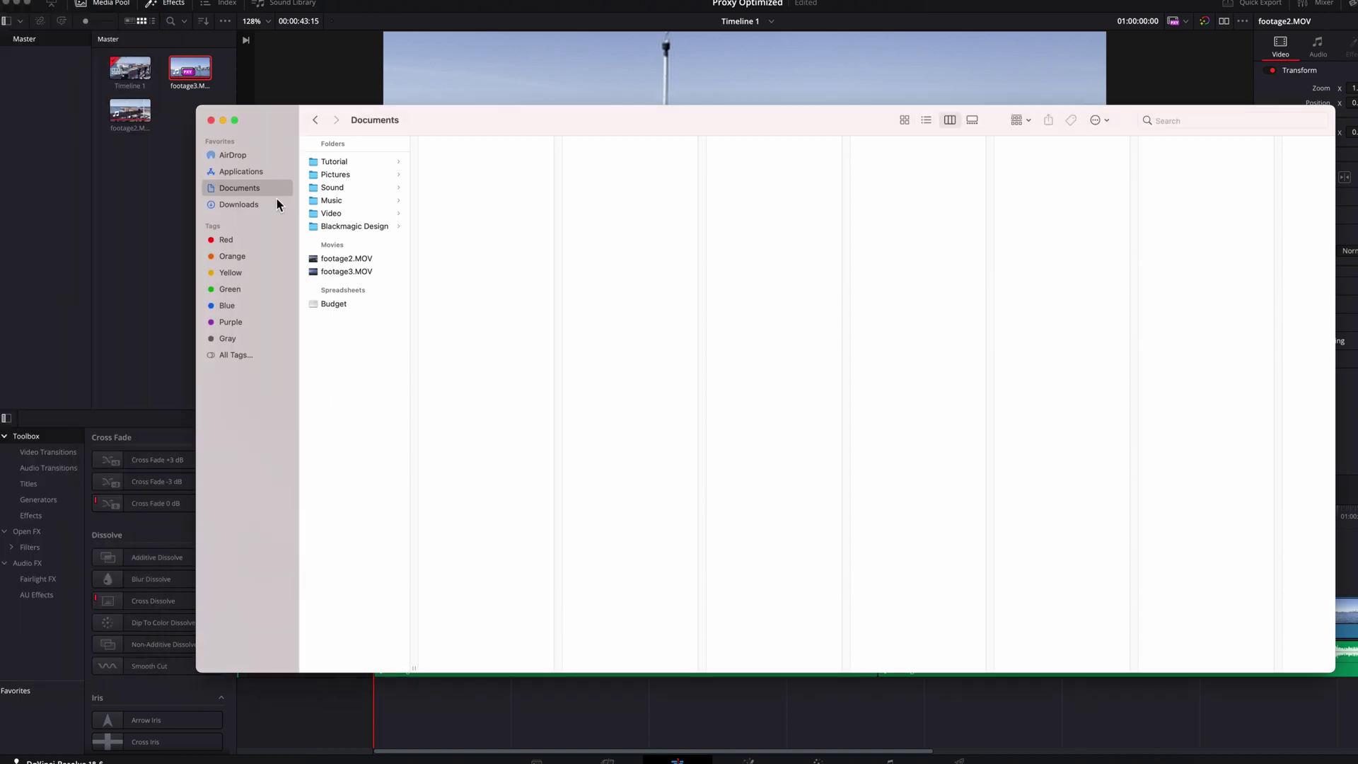
click(919, 172)
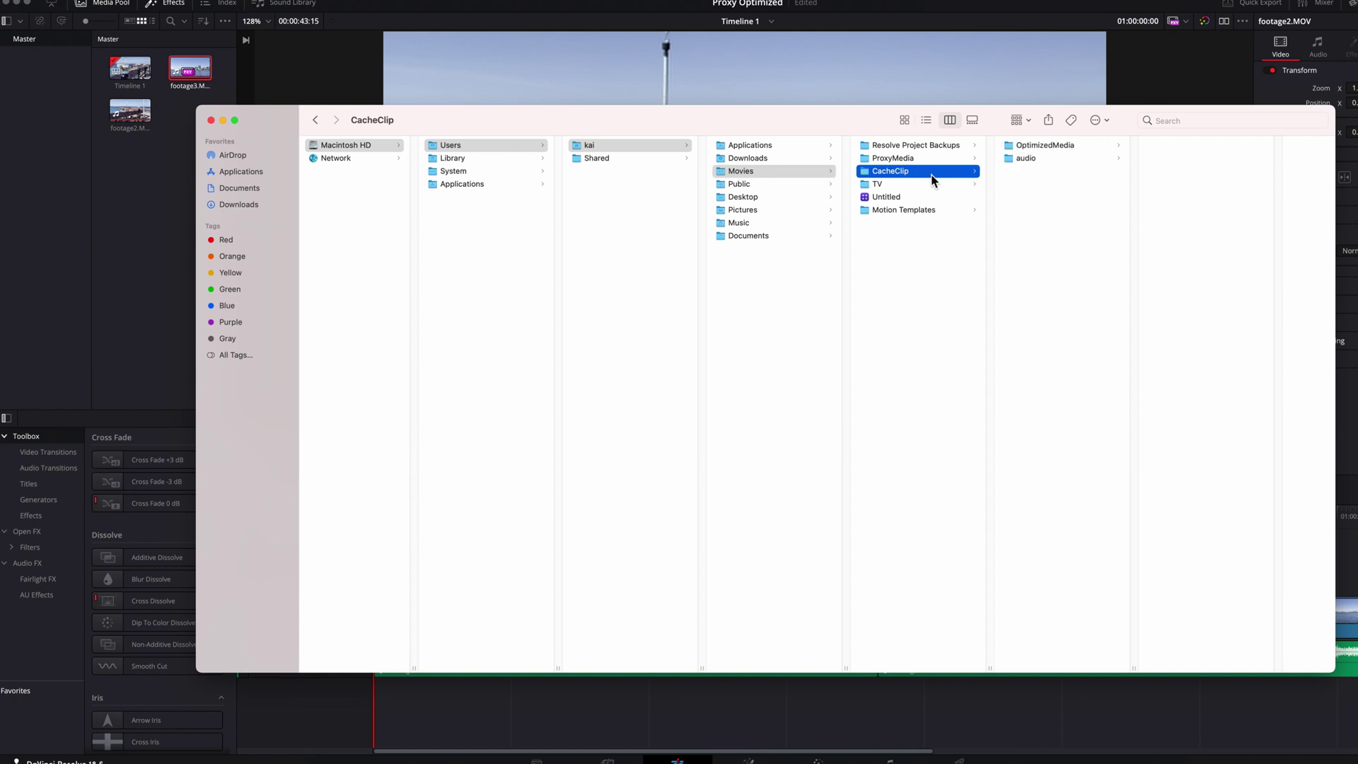
- Check the size of the OptimizedMedia subfolder (115.3 MB) in its Get Info window
click(1061, 146)
right_click(1195, 151)
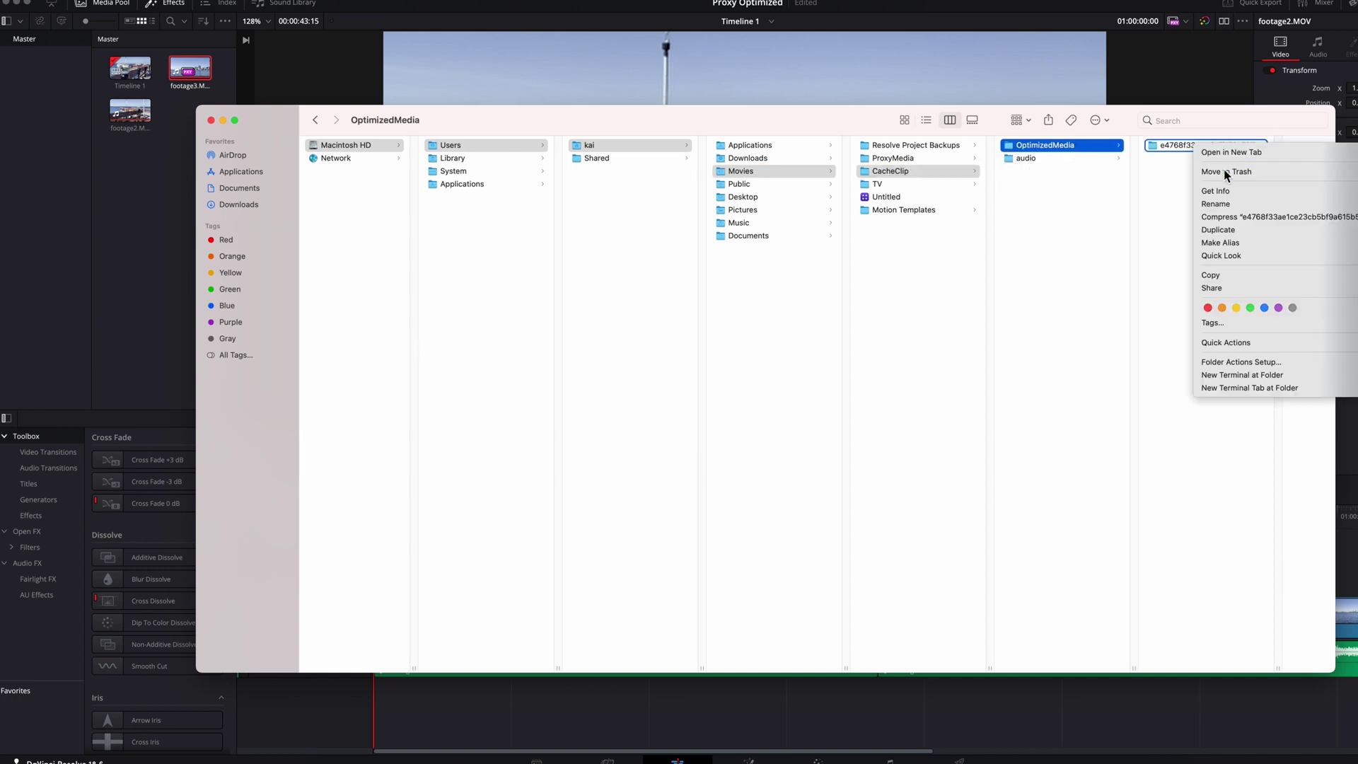
click(1240, 191)
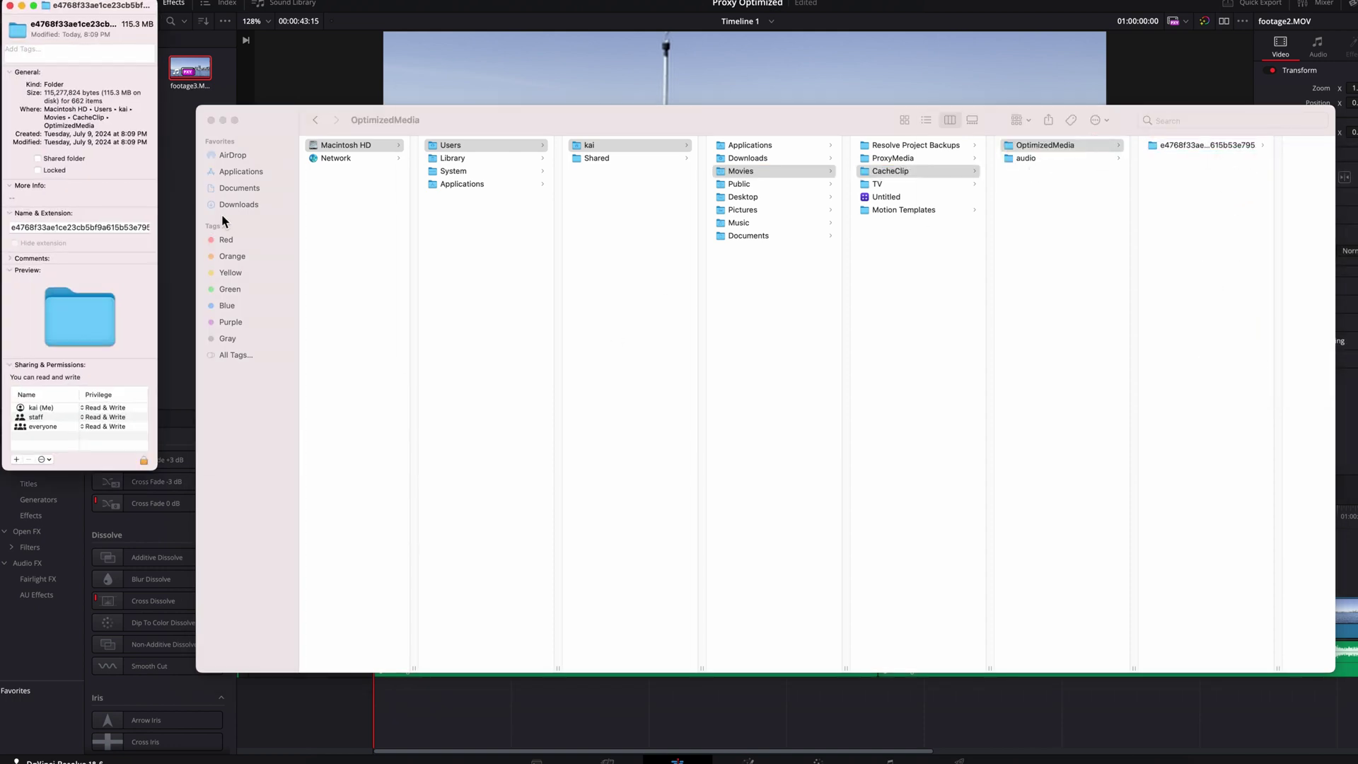
click(11, 6)
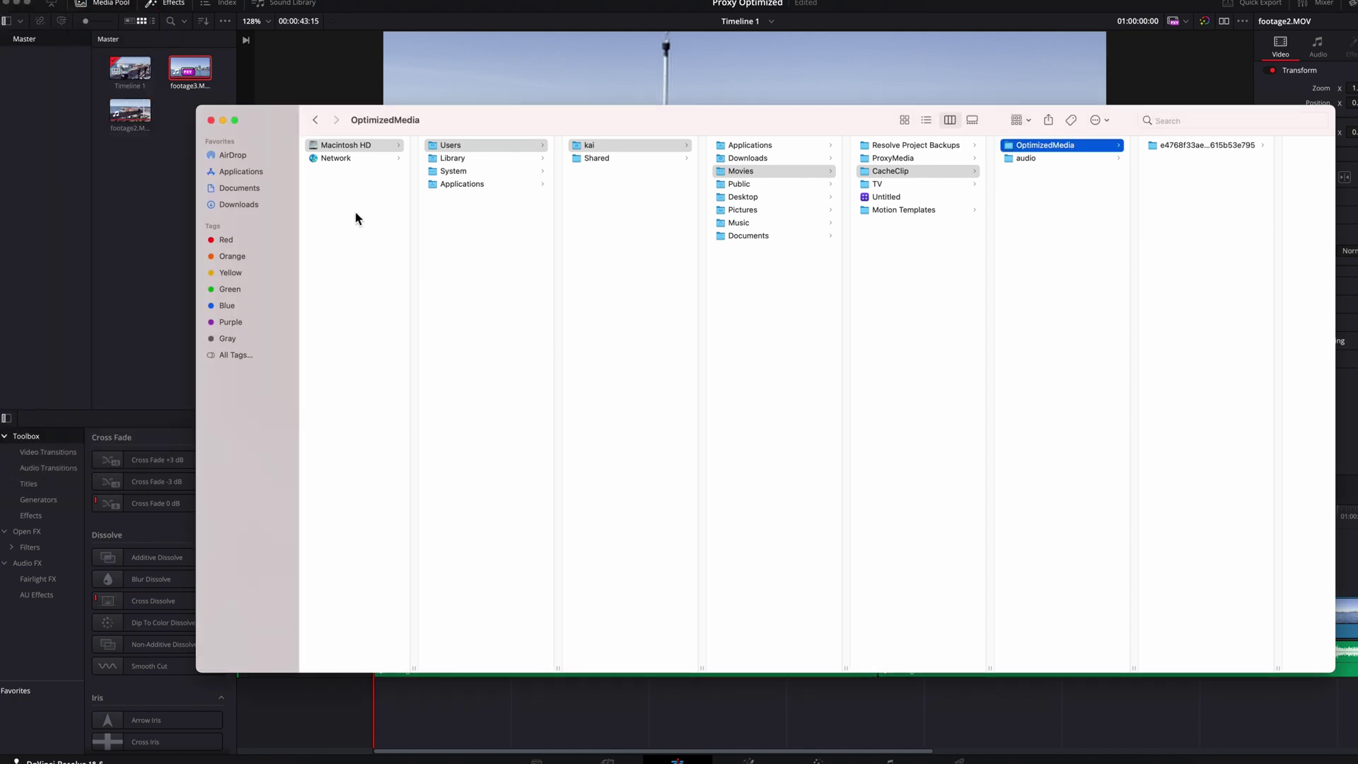
- Check the size of the original footage2.MOV in Documents (23.9 MB) in its Get Info window
click(269, 191)
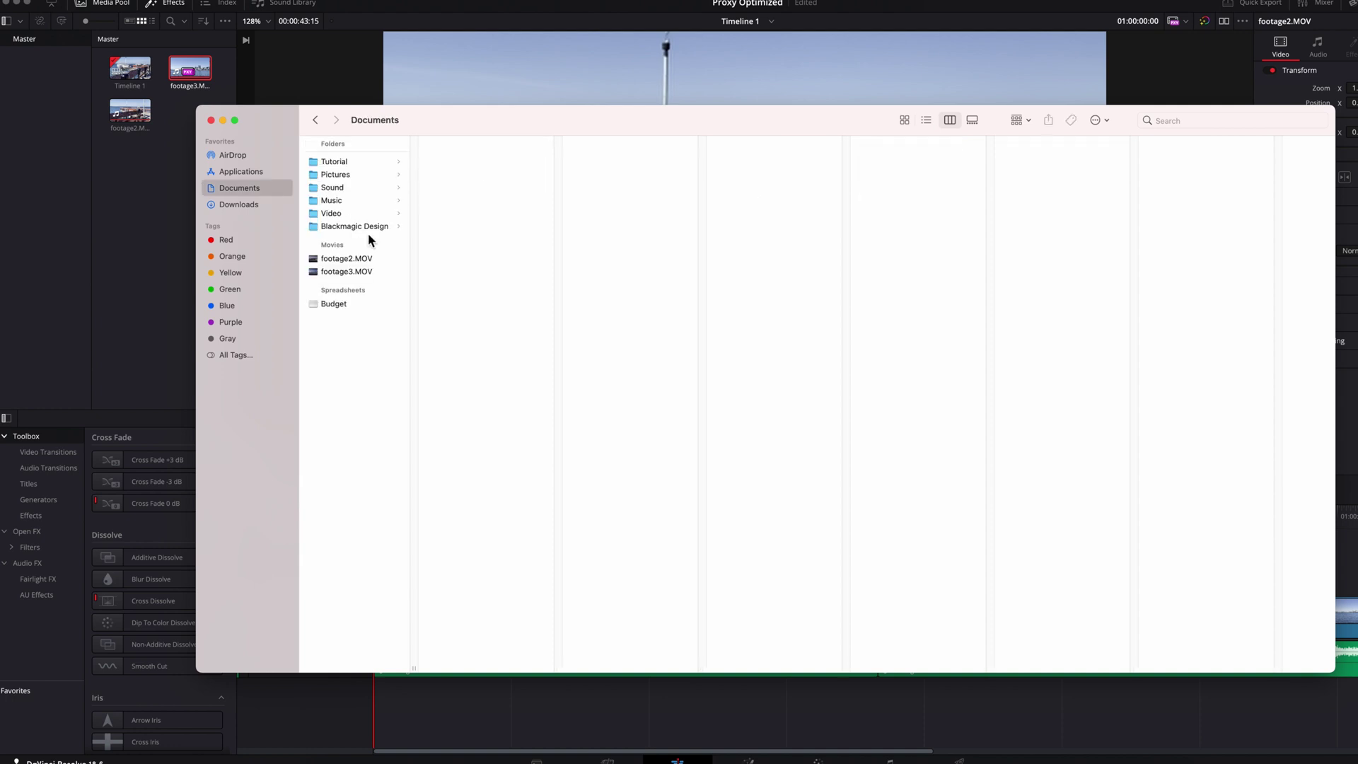
right_click(373, 261)
click(427, 318)
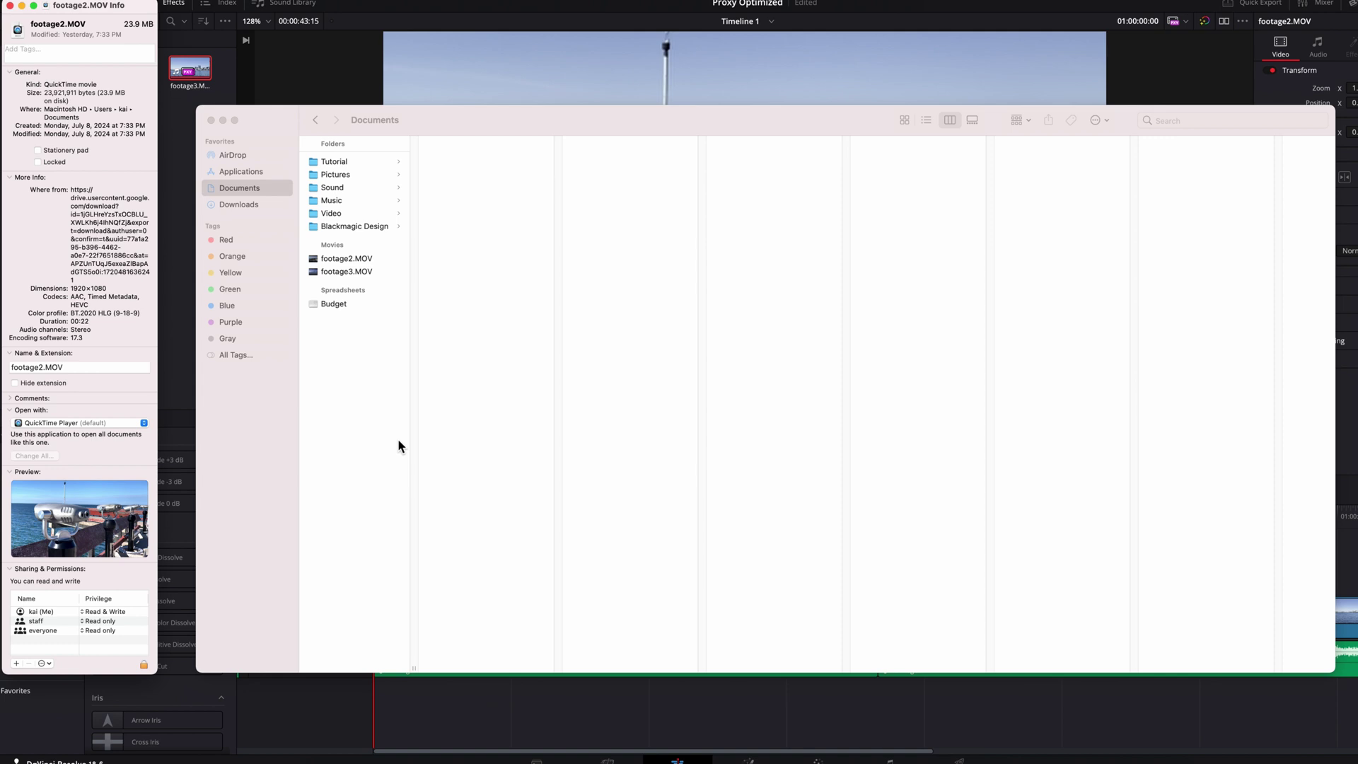
click(10, 5)
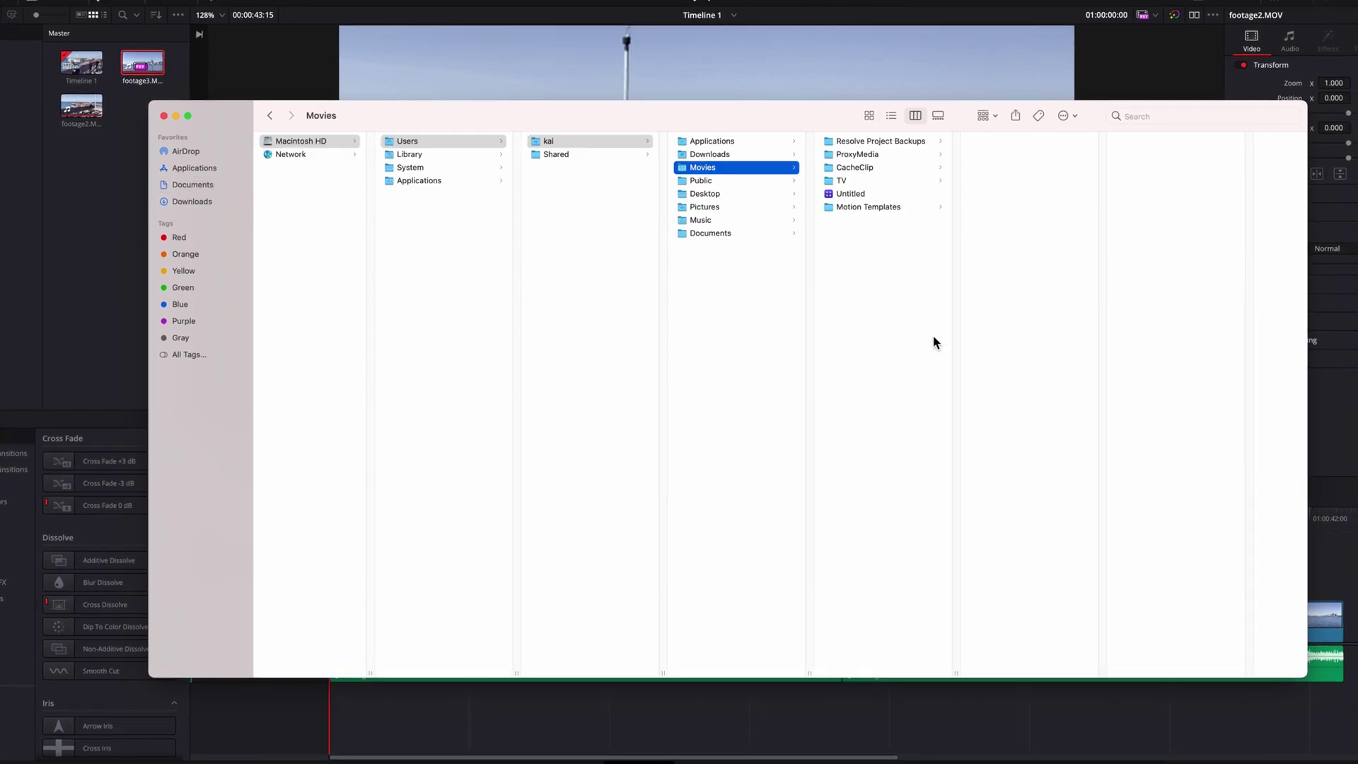
- Move the OptimizedMedia folder inside CacheClip to the Trash
click(889, 167)
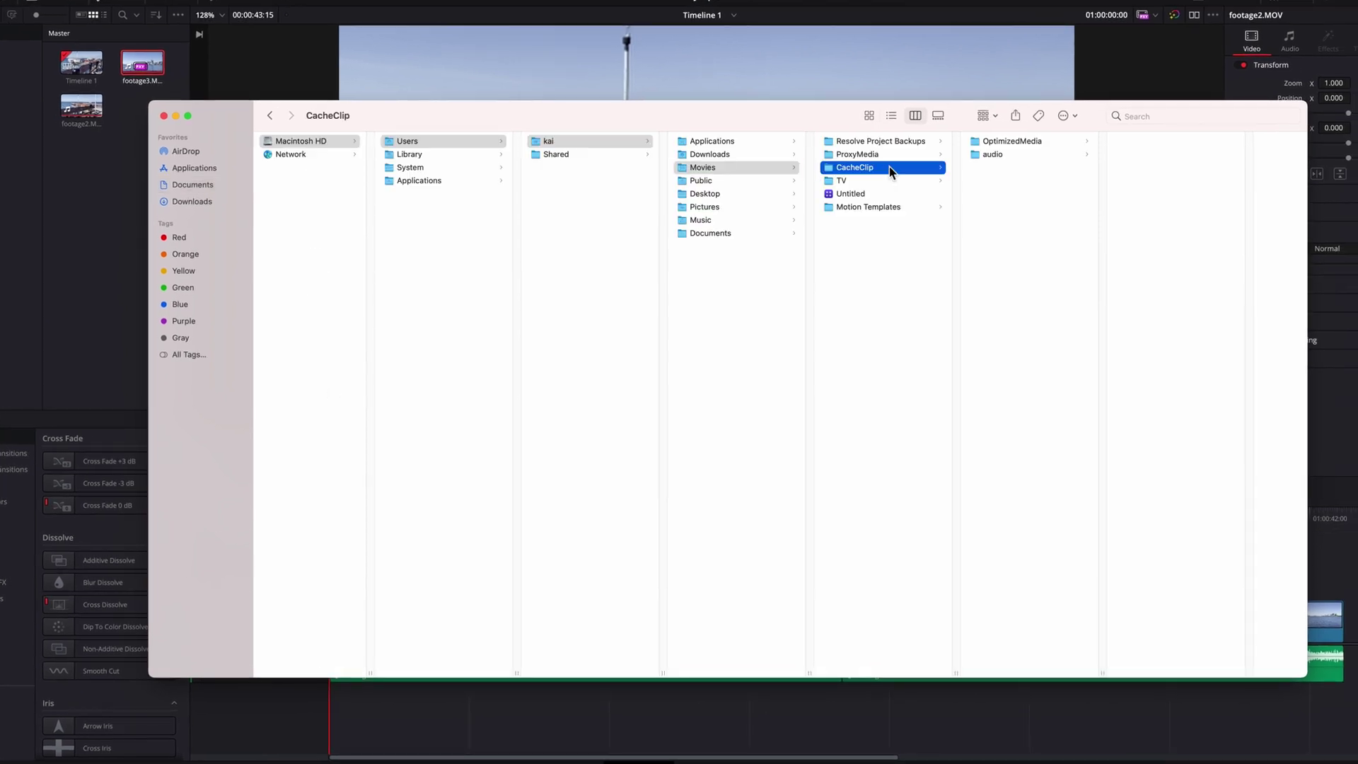
right_click(1028, 143)
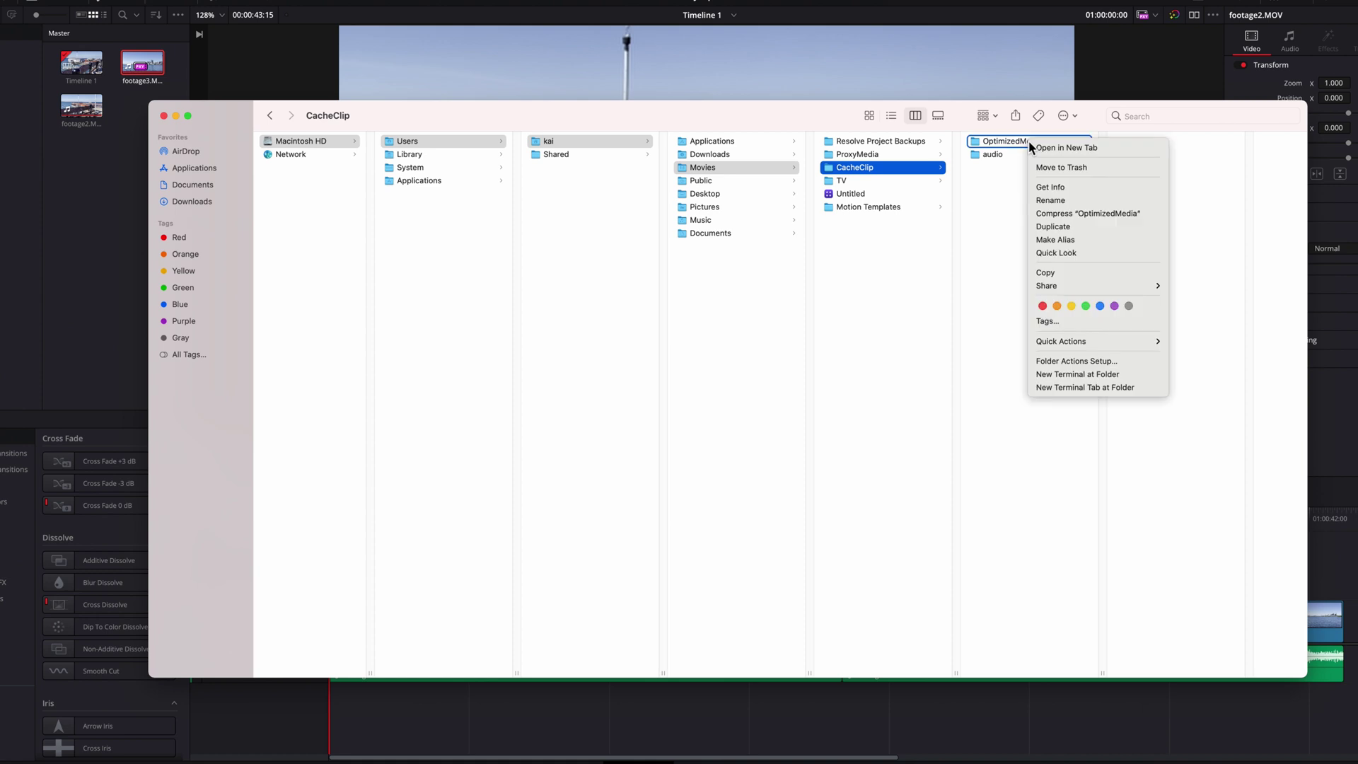
click(1093, 168)
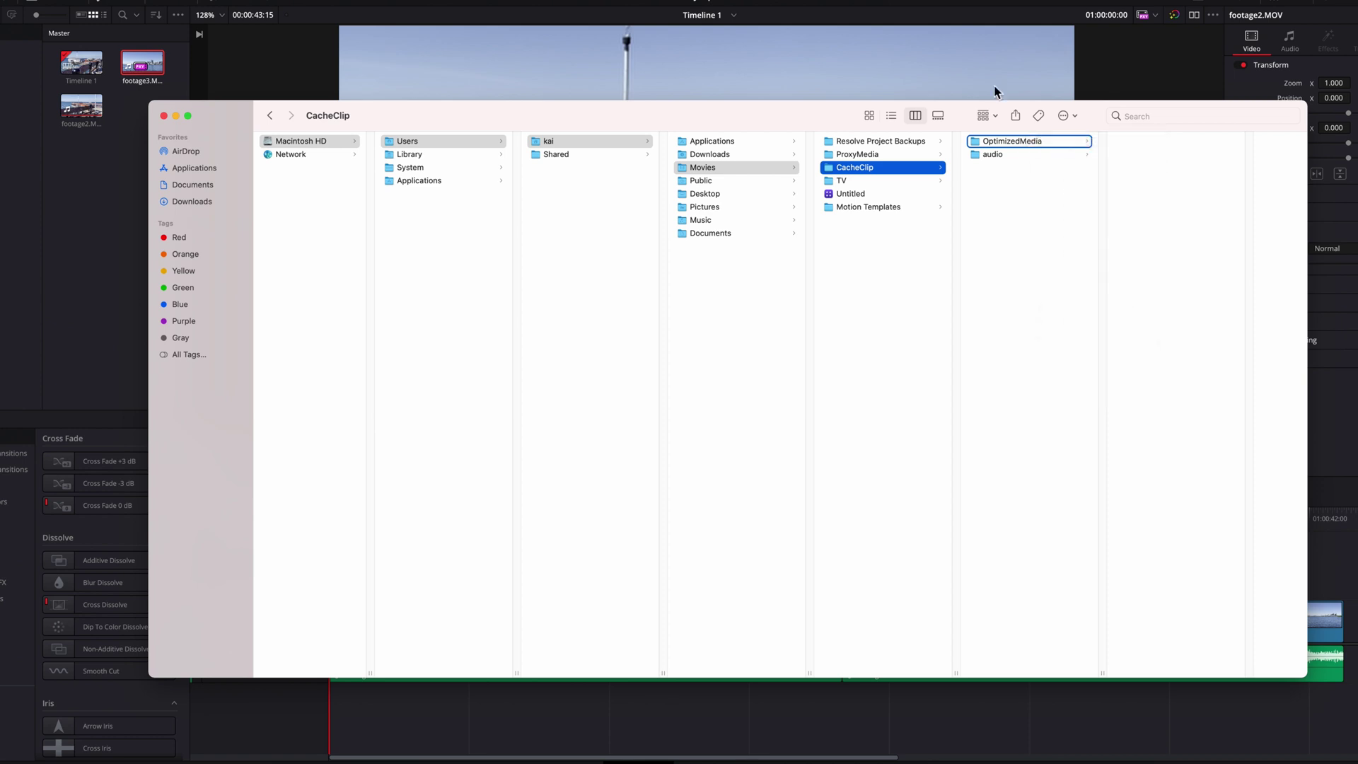
- Back in Resolve, play the timeline and move playback forward to 01:00:06:09
click(949, 8)
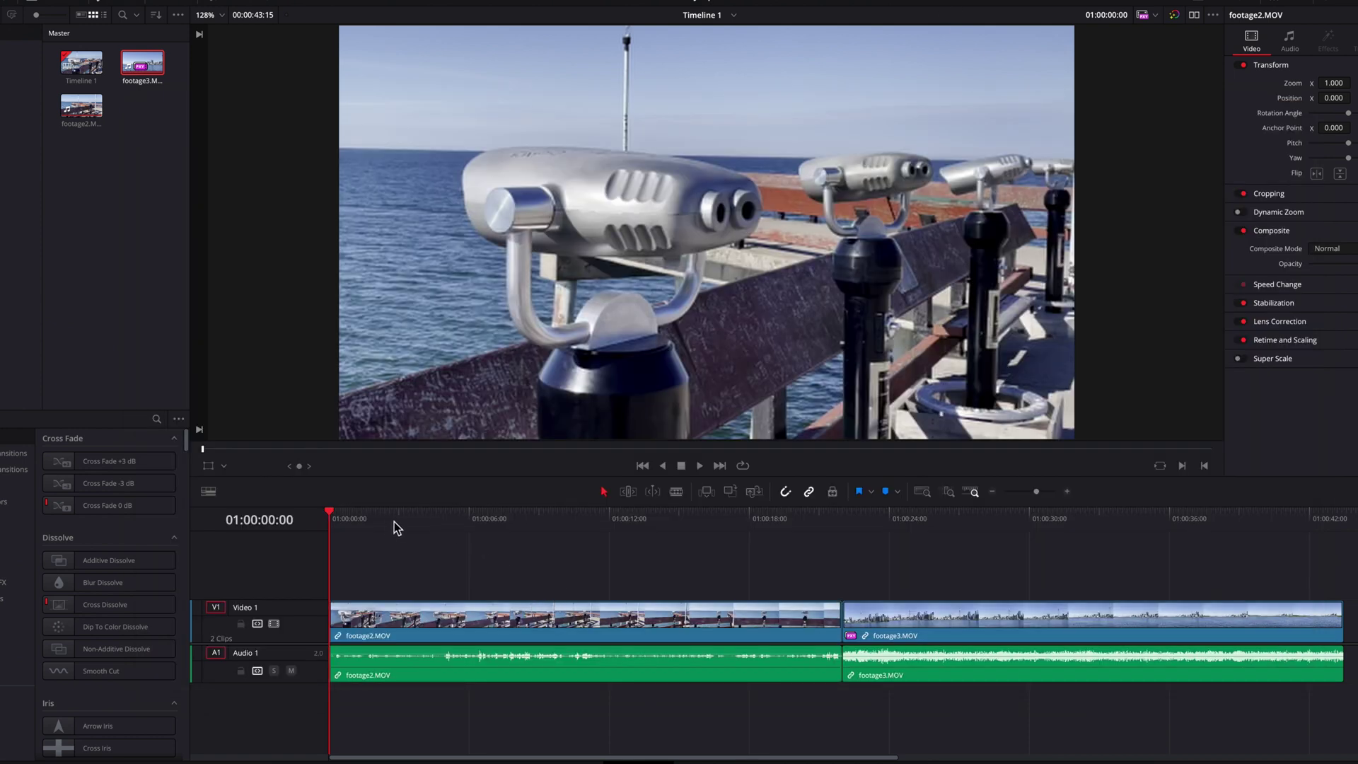
key(space)
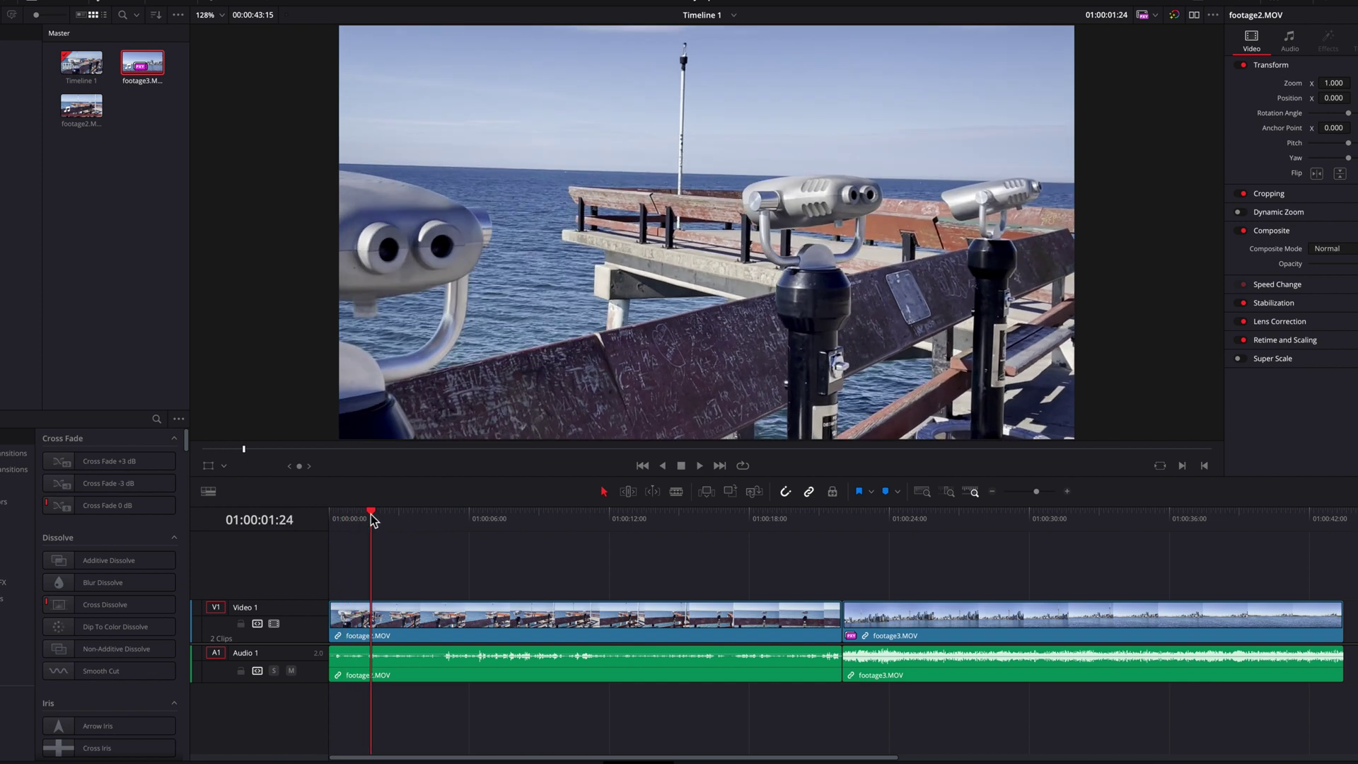
drag(370, 516, 330, 555)
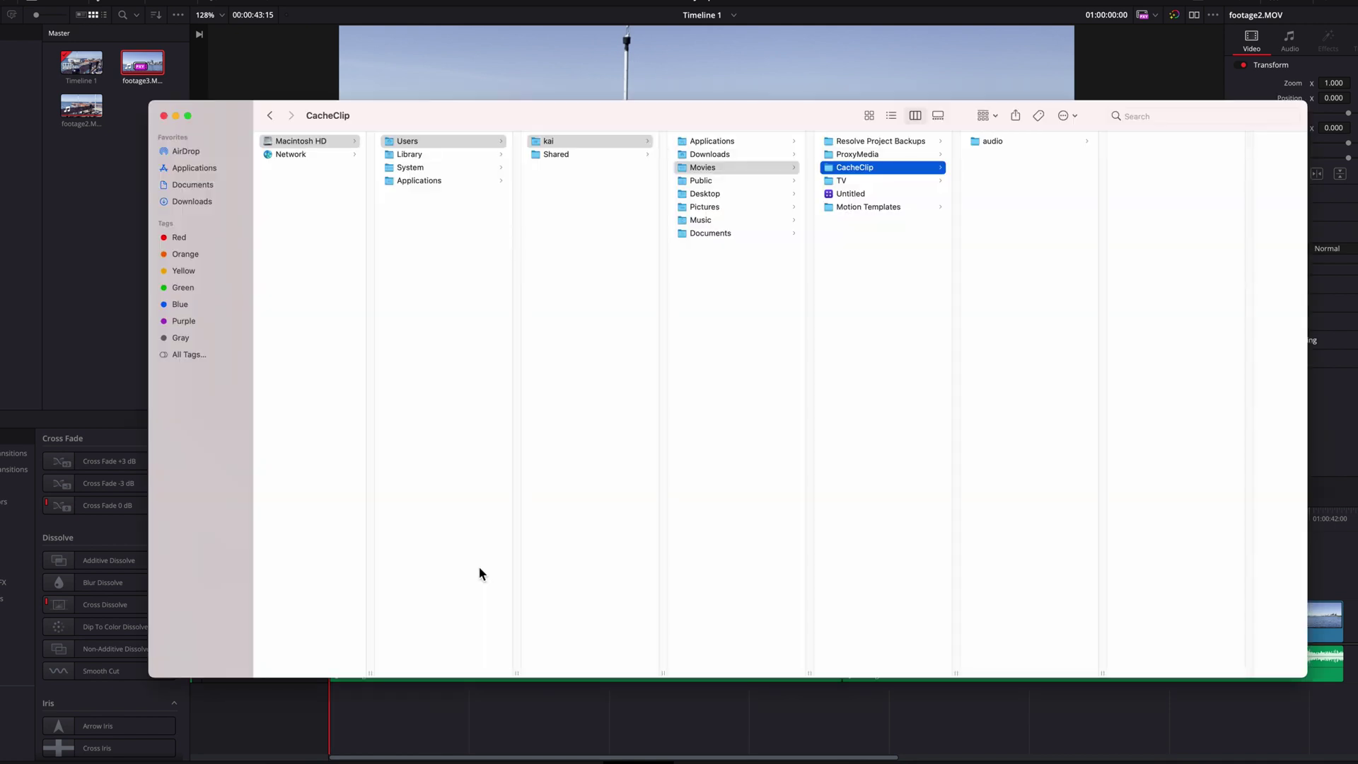
- Move the generated proxy files inside the ProxyMedia folder to the Trash
click(894, 154)
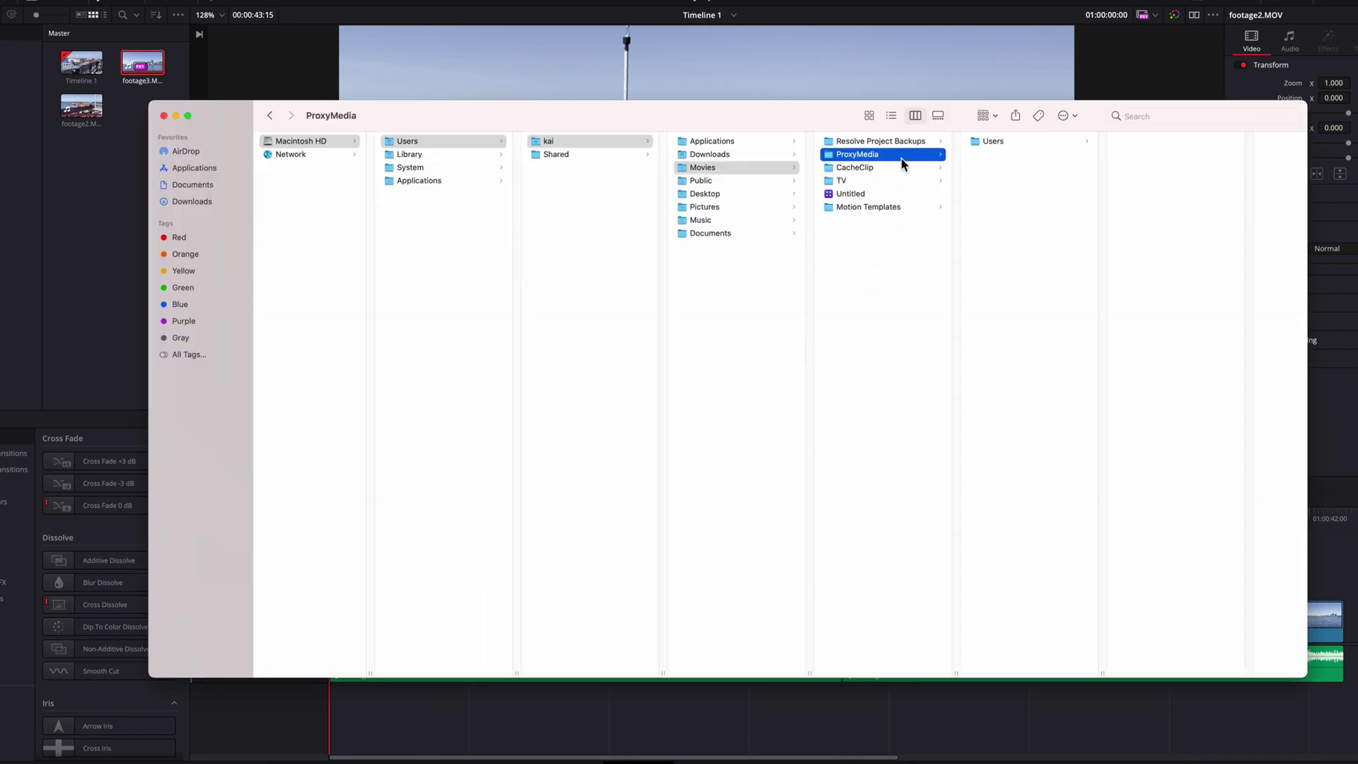
right_click(1011, 142)
click(1046, 168)
- In Resolve, scrub into the Toronto skyline clip, return to the start, and deselect footage3
click(1049, 7)
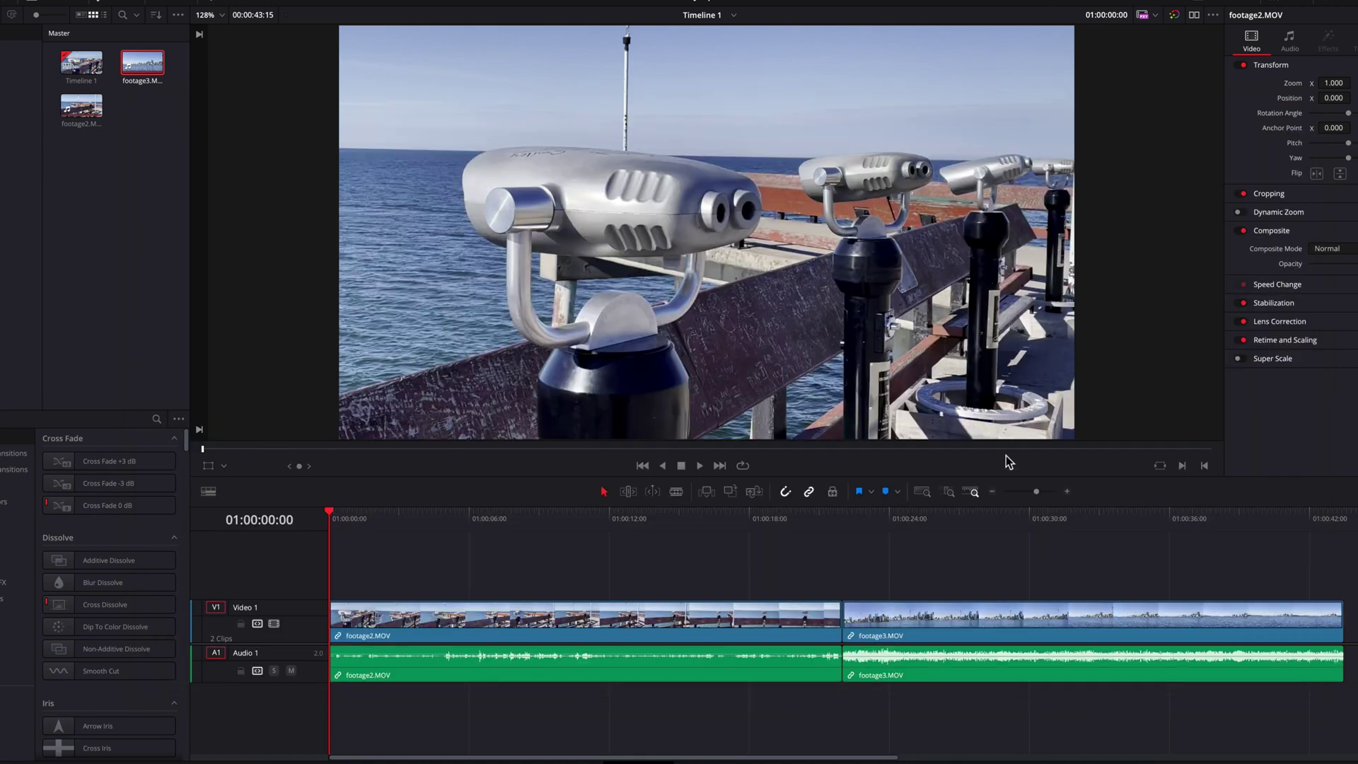
drag(843, 523, 1037, 551)
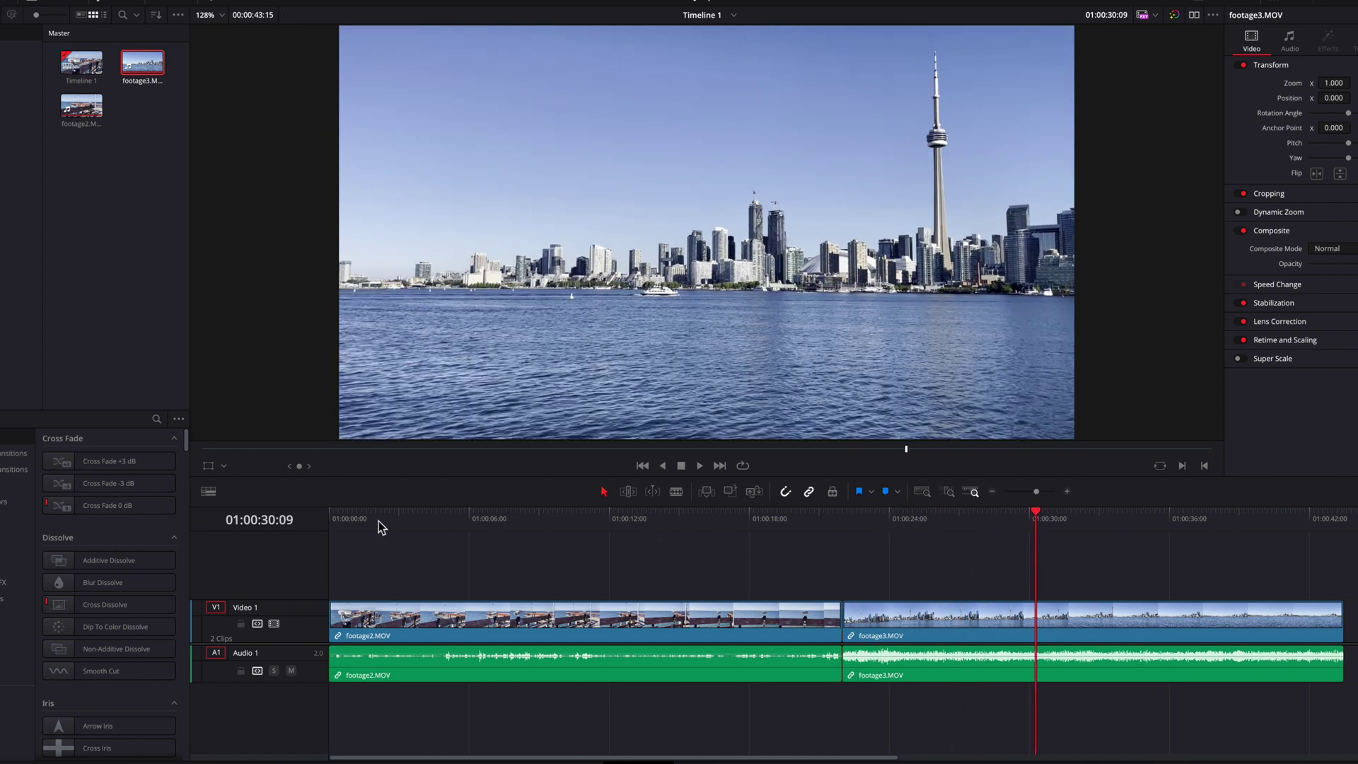
drag(373, 520, 329, 521)
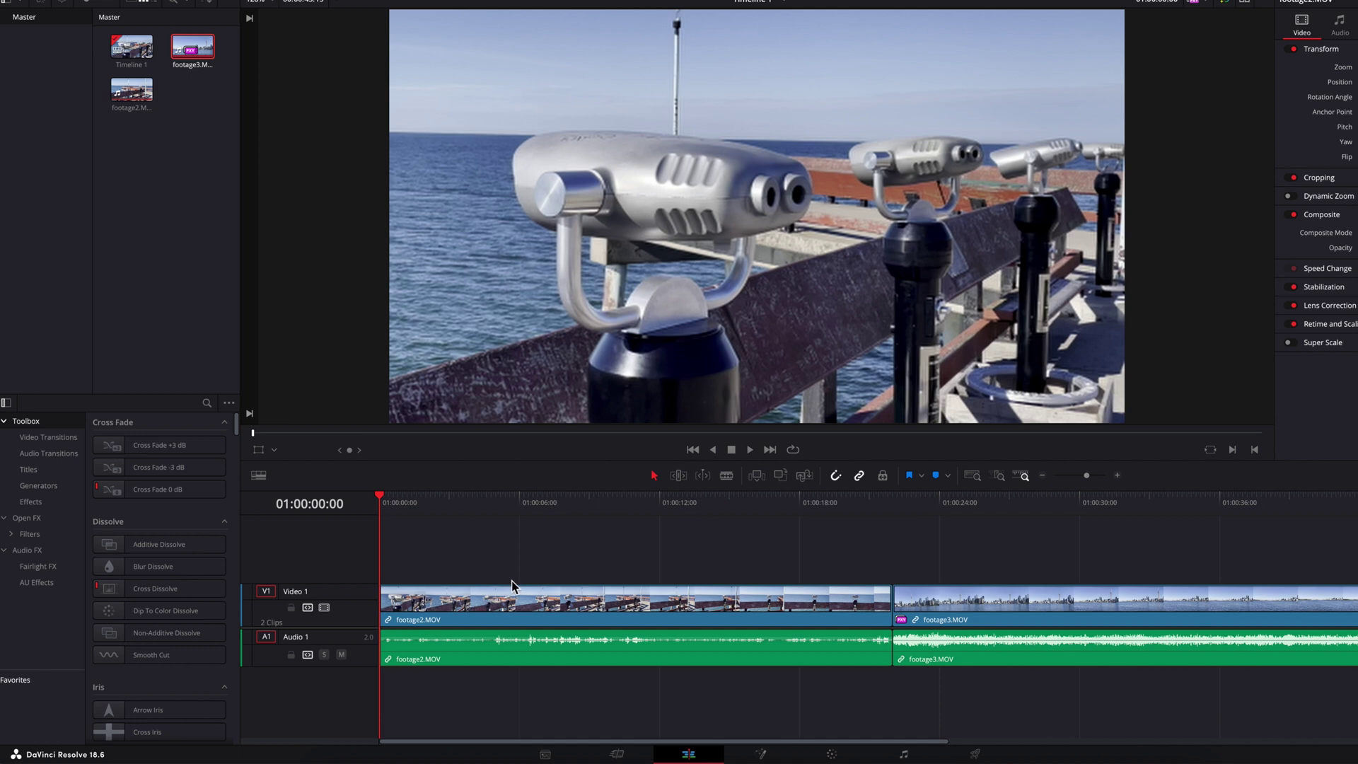
click(511, 580)
click(974, 752)
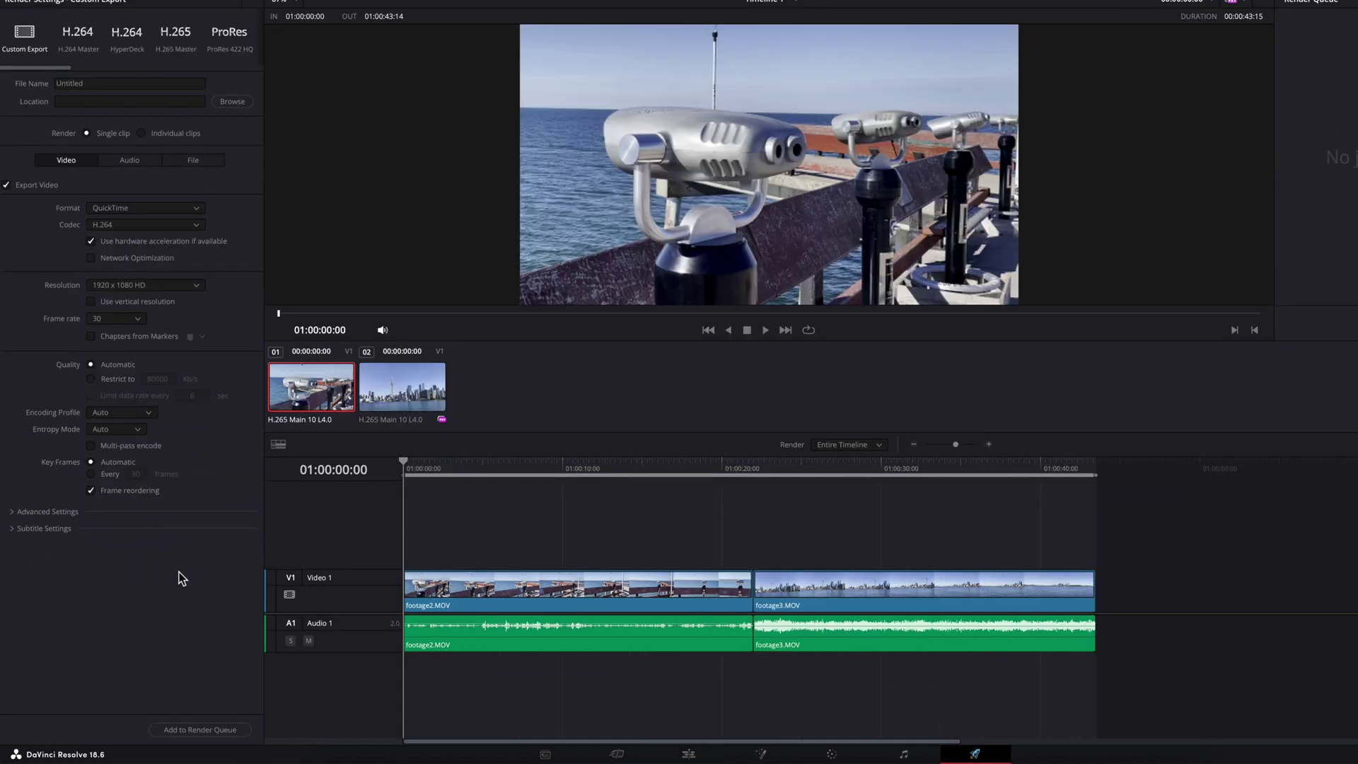
click(12, 519)
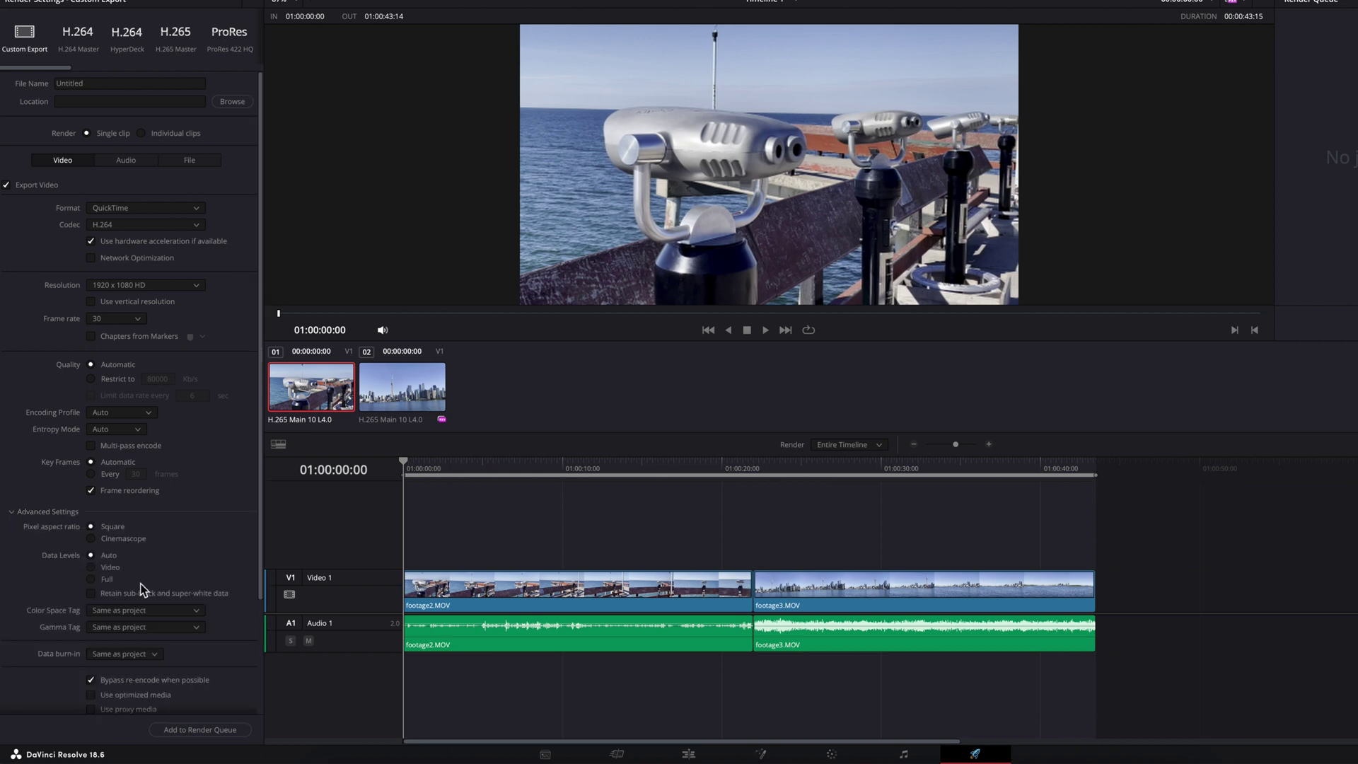
scroll(224, 566, down, 3)
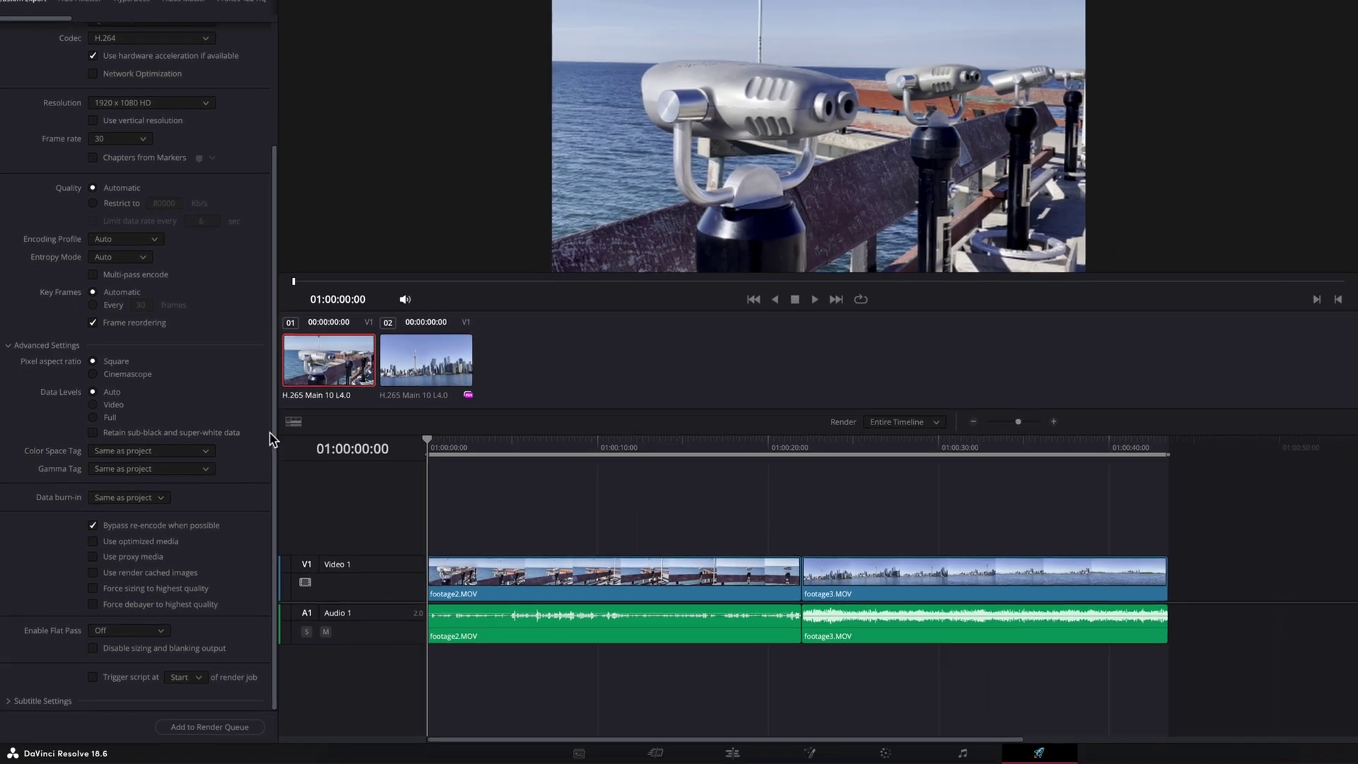
scroll(276, 442, up, 4)
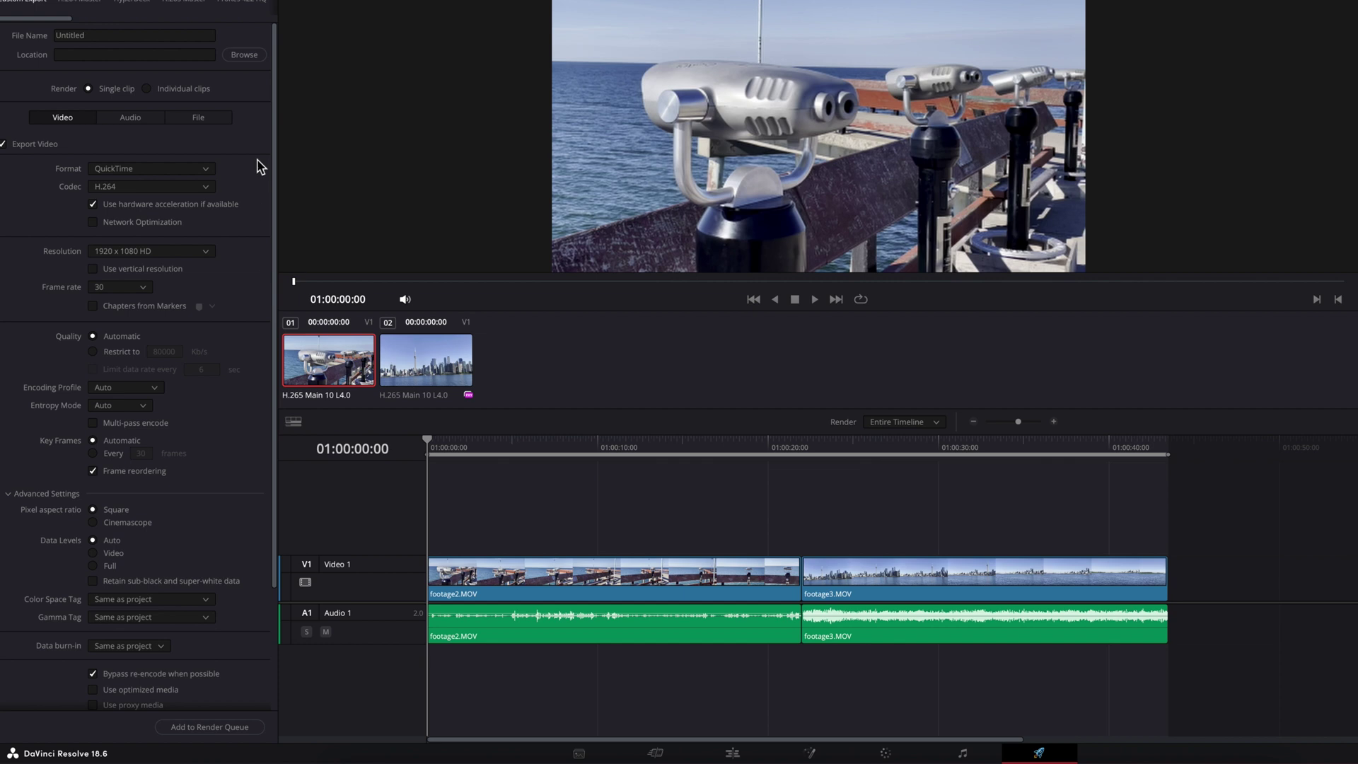
click(734, 752)
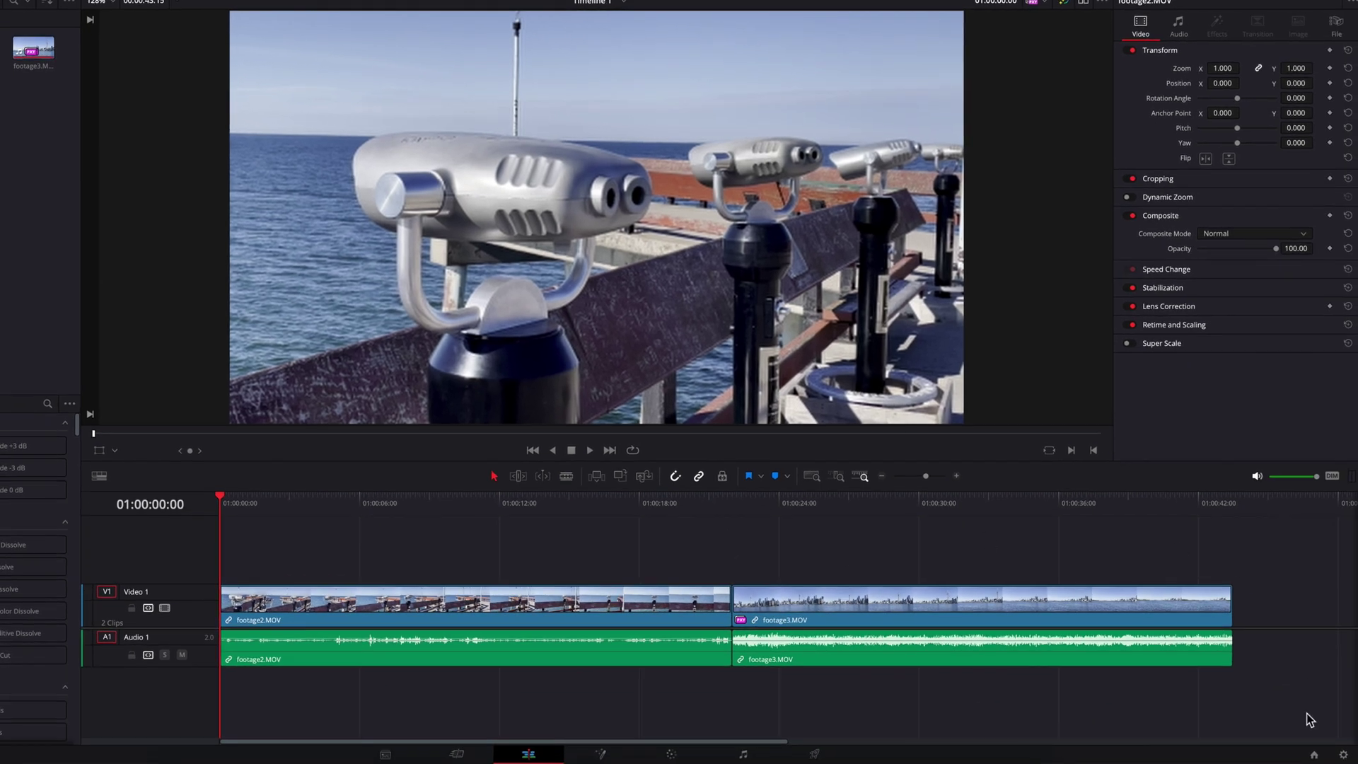
- Create a new project named 'New Project' from the Project Manager
click(1313, 755)
click(803, 622)
click(579, 429)
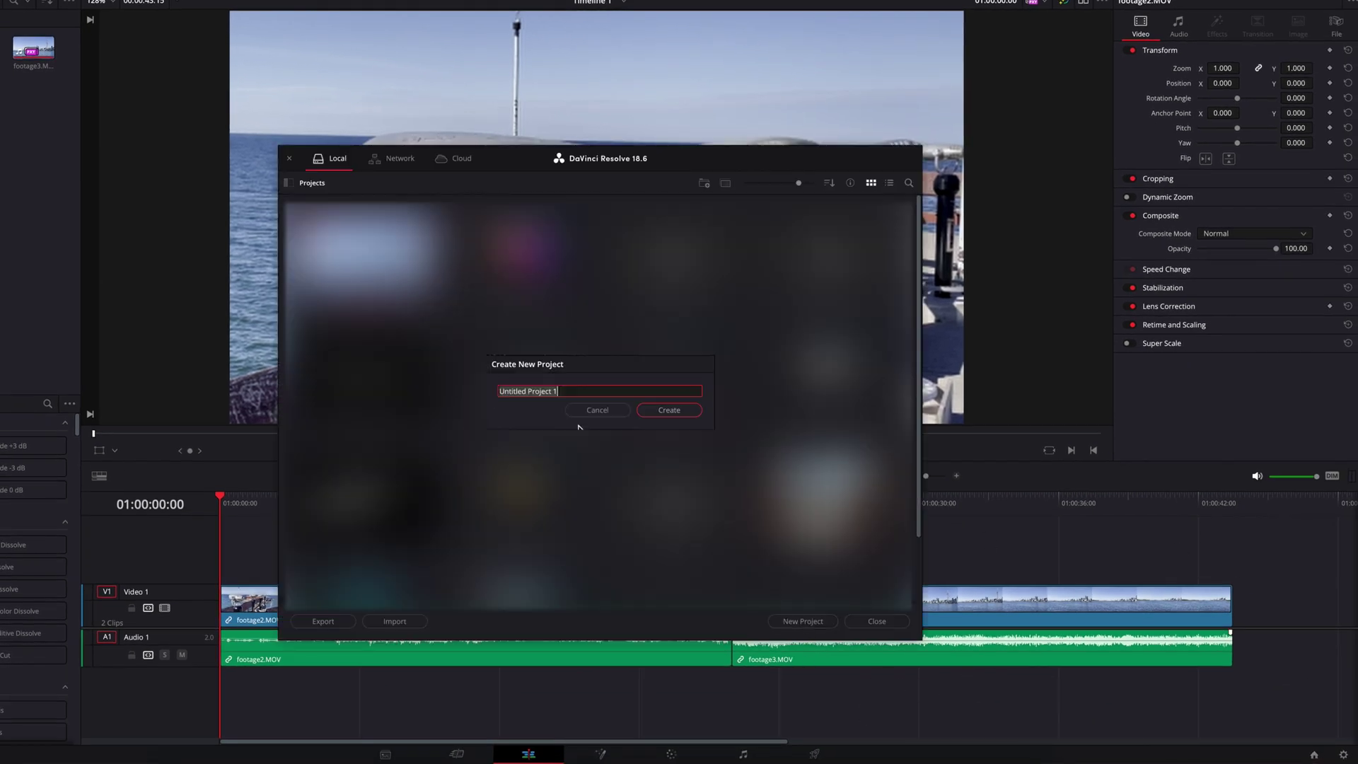
text(New Project)
click(647, 414)
- Import footage2.MOV and footage3.MOV, match the frame rate, and place footage2 on the timeline
key(super+i)
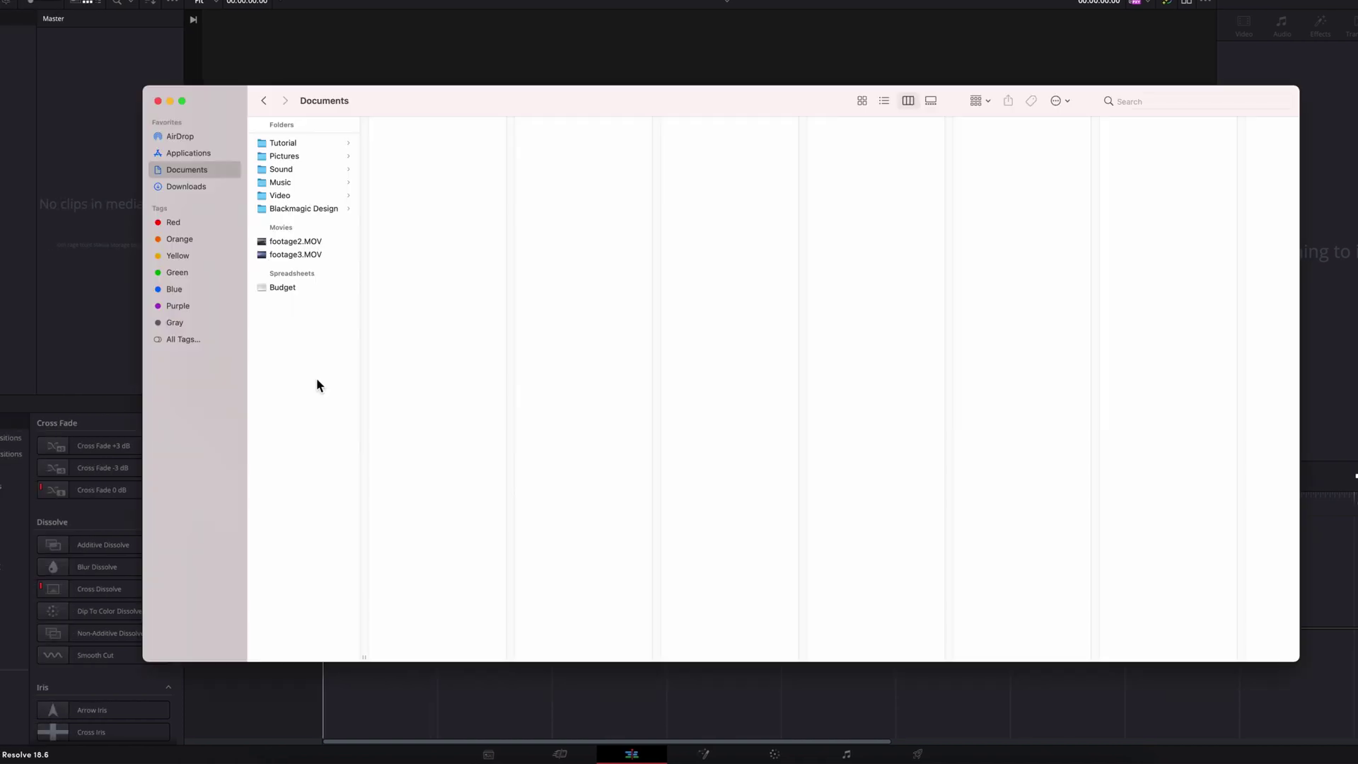
click(201, 241)
shift+click(323, 253)
drag(322, 255, 127, 206)
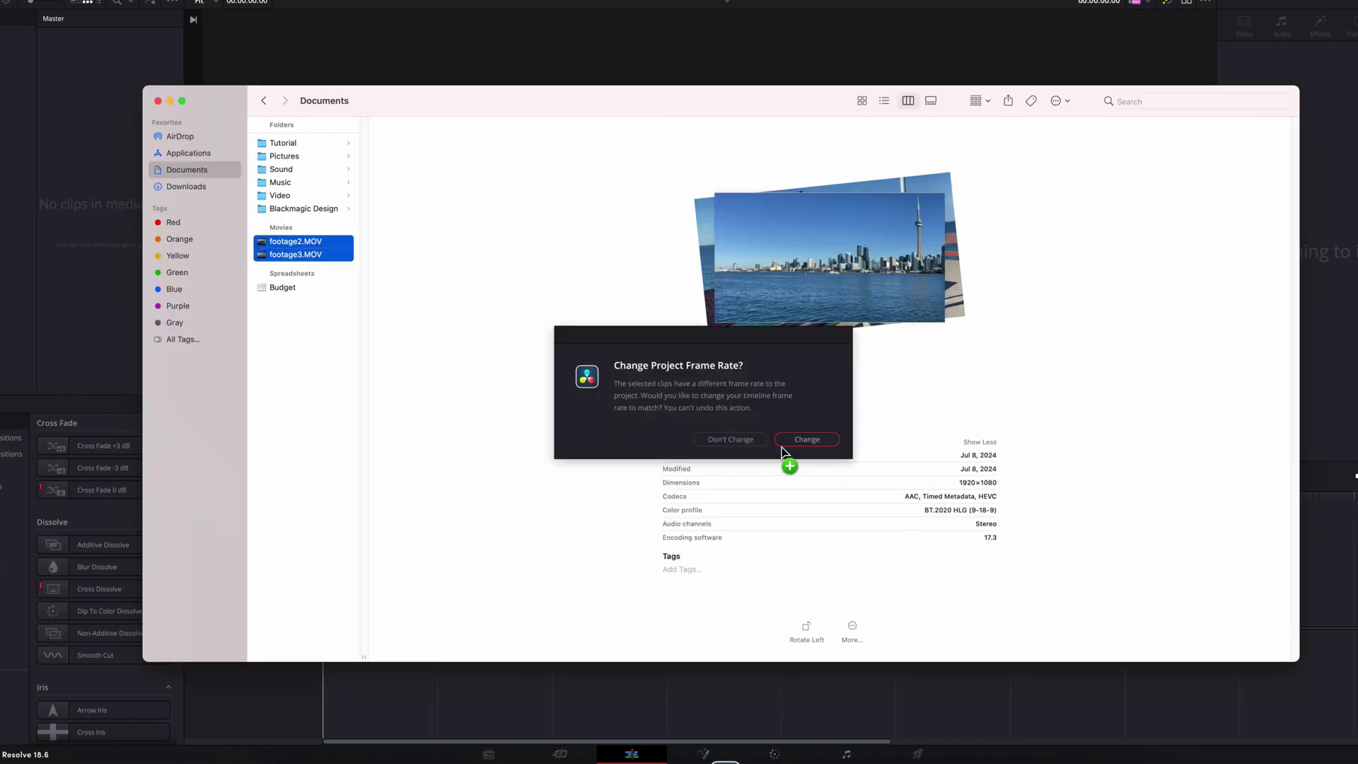
click(806, 447)
drag(141, 50, 329, 604)
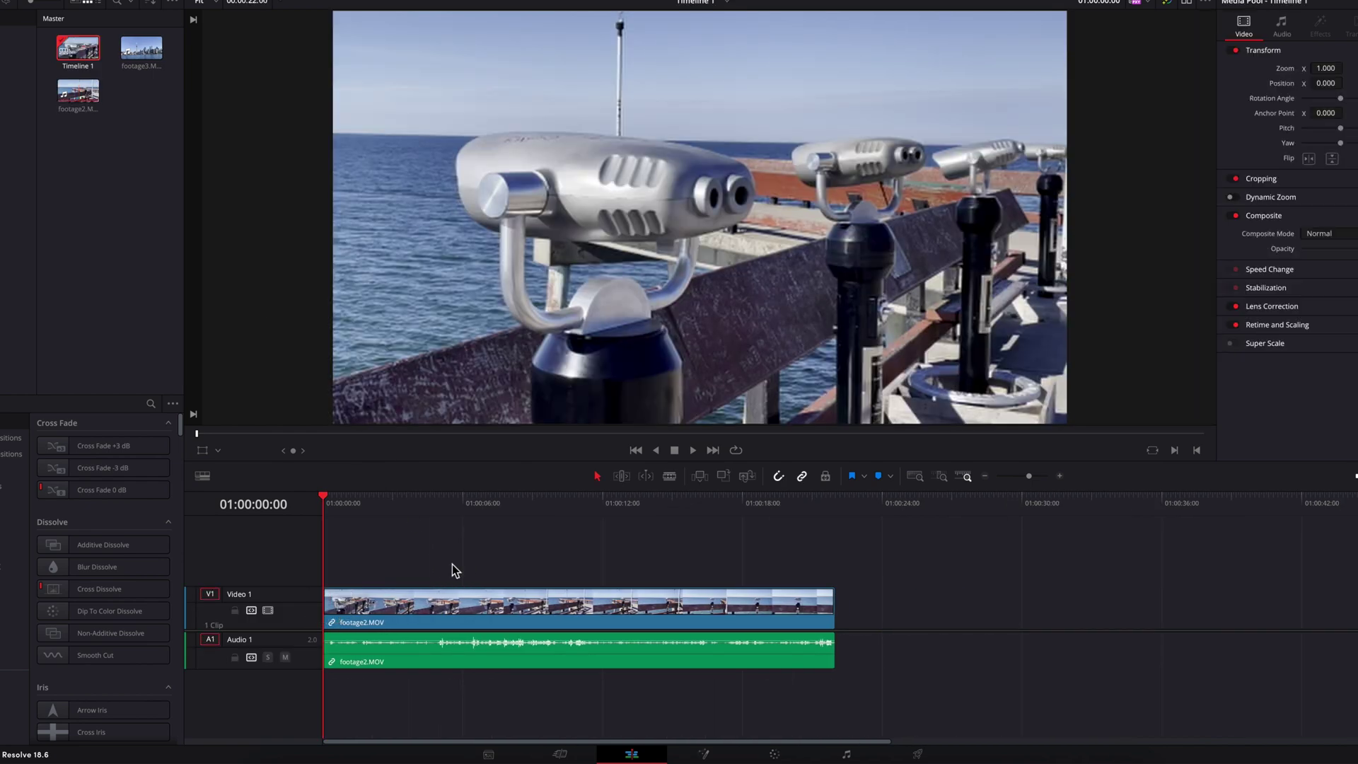
- Play footage2 on Timeline 1 briefly, then return to the start
key(space)
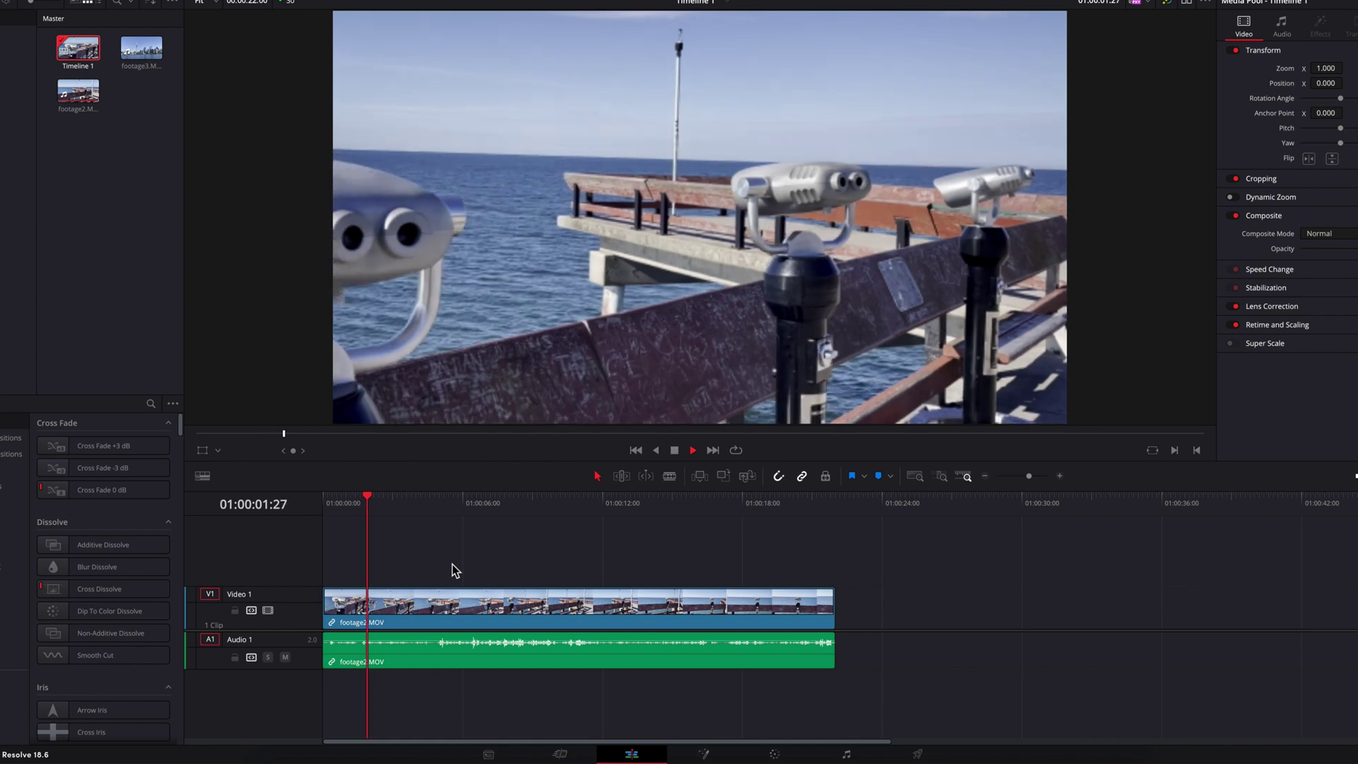
key(space)
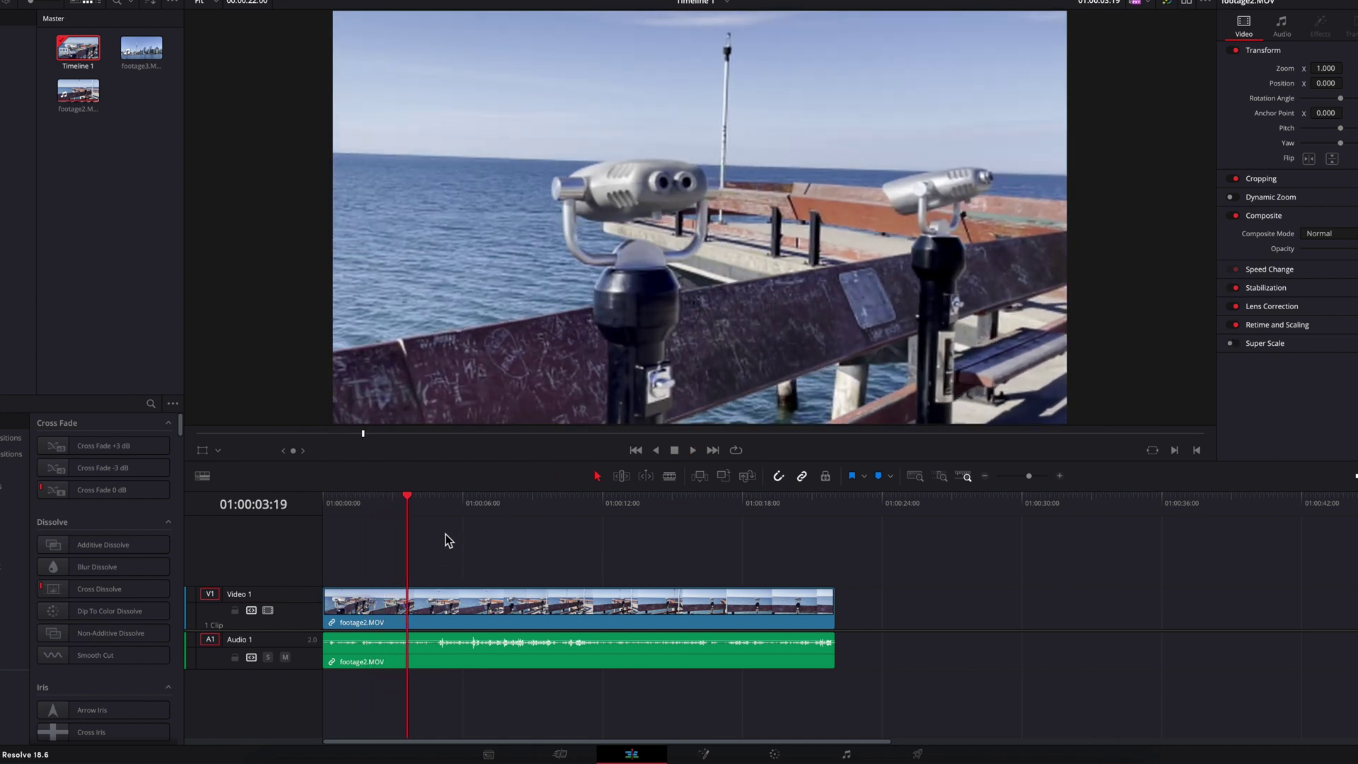
drag(394, 508, 298, 505)
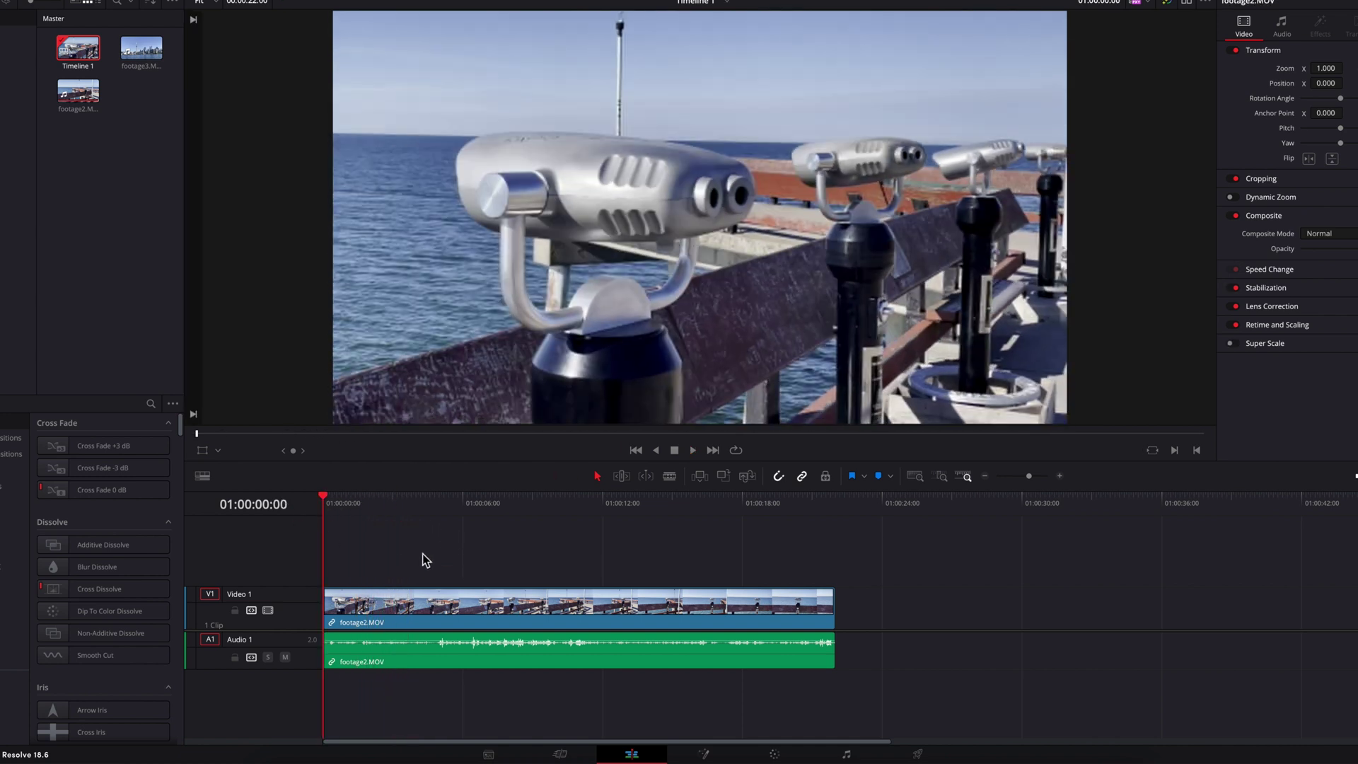
- Append footage3 after footage2, play it, and return to the edit point
drag(141, 48, 838, 597)
click(834, 506)
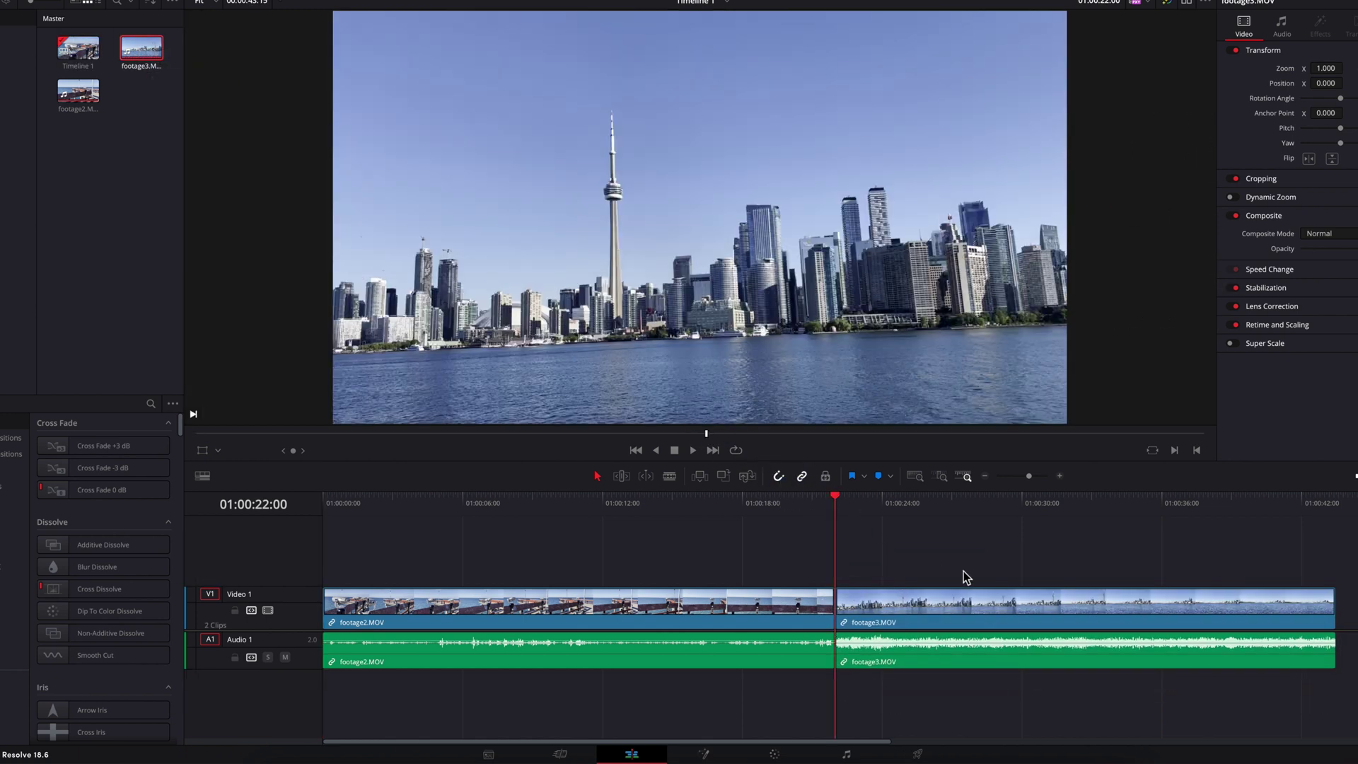
key(space)
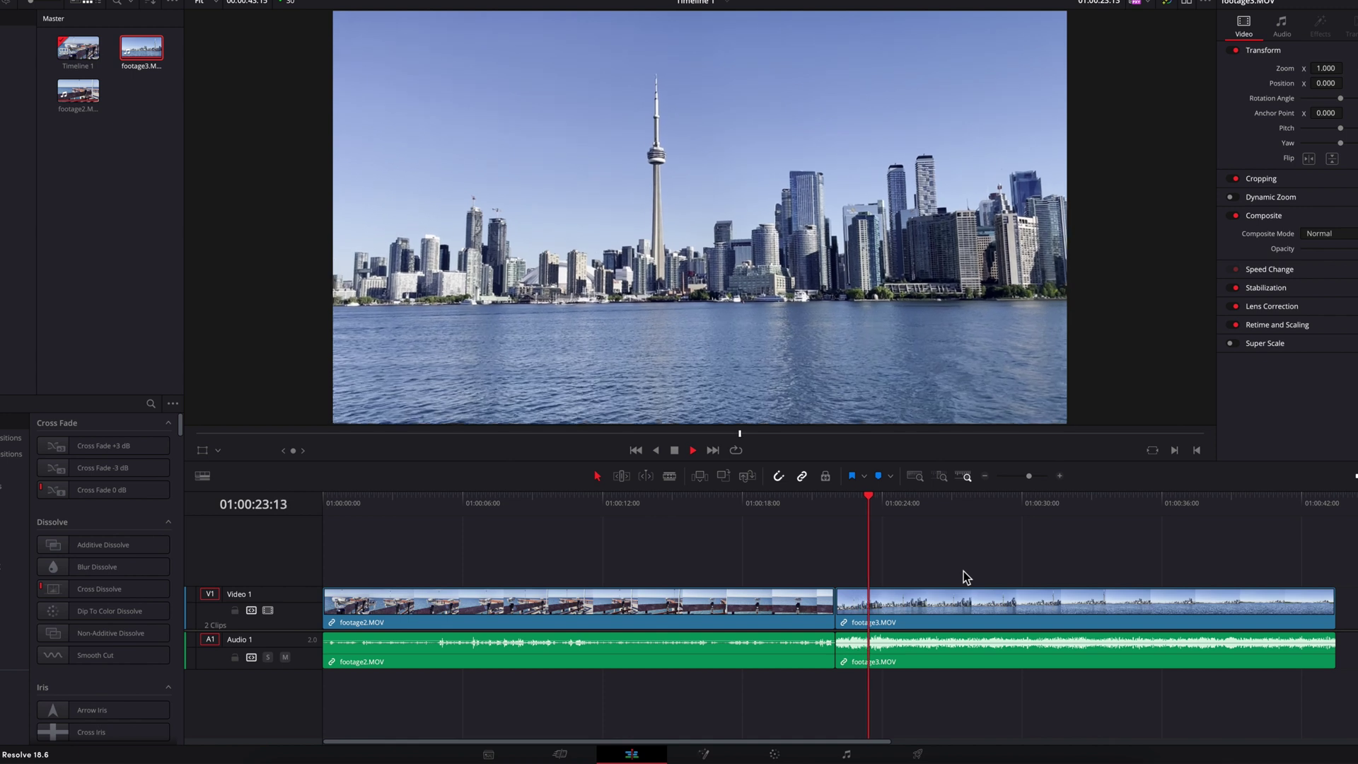
key(space)
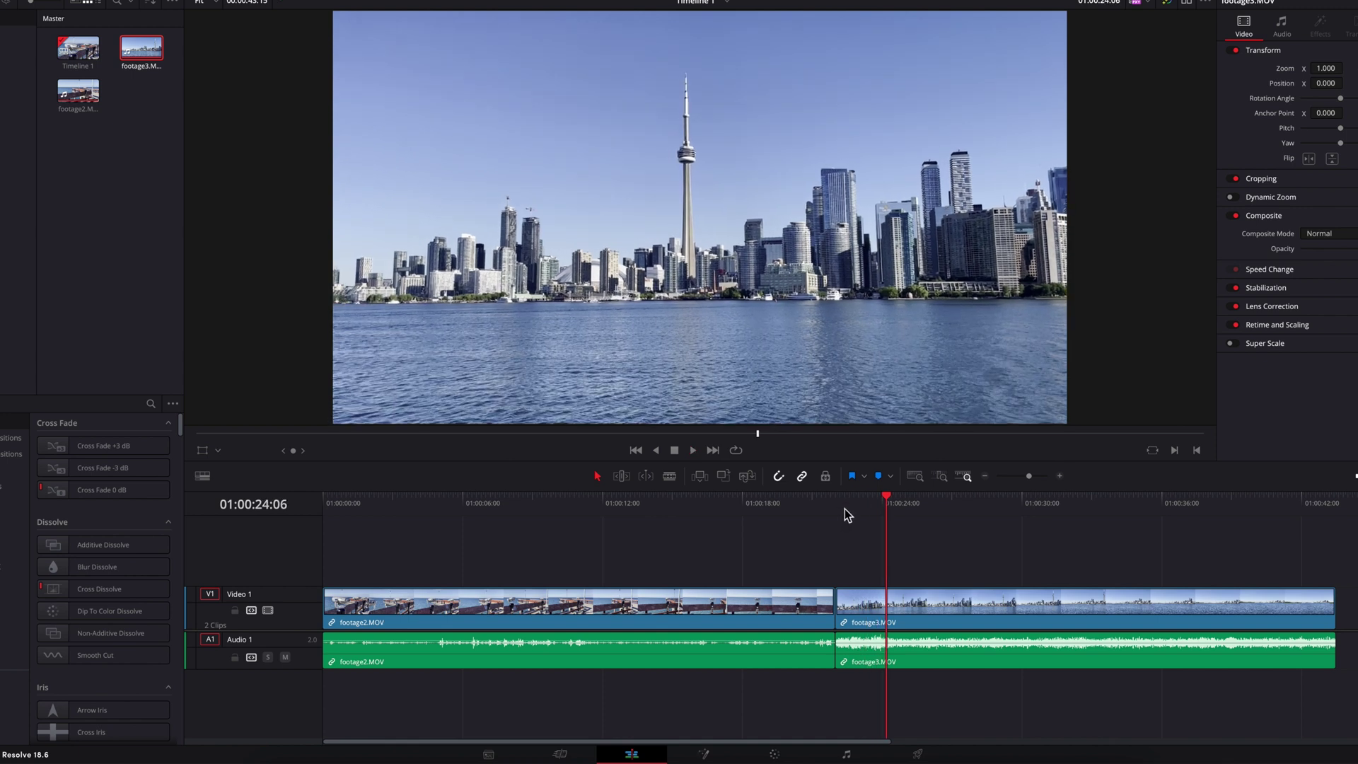
key(Up)
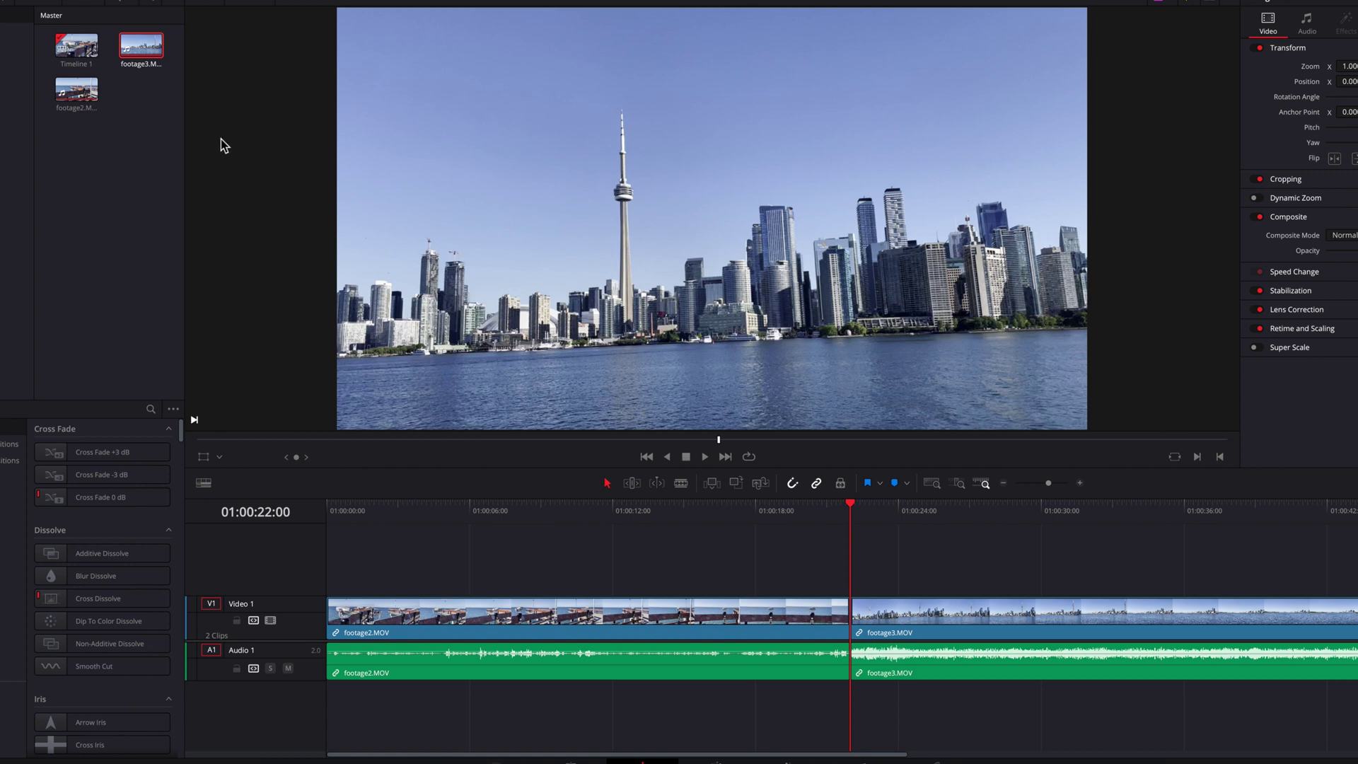
- Relink footage3 in the Media Pool to its footage3 proxy file in Documents
right_click(143, 51)
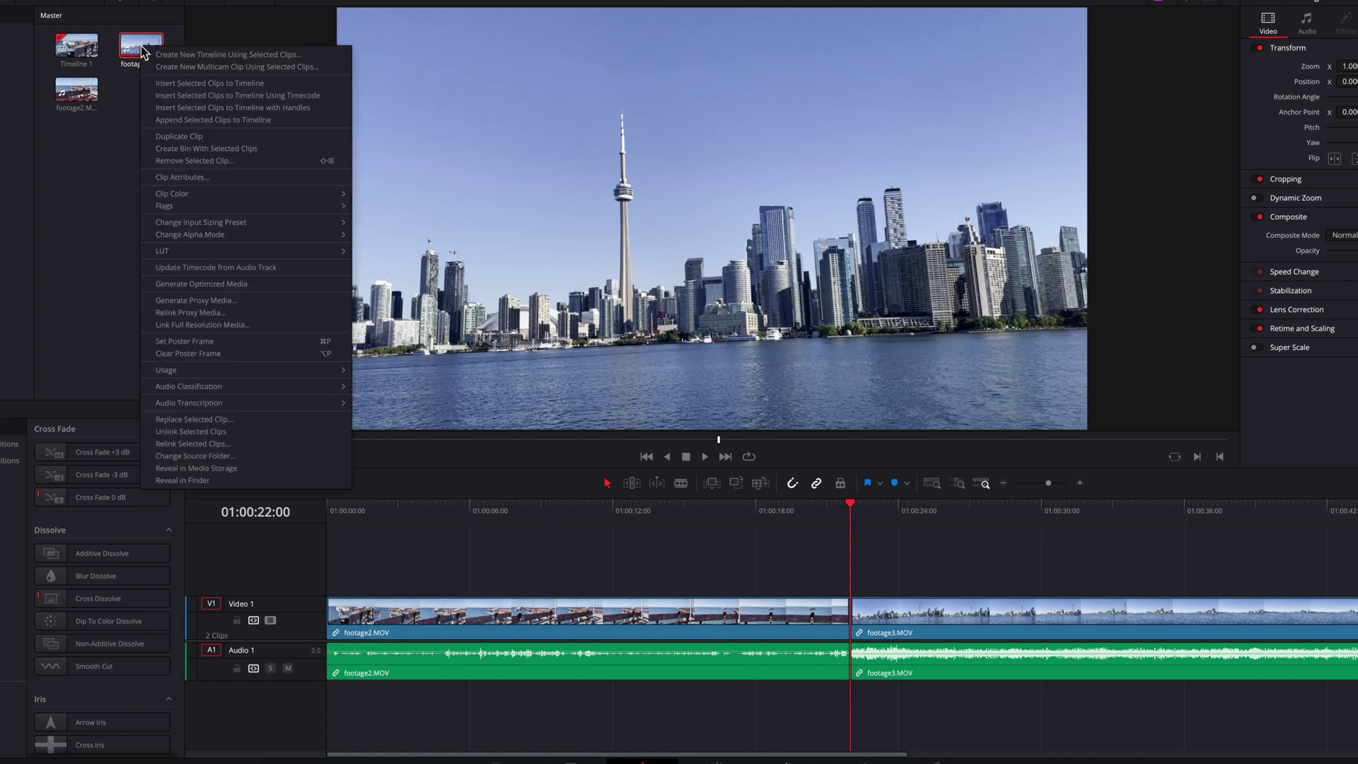
click(272, 313)
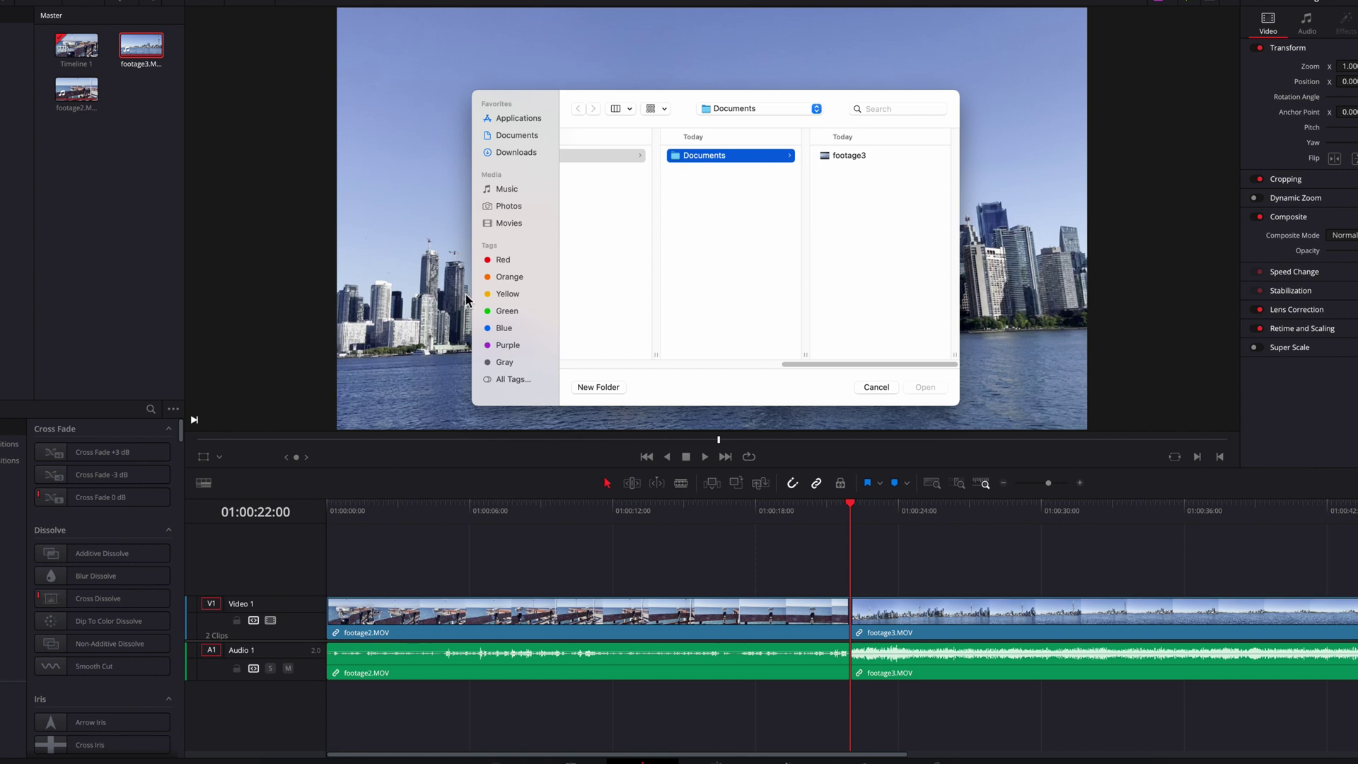
click(866, 154)
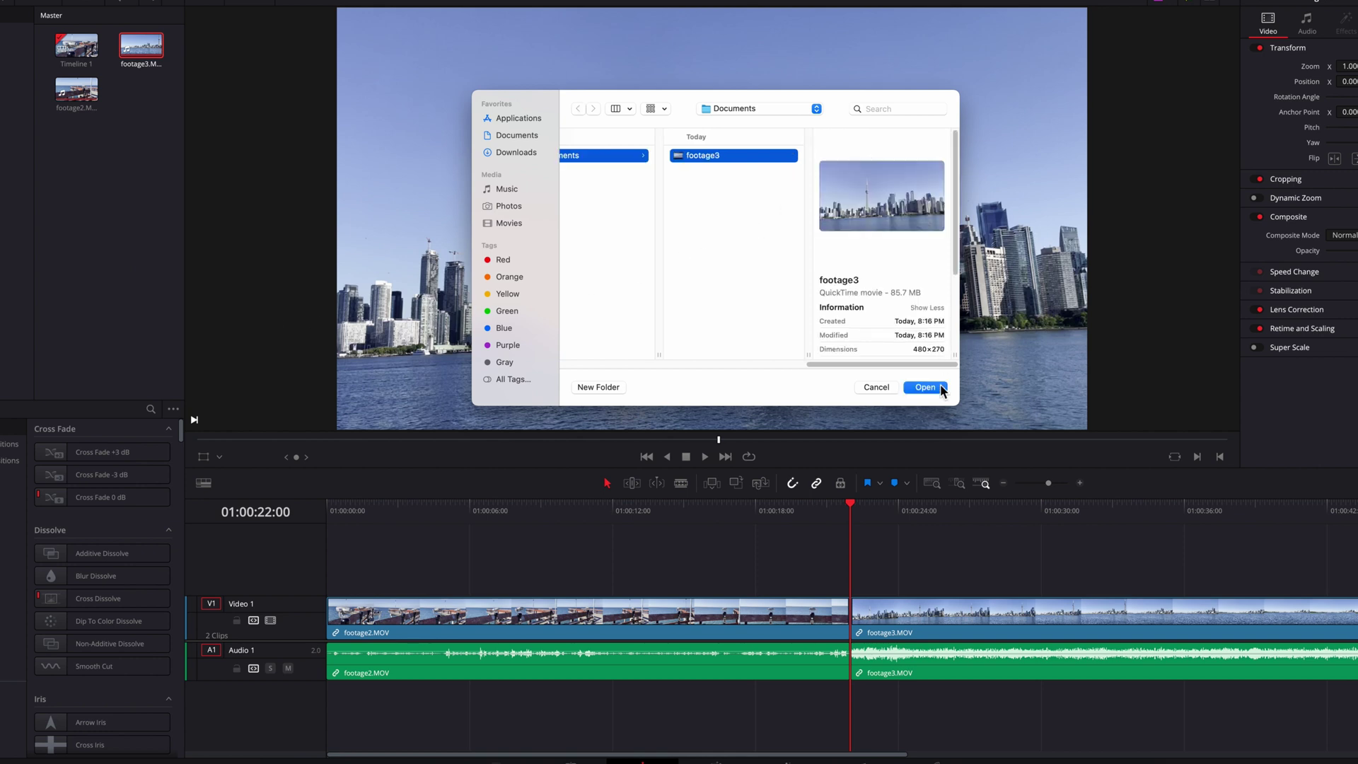
click(939, 388)
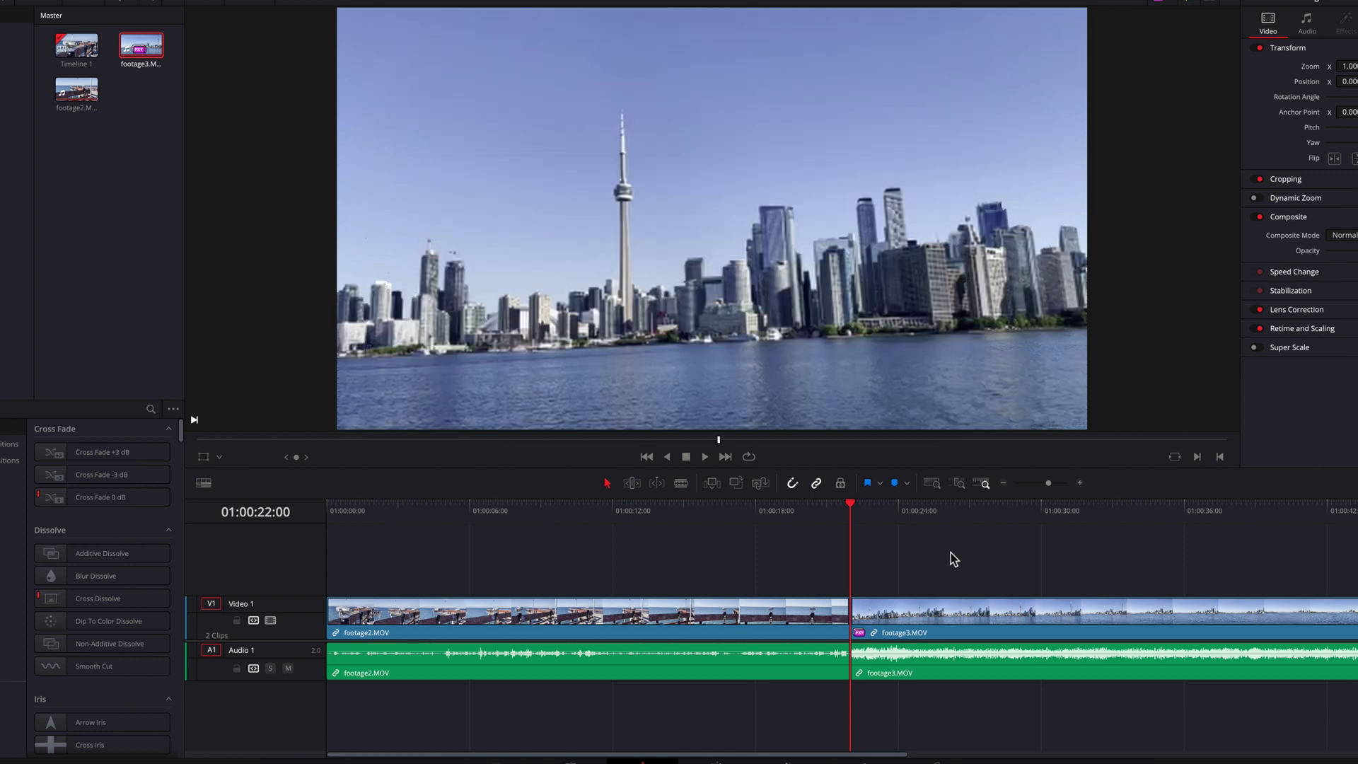